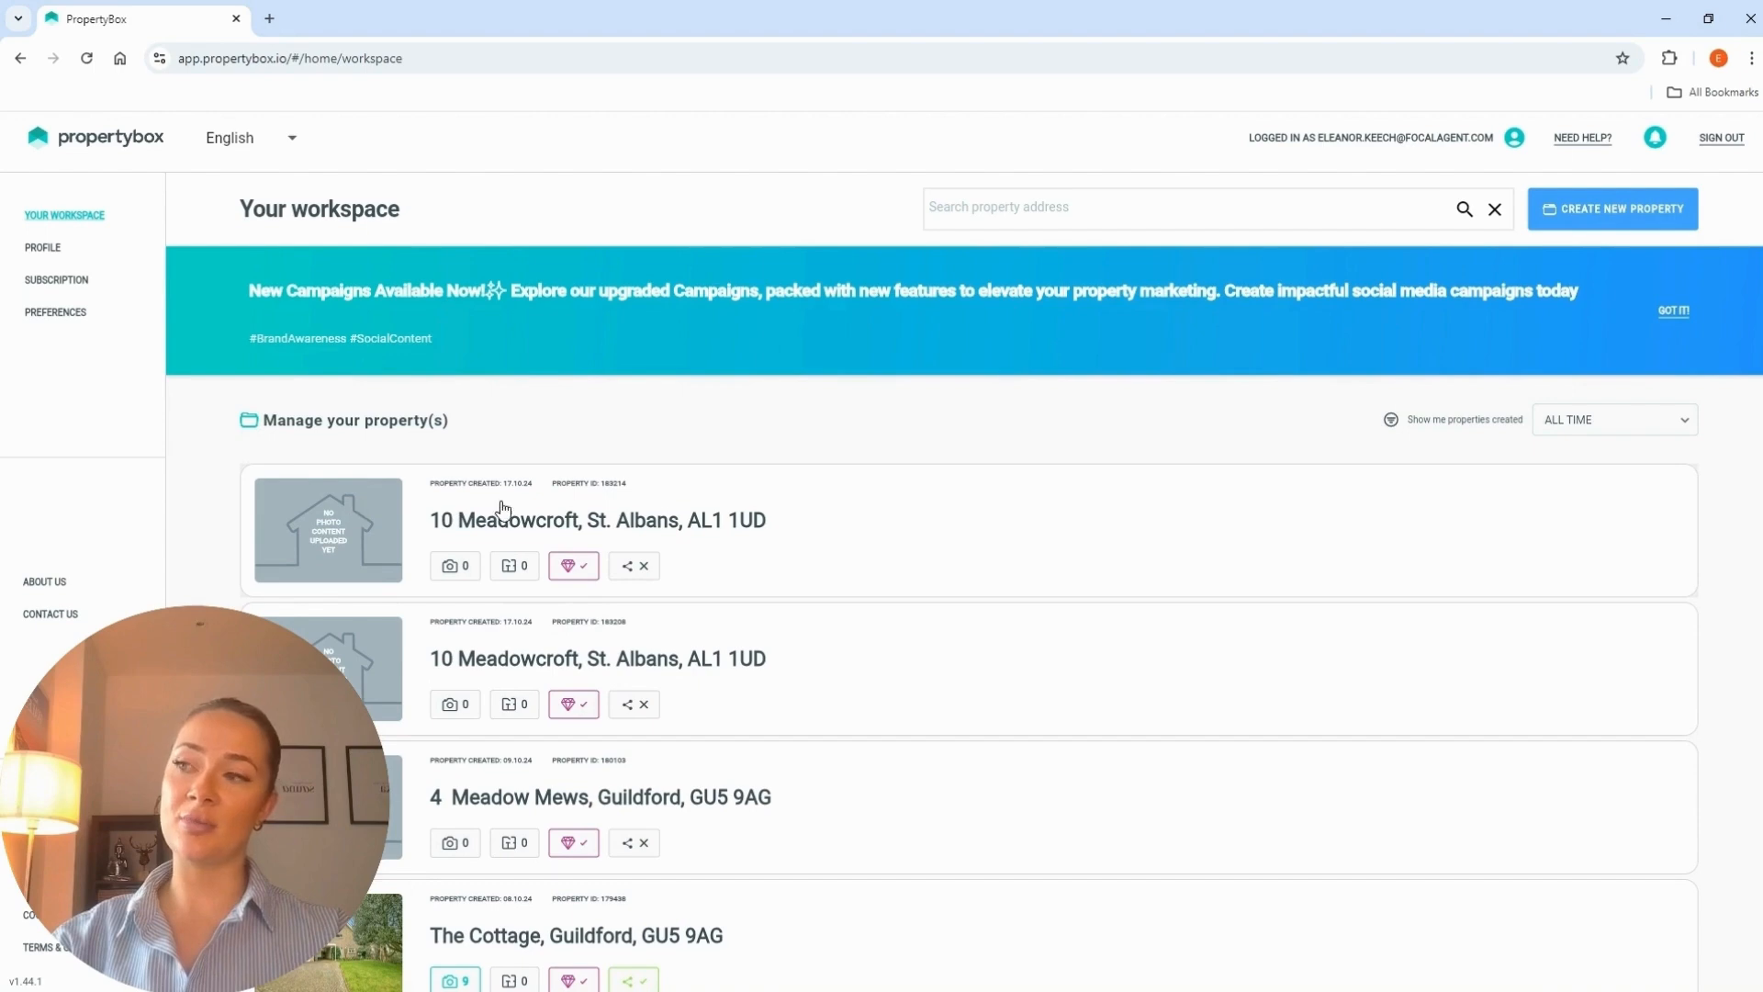
Set the photo watermark size to 86% in the account preferences and save the settings.
{"action": "left_click", "coordinate": [555, 511]}
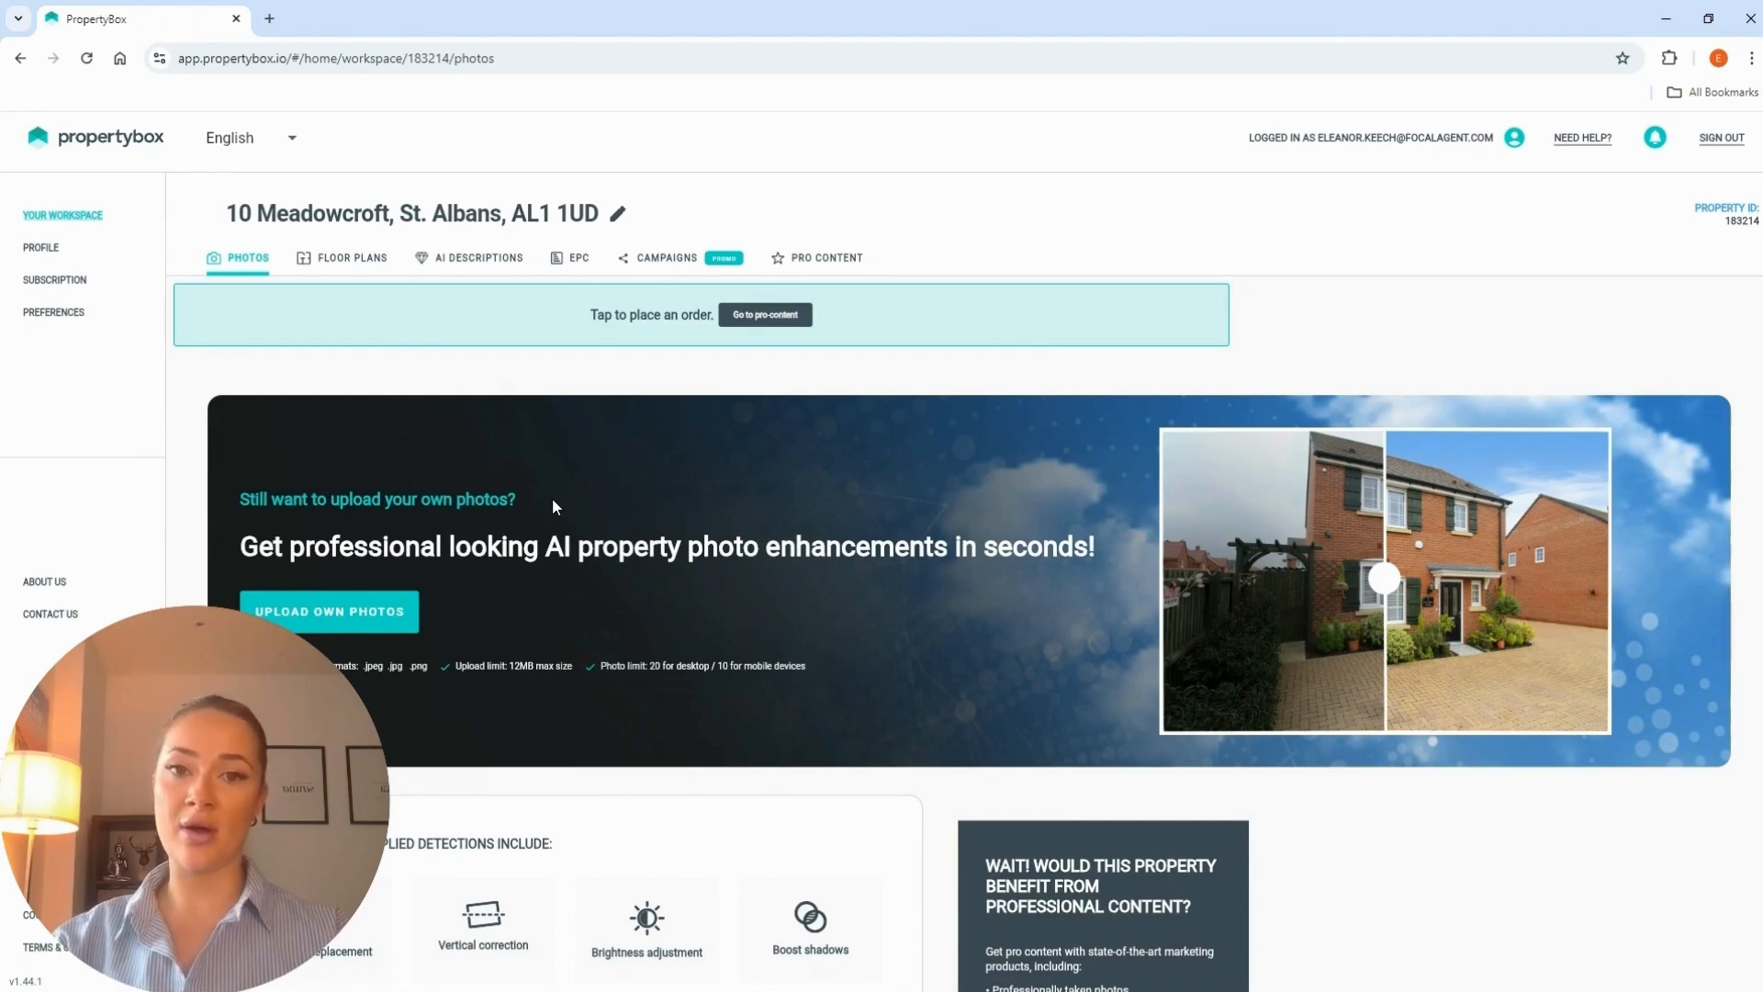
{"action": "left_click", "coordinate": [54, 314]}
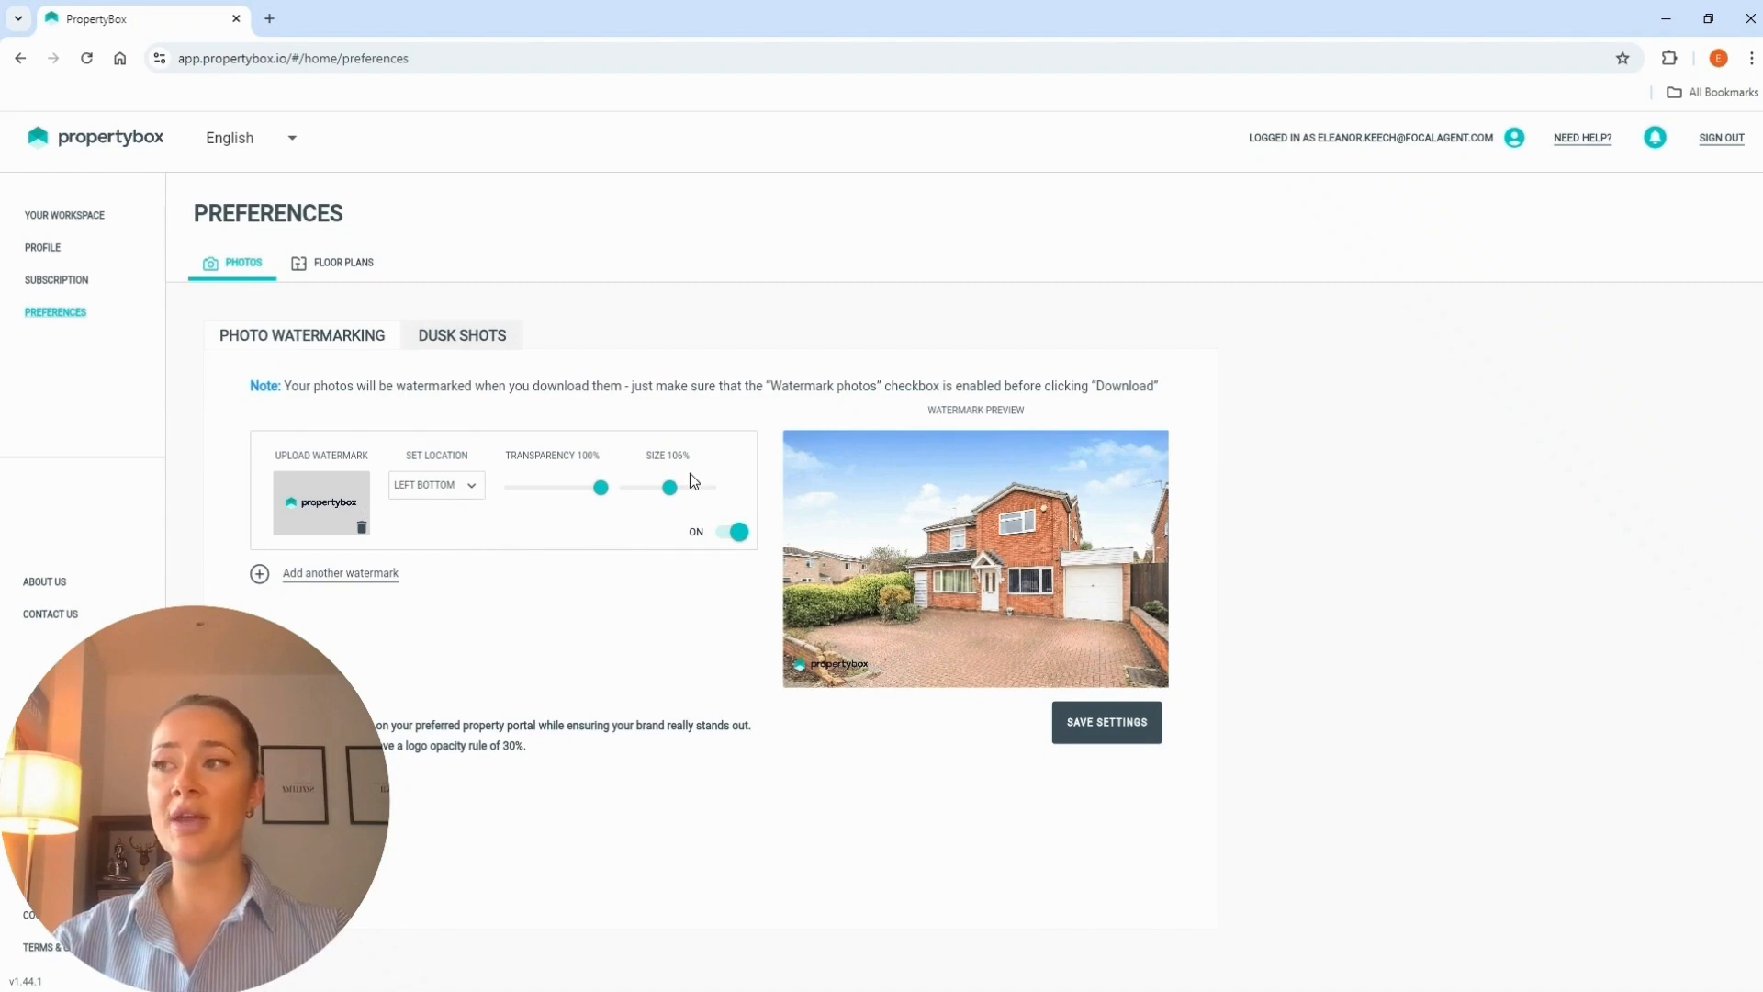
{"action": "mouse_move", "coordinate": [599, 494]}
{"action": "left_mouse_down"}
{"action": "mouse_move", "coordinate": [519, 501]}
{"action": "mouse_move", "coordinate": [625, 502]}
{"action": "left_mouse_up"}
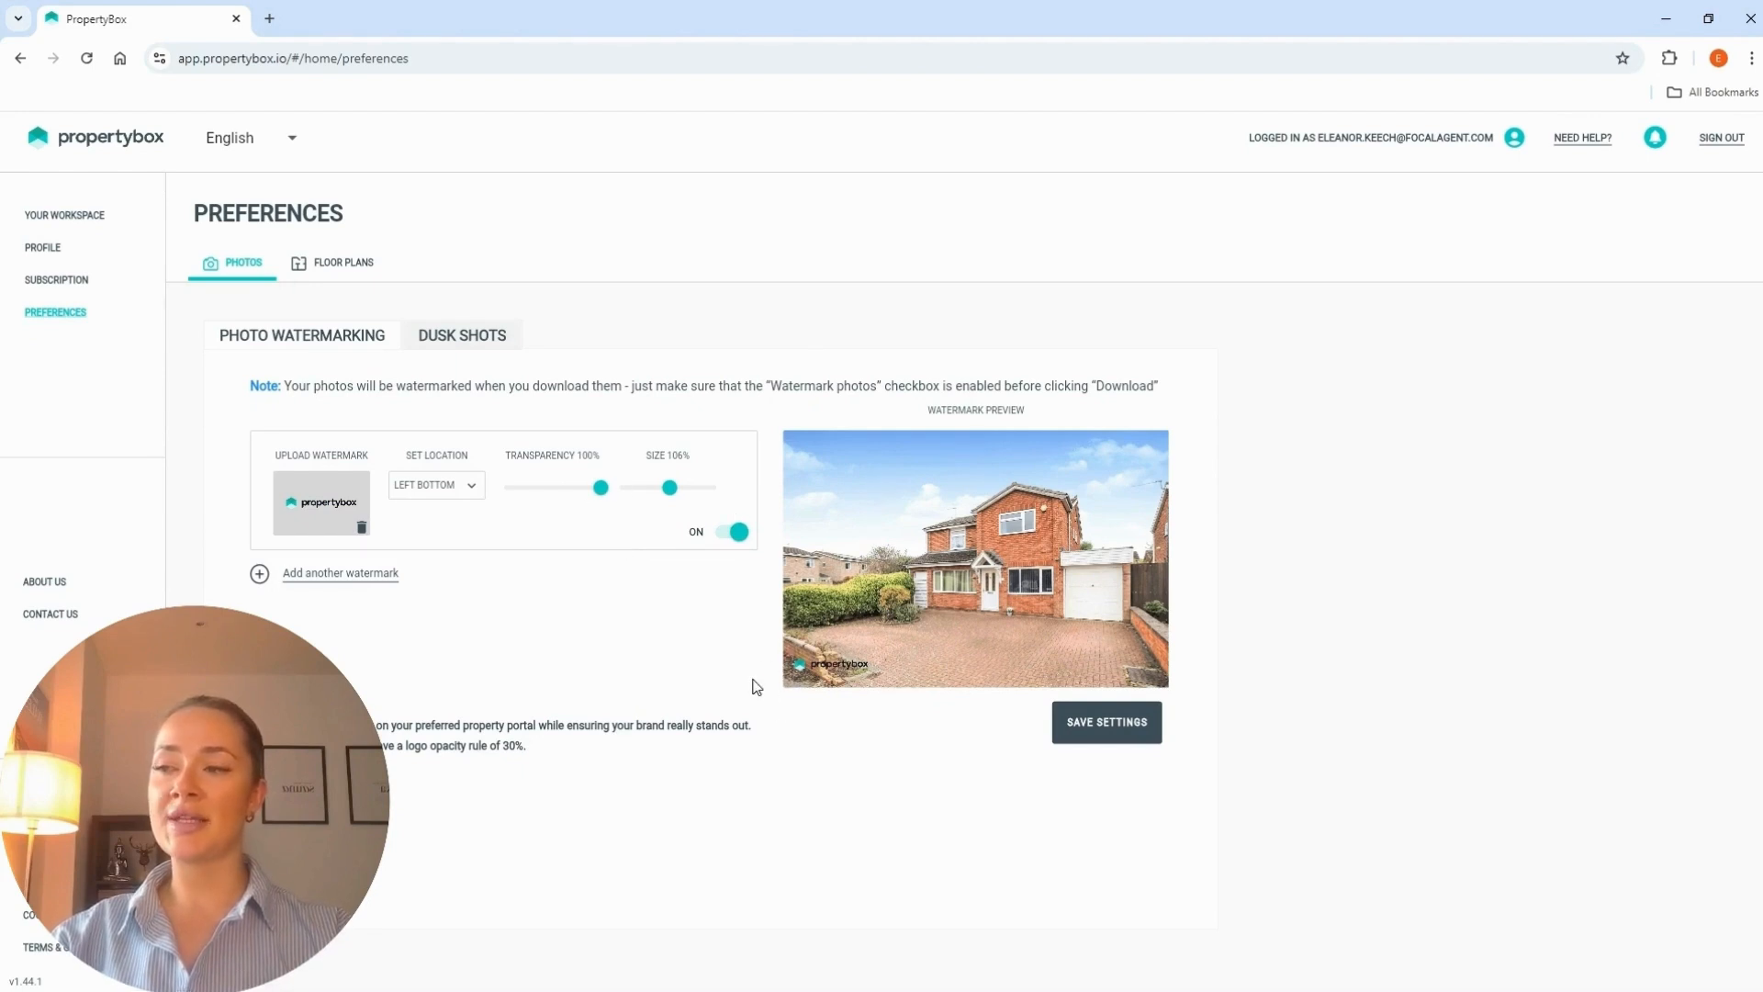
{"action": "mouse_move", "coordinate": [670, 488]}
{"action": "left_mouse_down"}
{"action": "mouse_move", "coordinate": [637, 497]}
{"action": "mouse_move", "coordinate": [713, 494]}
{"action": "mouse_move", "coordinate": [663, 500]}
{"action": "left_mouse_up"}
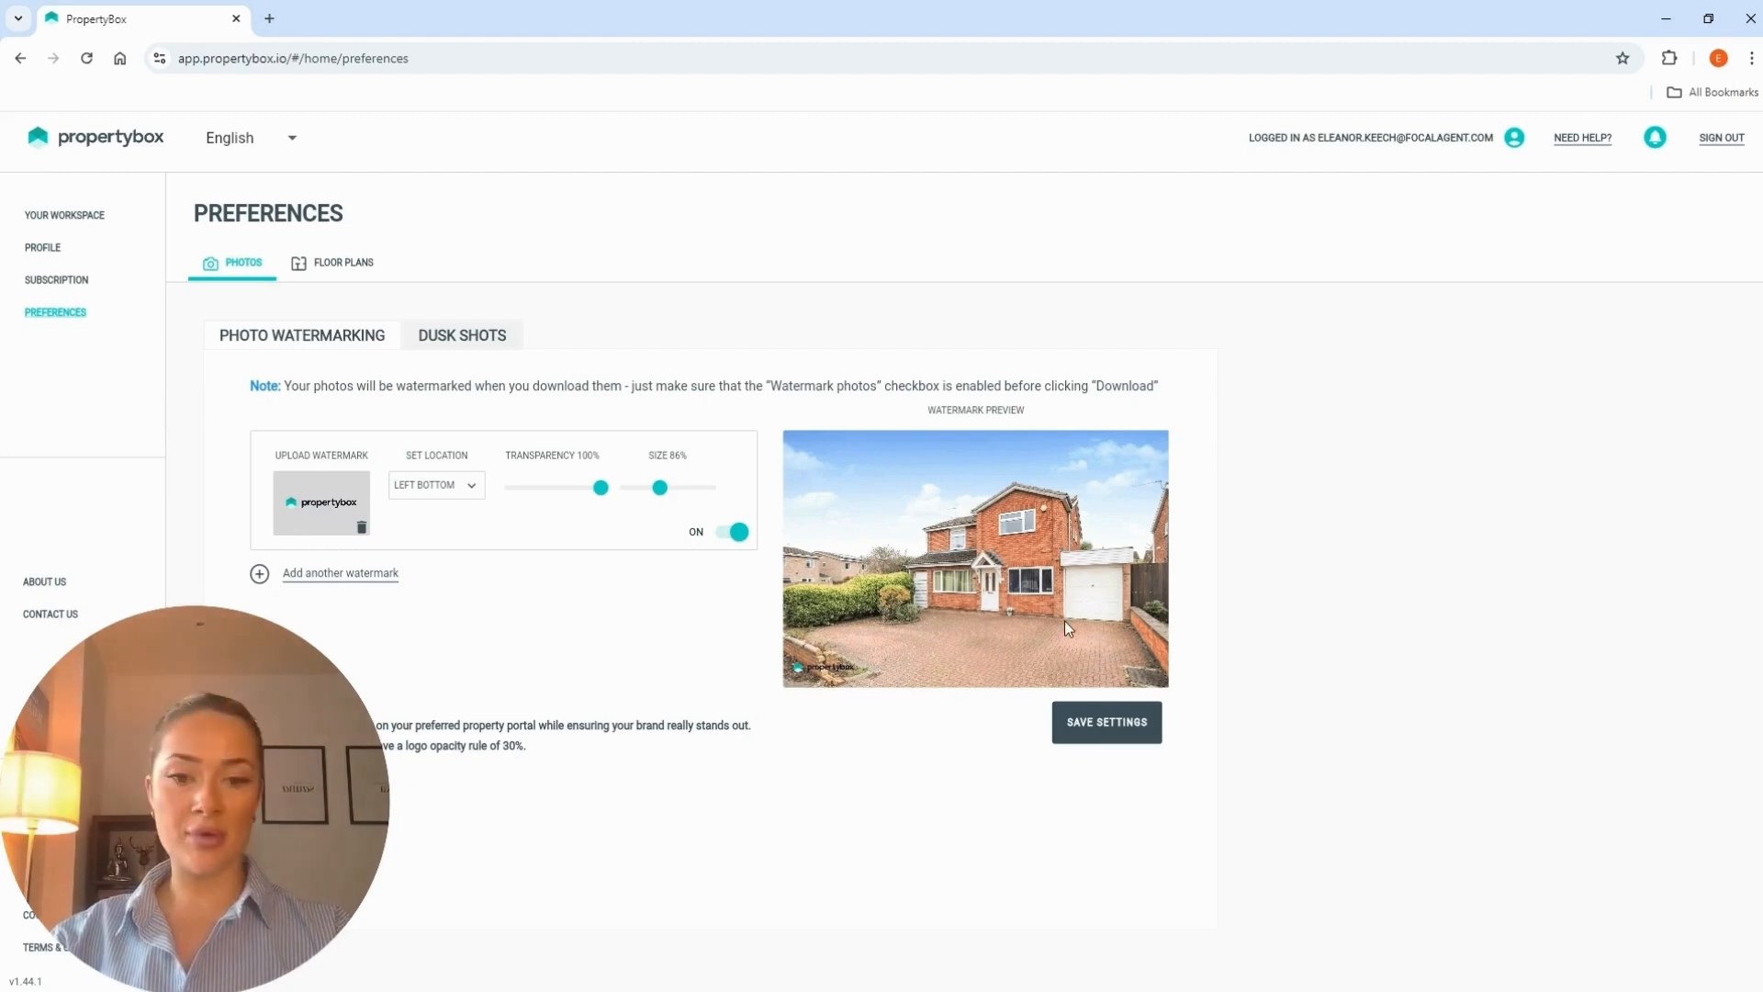
{"action": "left_click", "coordinate": [1106, 724]}
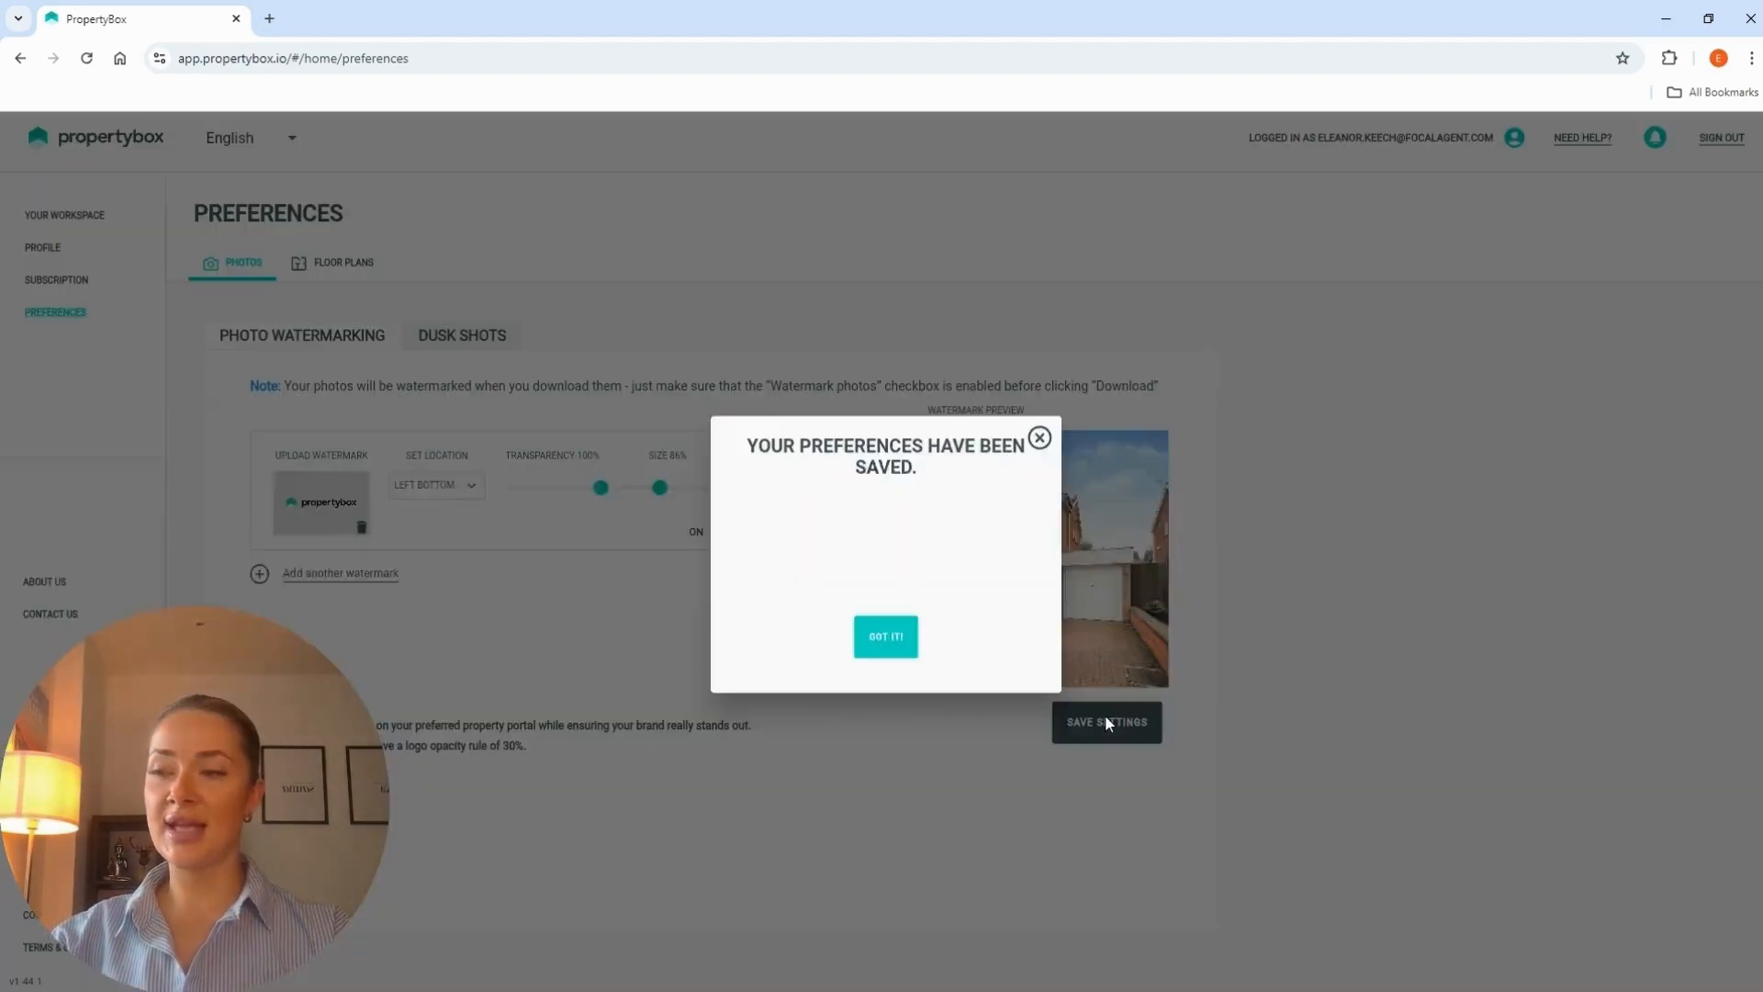
{"action": "left_click", "coordinate": [885, 643]}
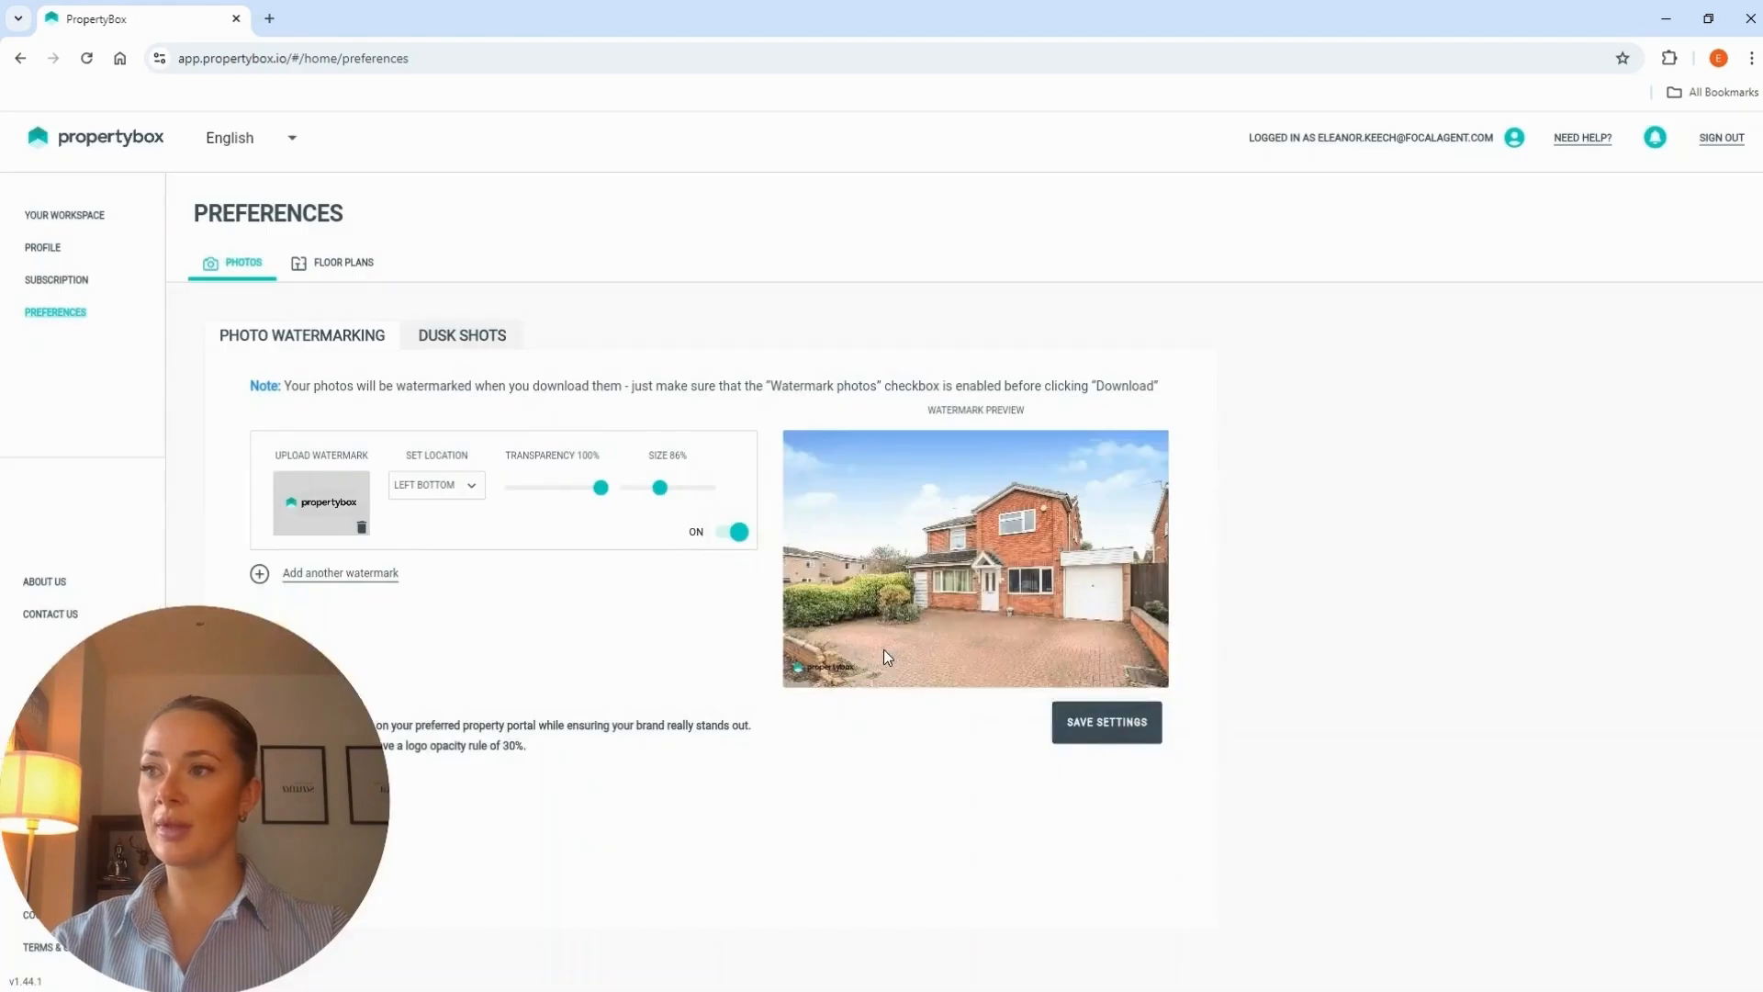
Upload seven photos to the first property in the workspace, enhance them with automatic upscaling, and open them for review.
{"action": "left_click", "coordinate": [46, 221]}
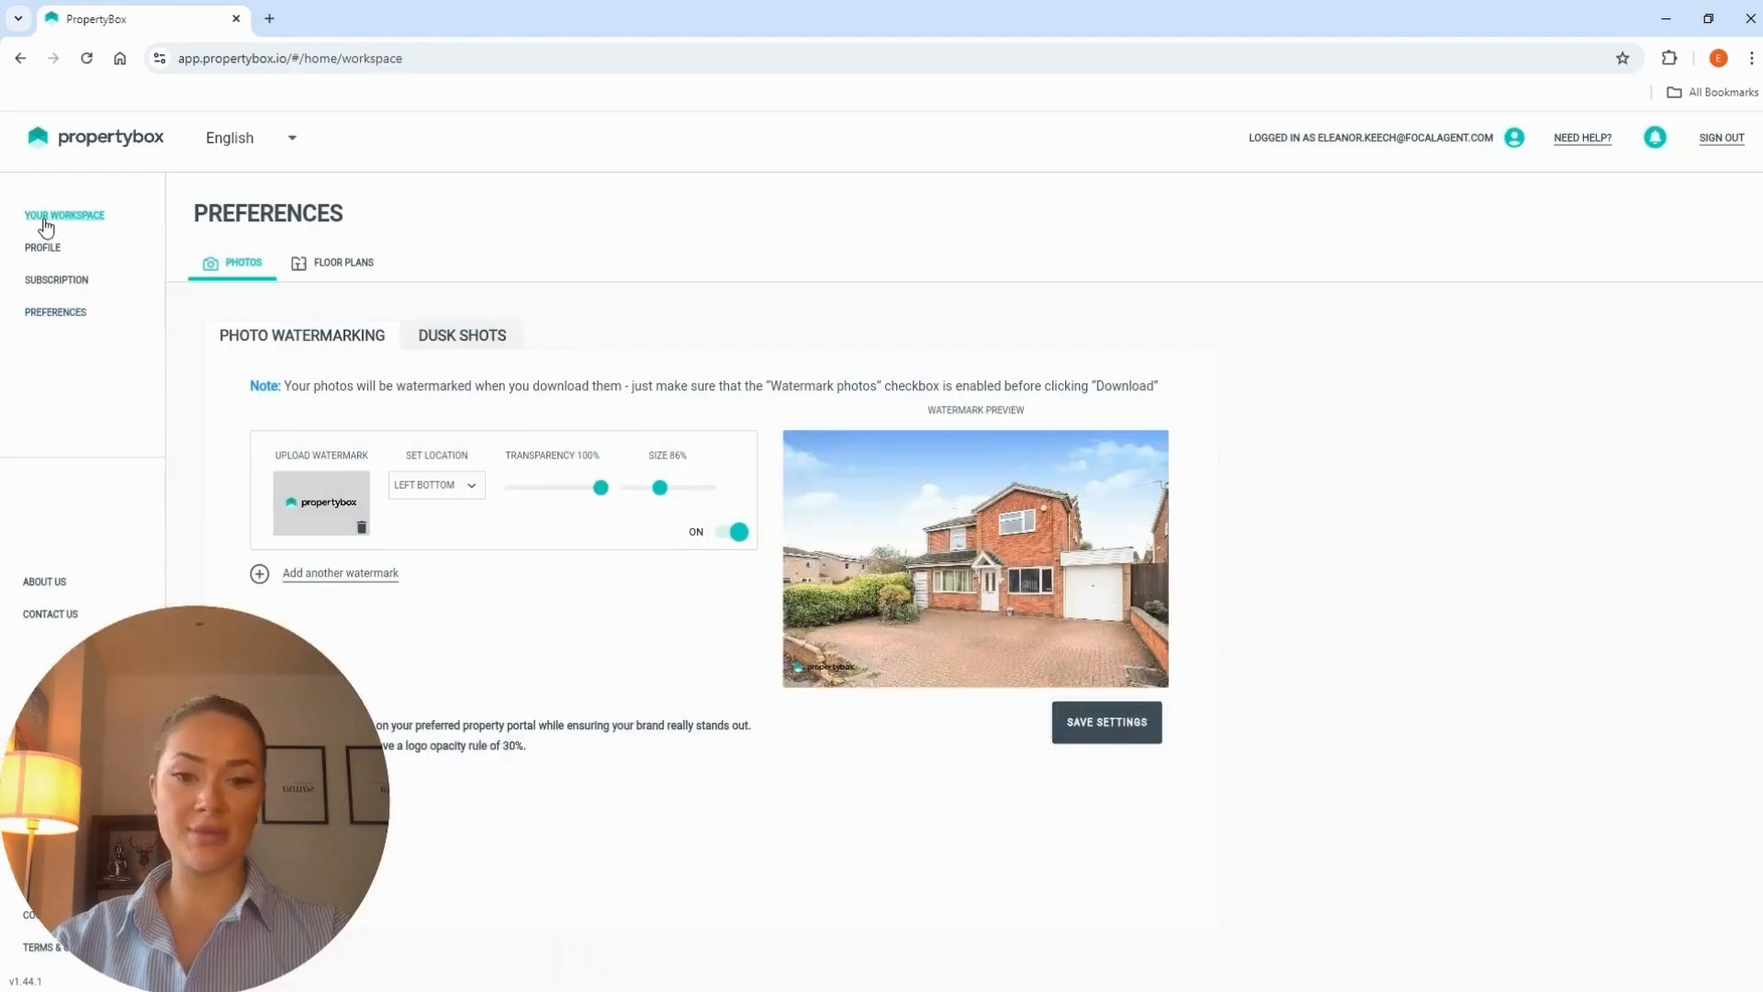
{"action": "left_click", "coordinate": [328, 530]}
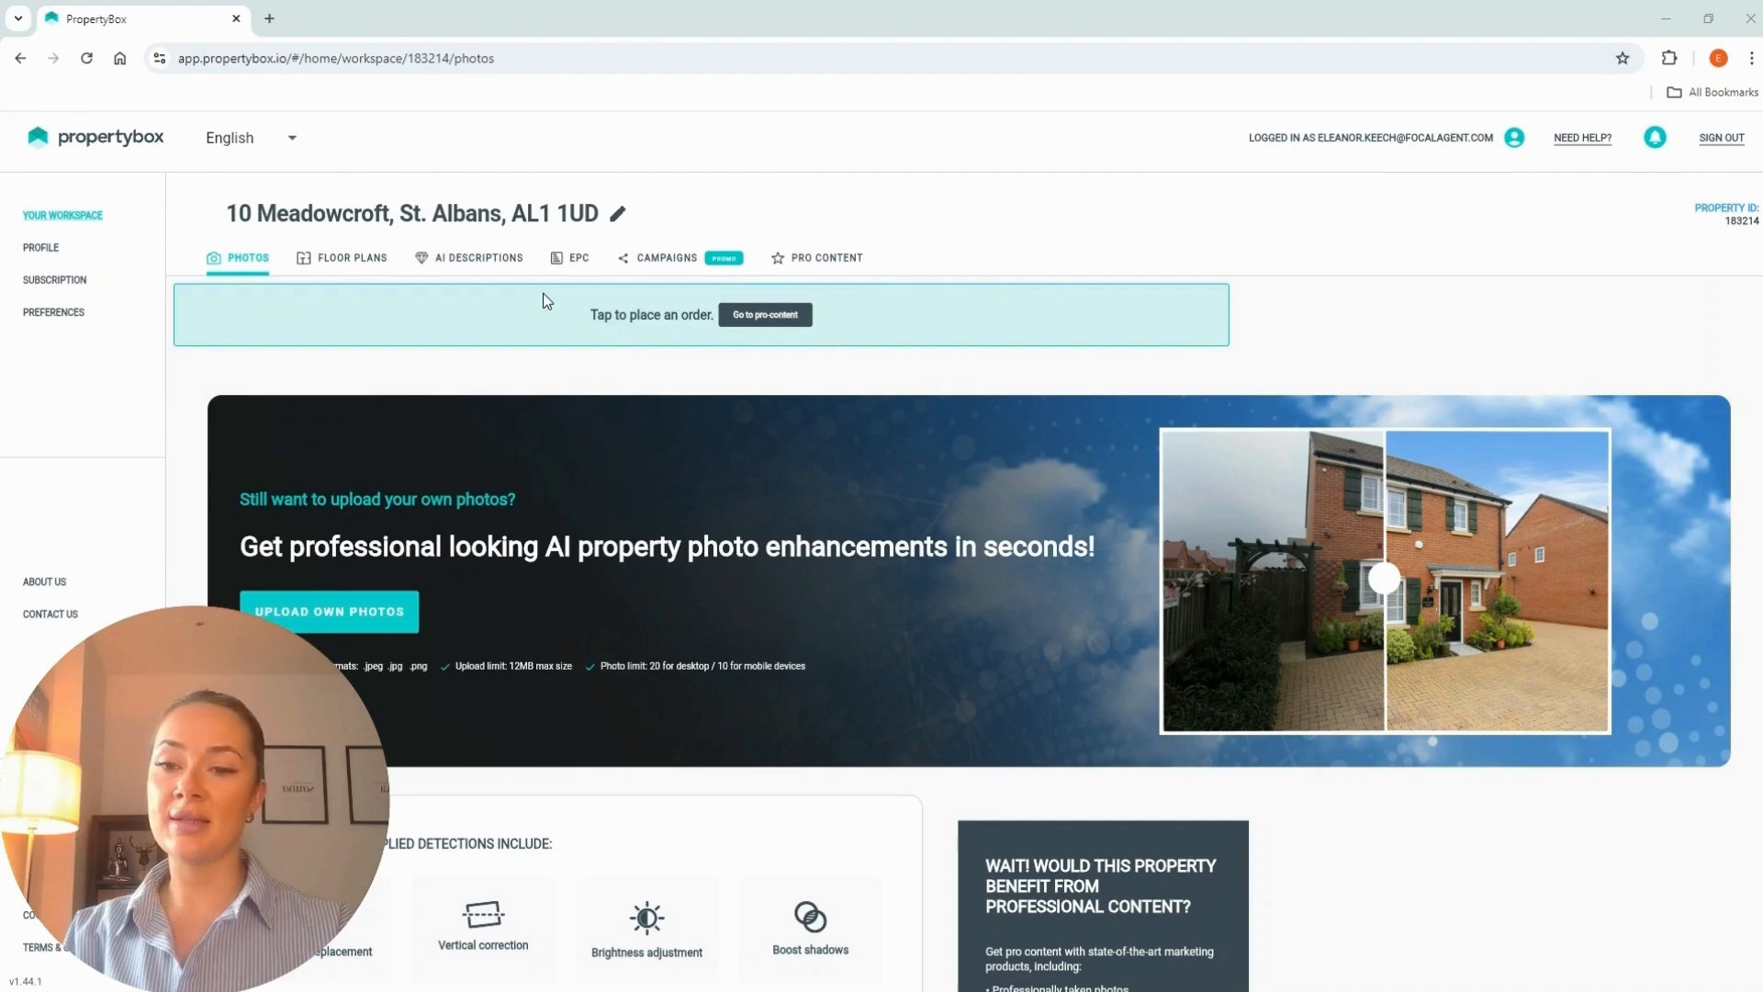
{"action": "left_click", "coordinate": [553, 376]}
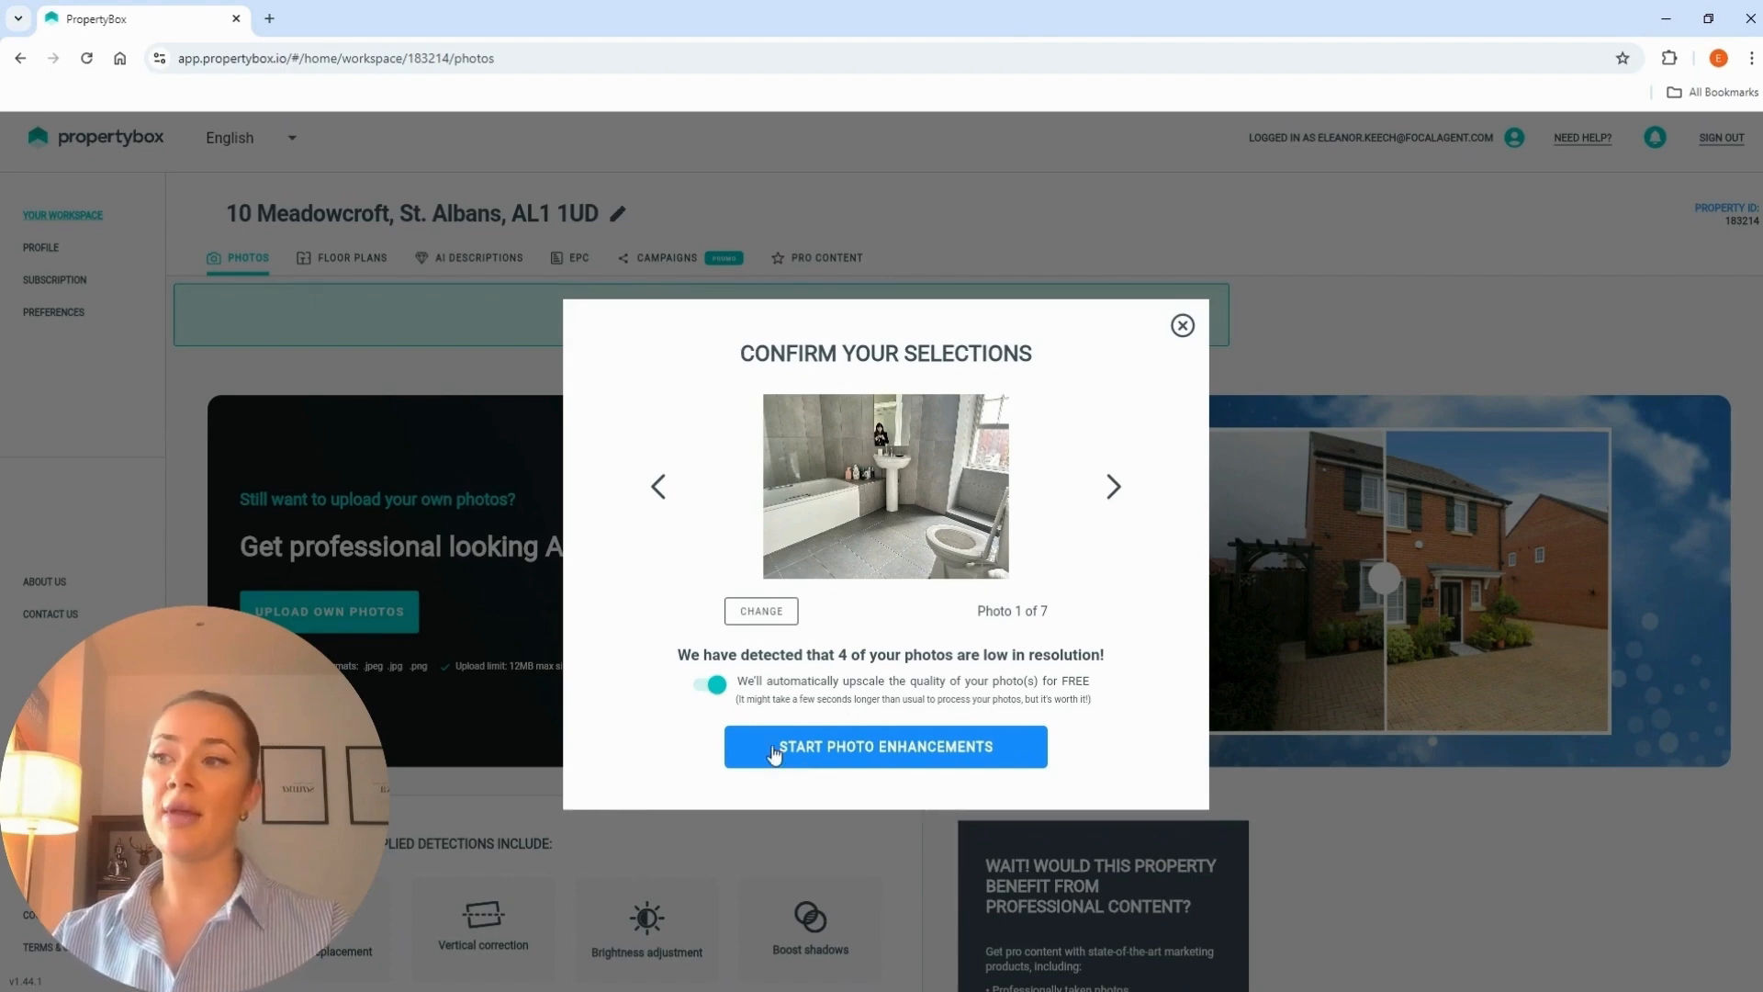
{"action": "left_click", "coordinate": [812, 758]}
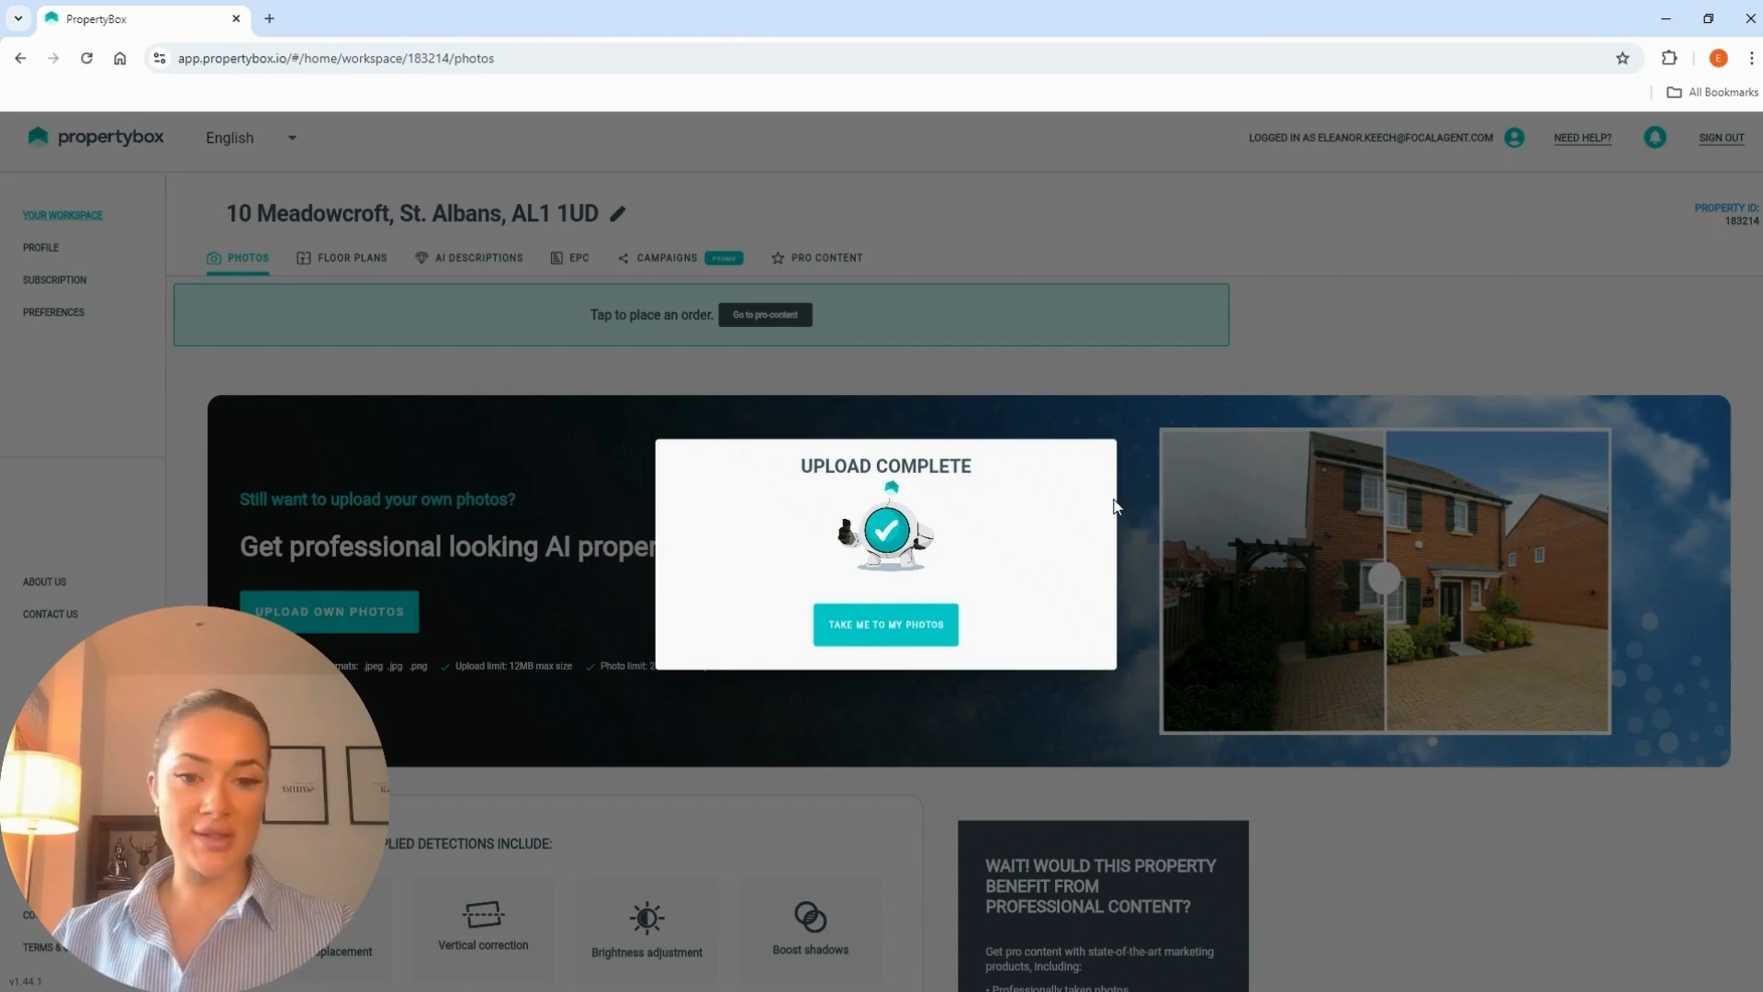
{"action": "left_click", "coordinate": [889, 624]}
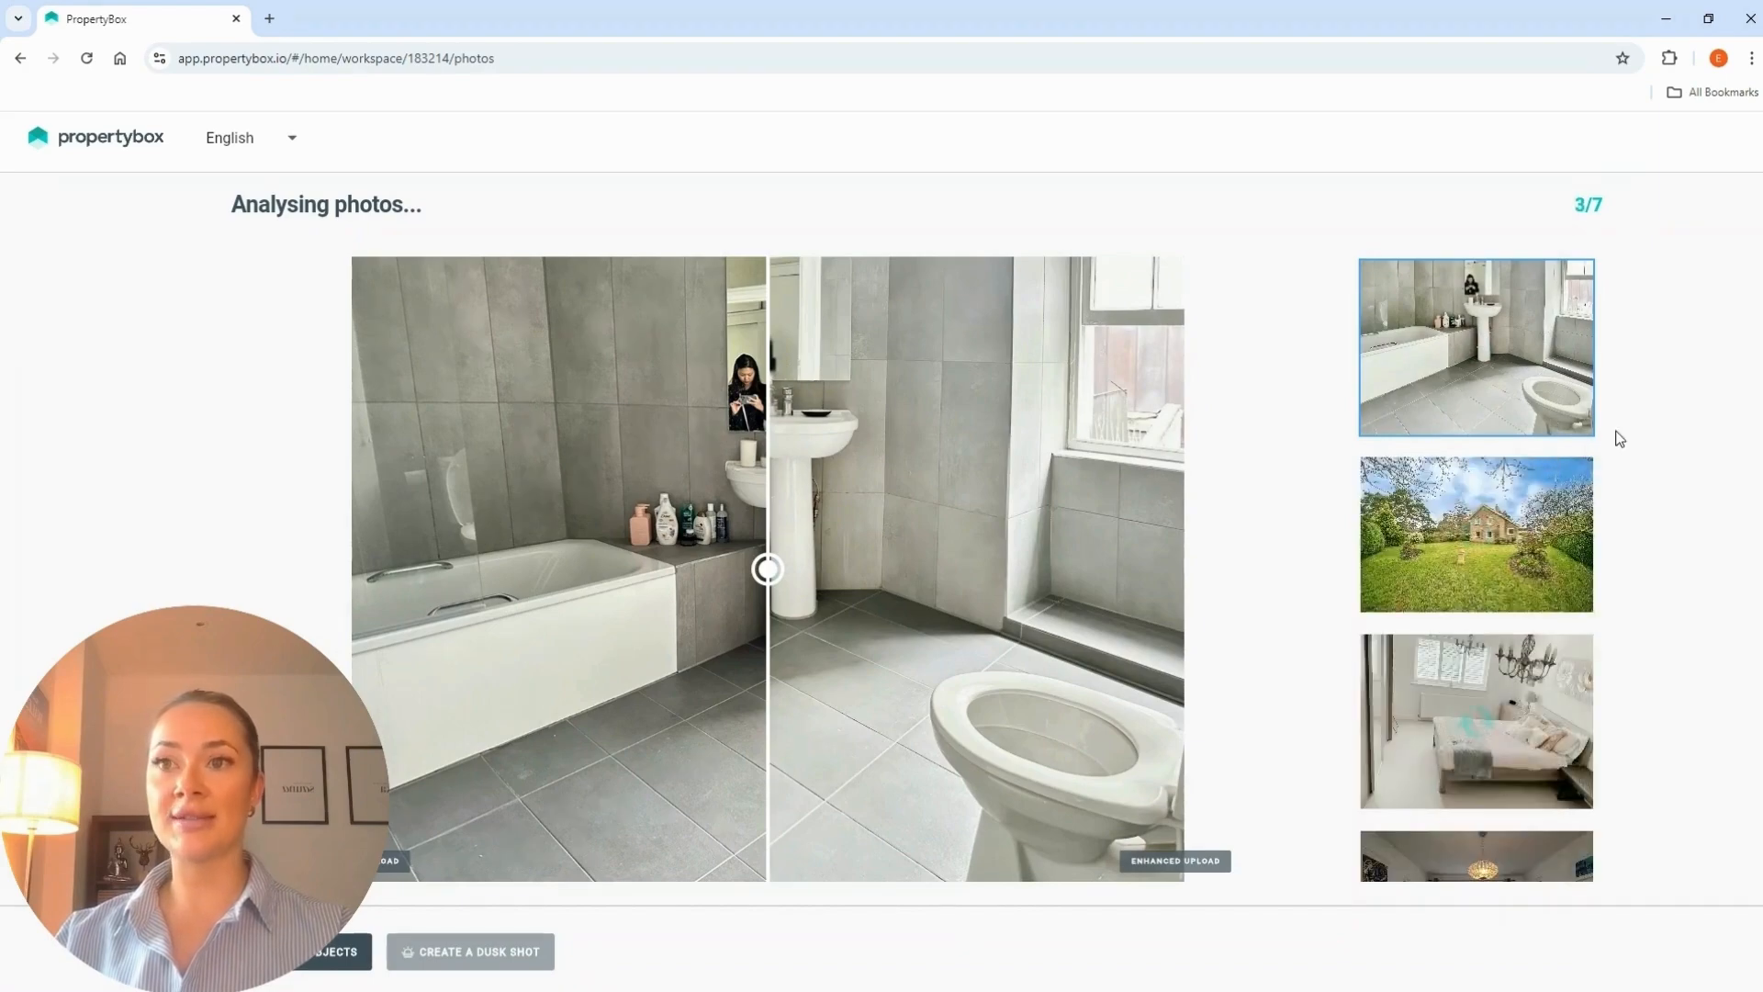
Compare the original and enhanced versions of the garden, bathroom and grey-bedspread bedroom photos.
{"action": "left_click", "coordinate": [1479, 520]}
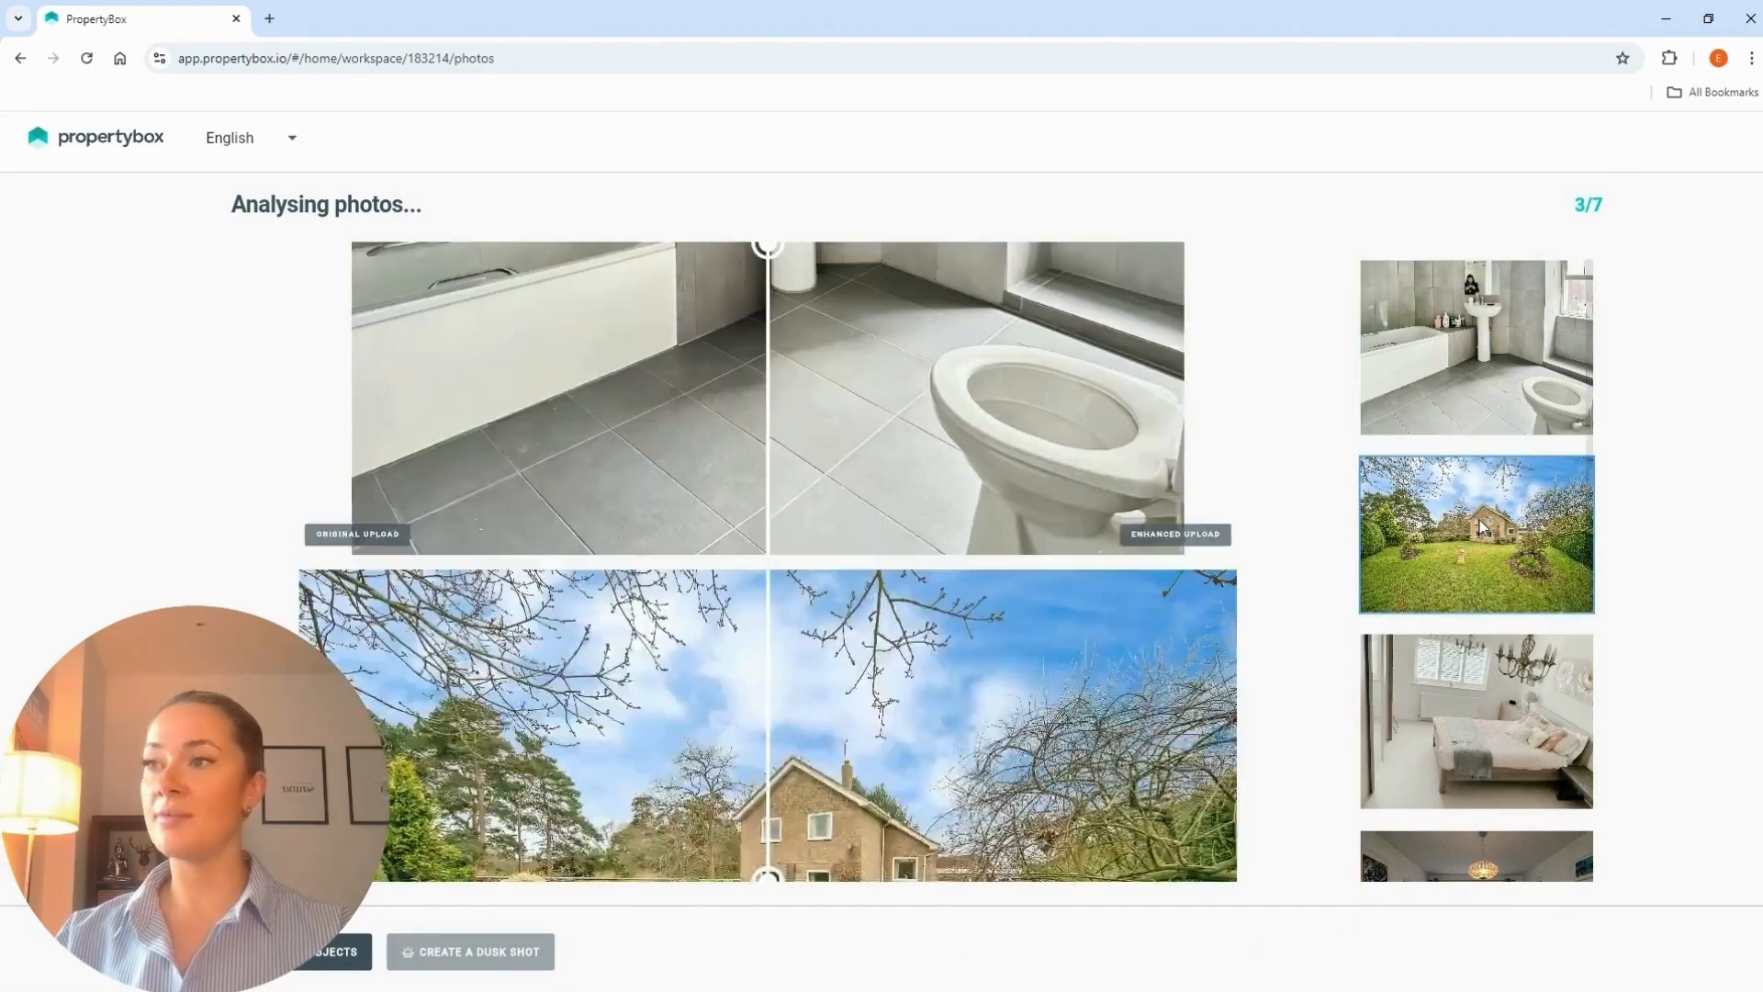
{"action": "left_click_drag", "start_coordinate": [768, 569], "coordinate": [350, 574]}
{"action": "left_click", "coordinate": [1437, 340]}
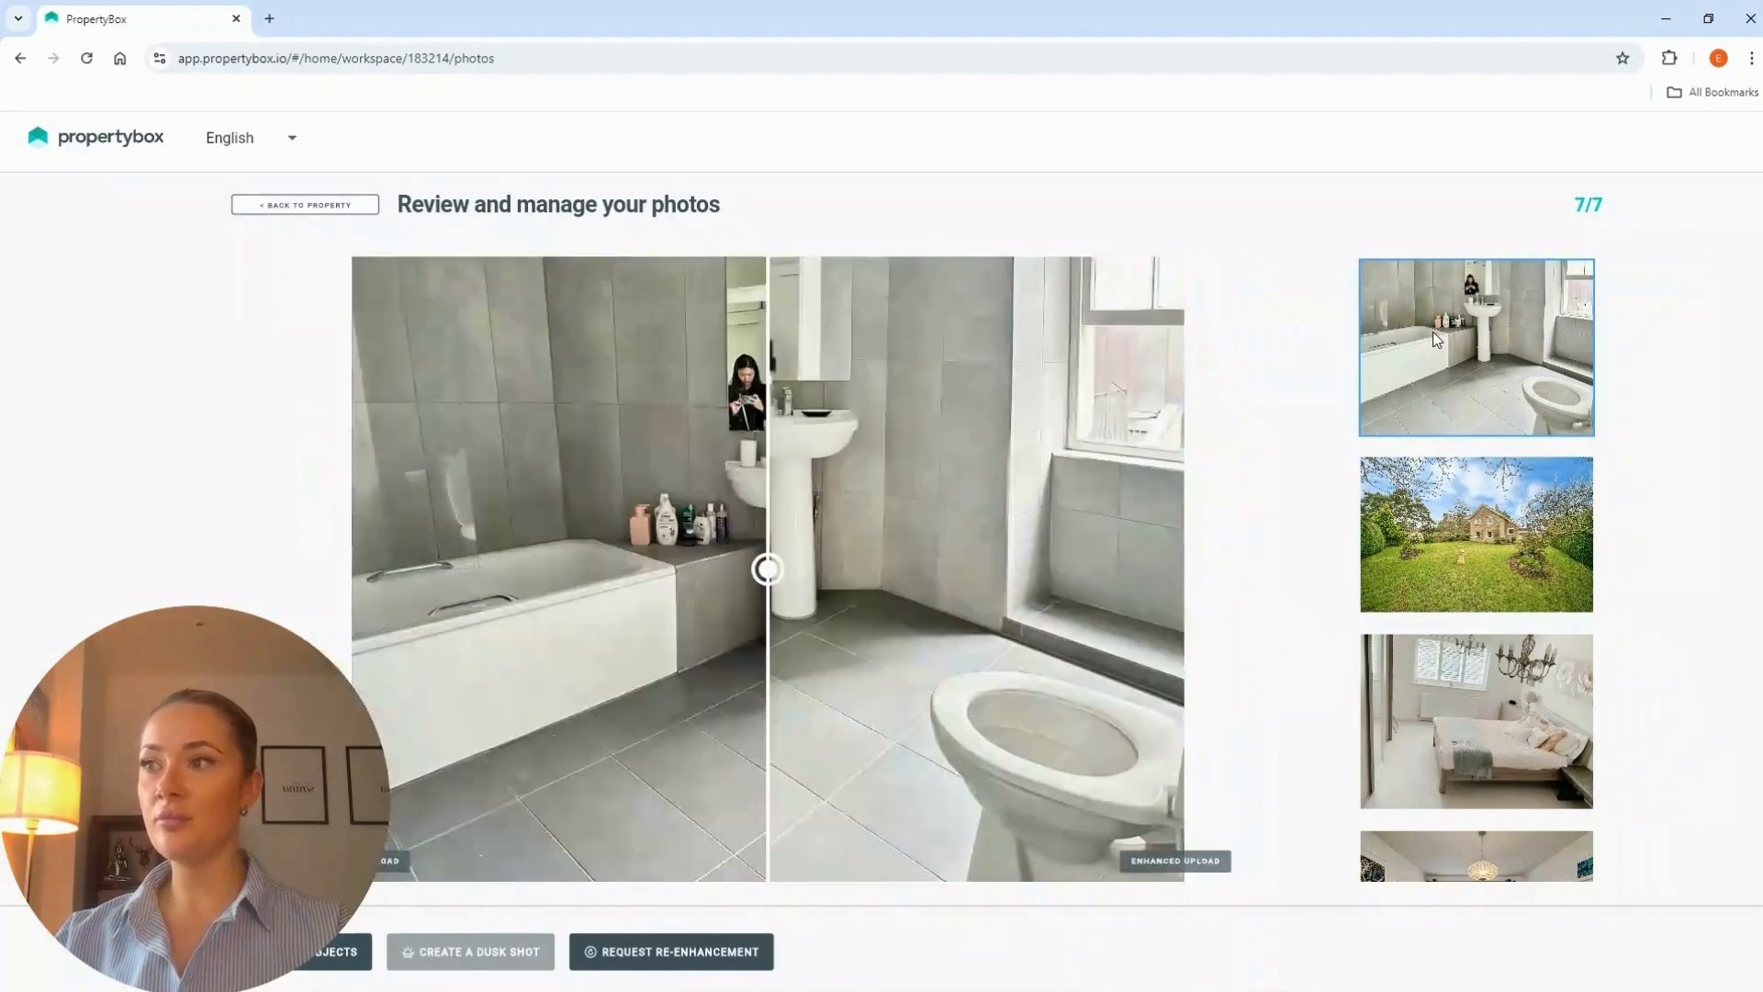
{"action": "left_click_drag", "start_coordinate": [769, 588], "coordinate": [480, 700]}
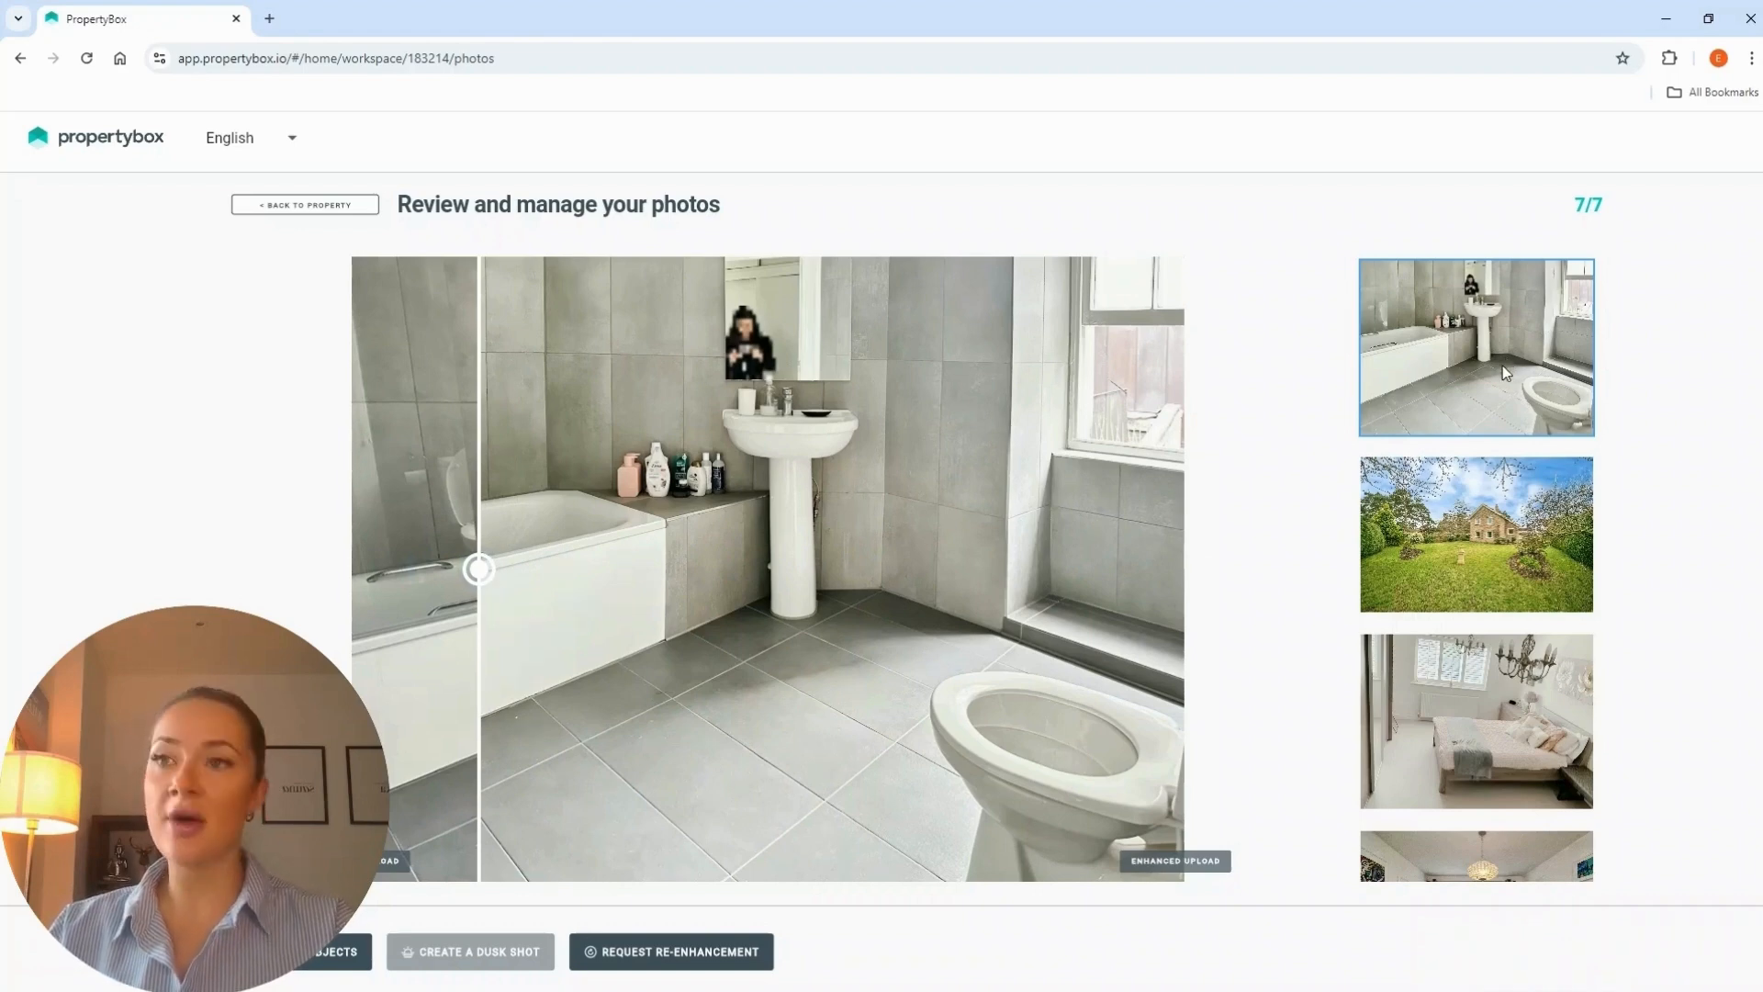
{"action": "left_click", "coordinate": [1476, 854]}
{"action": "left_click_drag", "start_coordinate": [775, 578], "coordinate": [313, 707]}
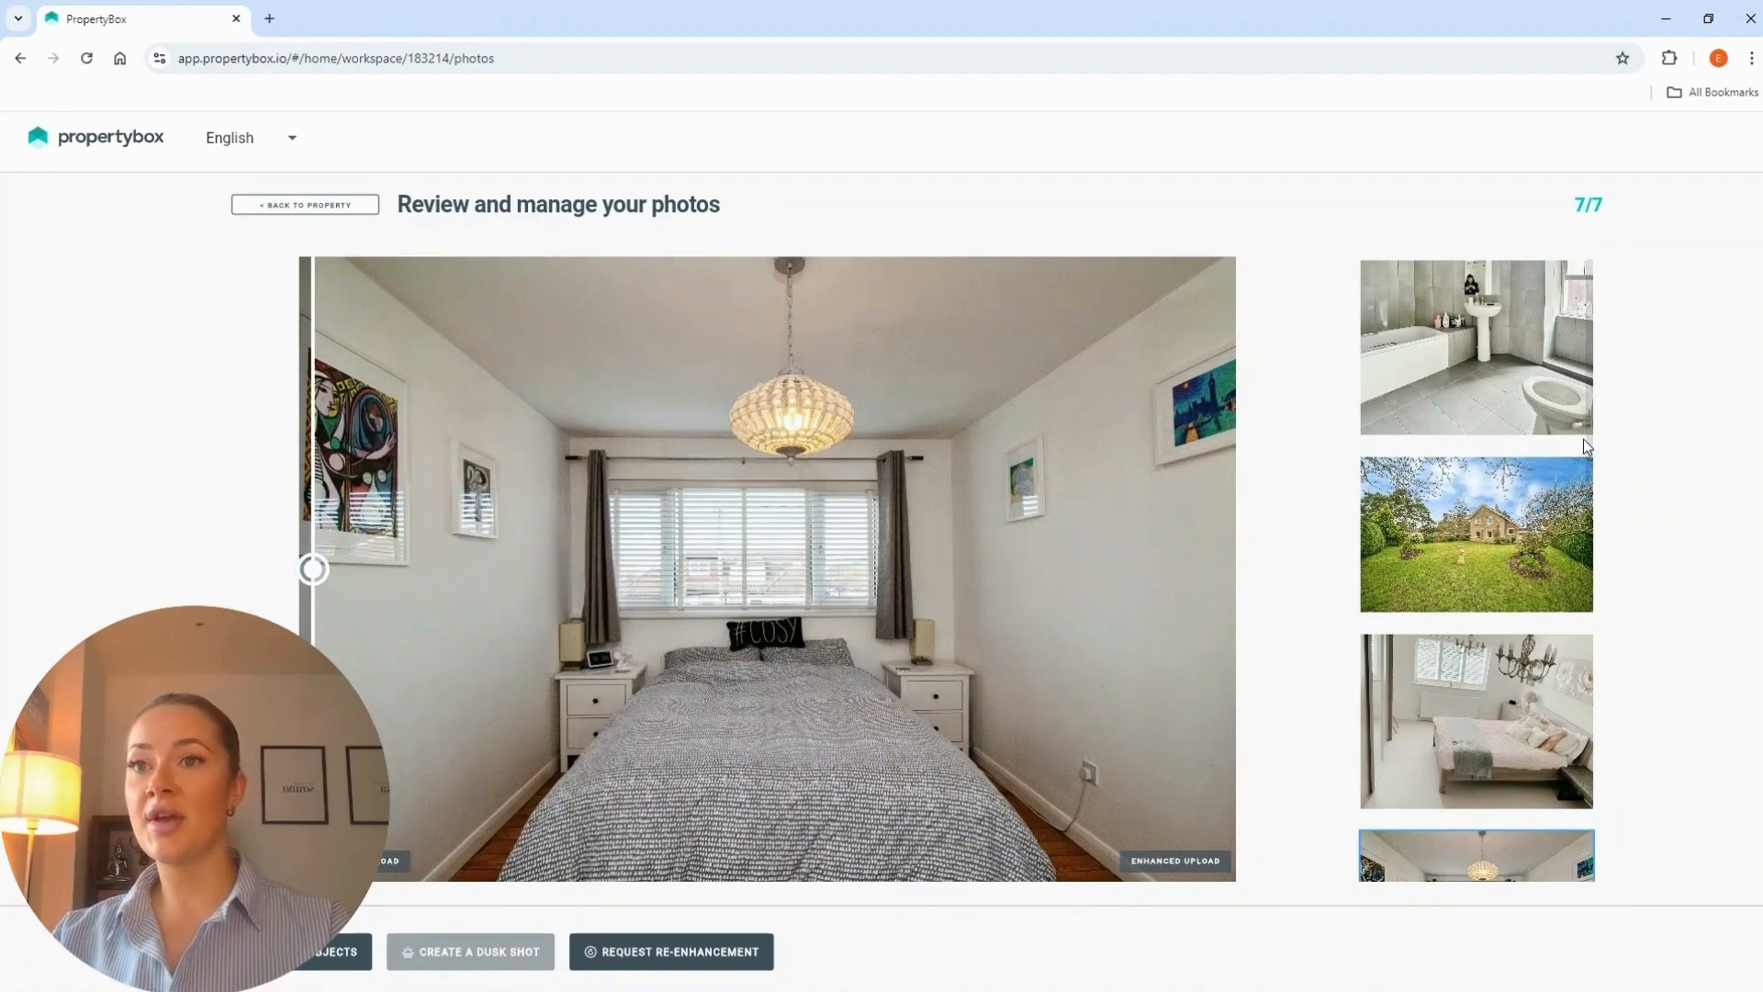
Compare the original and enhanced versions of the white kitchen photo.
{"action": "scroll", "coordinate": [1589, 444], "scroll_direction": "down", "scroll_amount": 2}
{"action": "left_click_drag", "start_coordinate": [317, 606], "coordinate": [317, 684]}
{"action": "left_click_drag", "start_coordinate": [316, 569], "coordinate": [379, 569]}
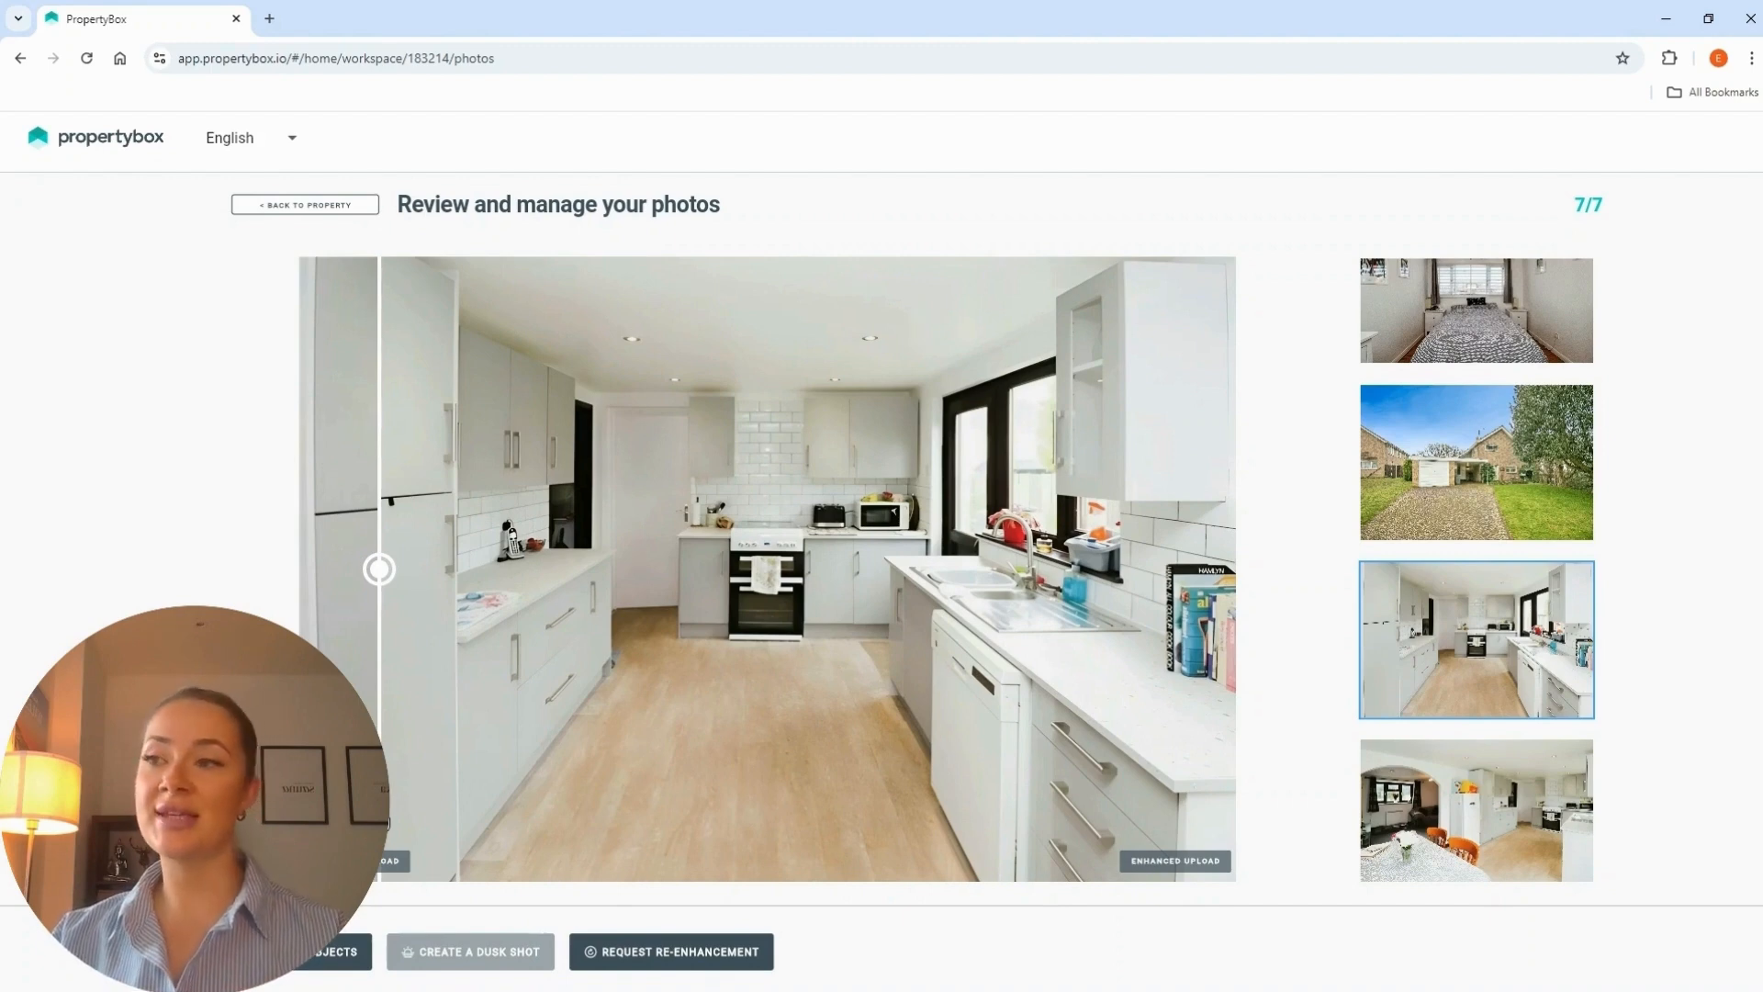
{"action": "left_click_drag", "start_coordinate": [380, 569], "coordinate": [403, 569]}
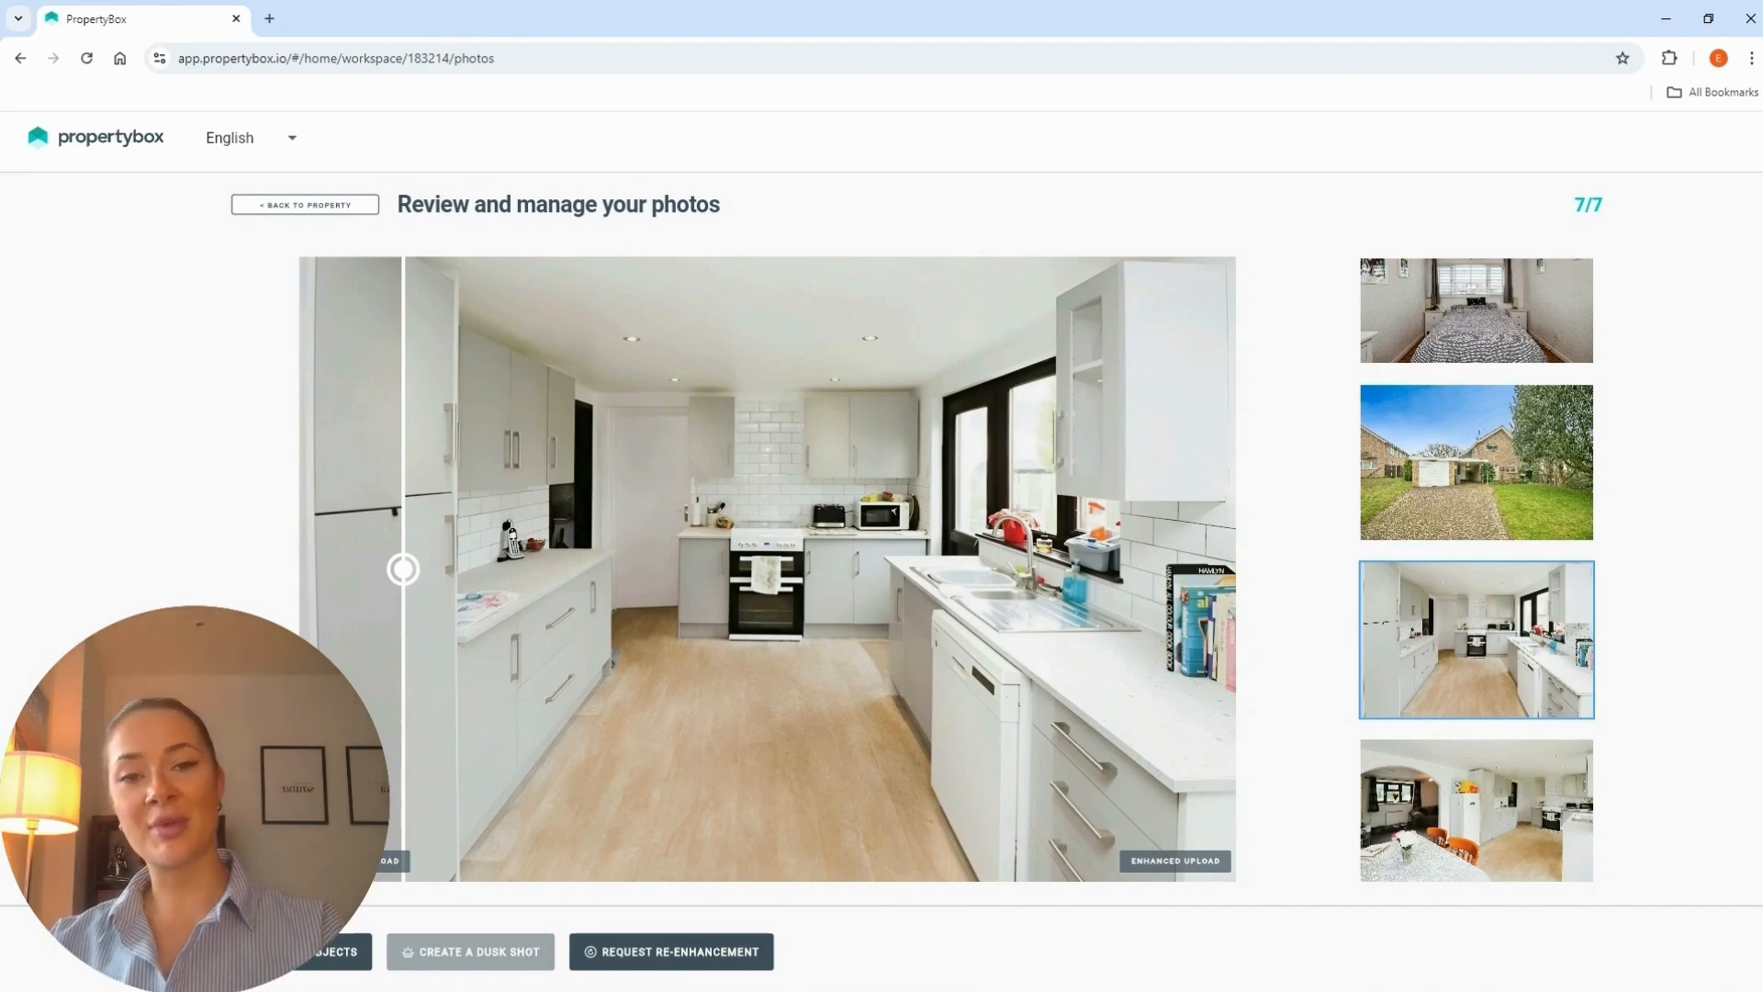
{"action": "scroll", "coordinate": [1461, 330], "scroll_direction": "down", "scroll_amount": 5}
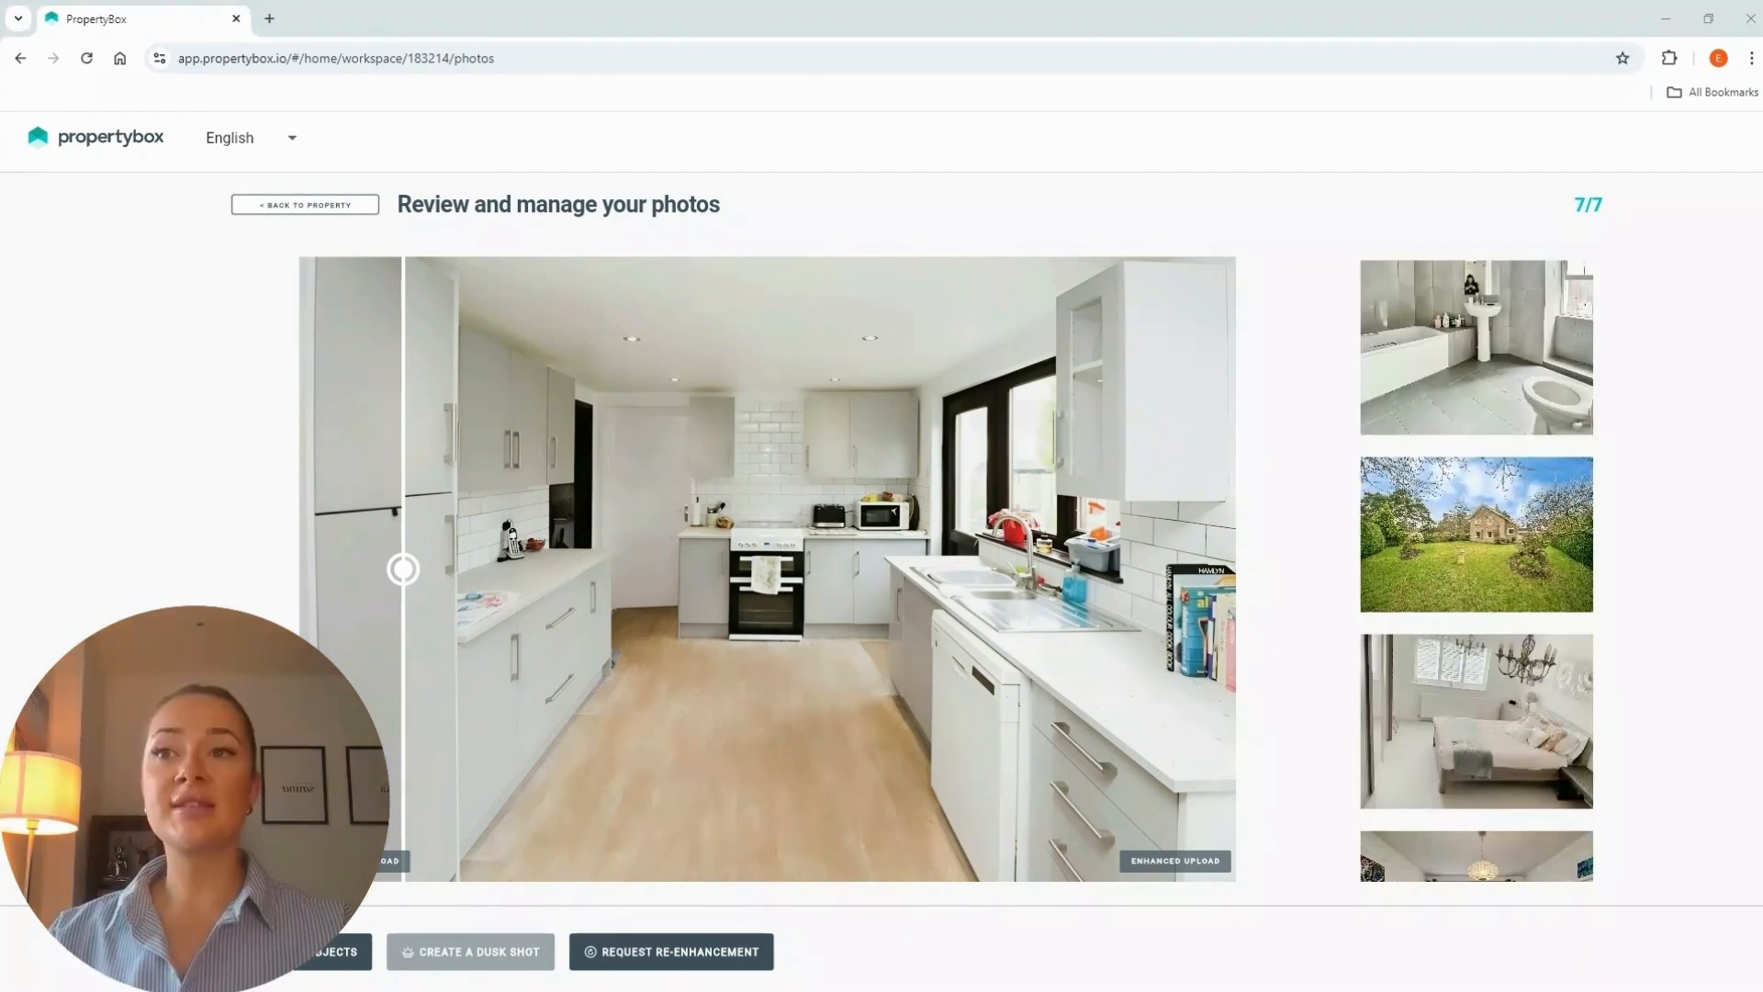
Open the bathroom photo for object removal and mask the head of the person reflected in the mirror.
{"action": "left_click", "coordinate": [1461, 328]}
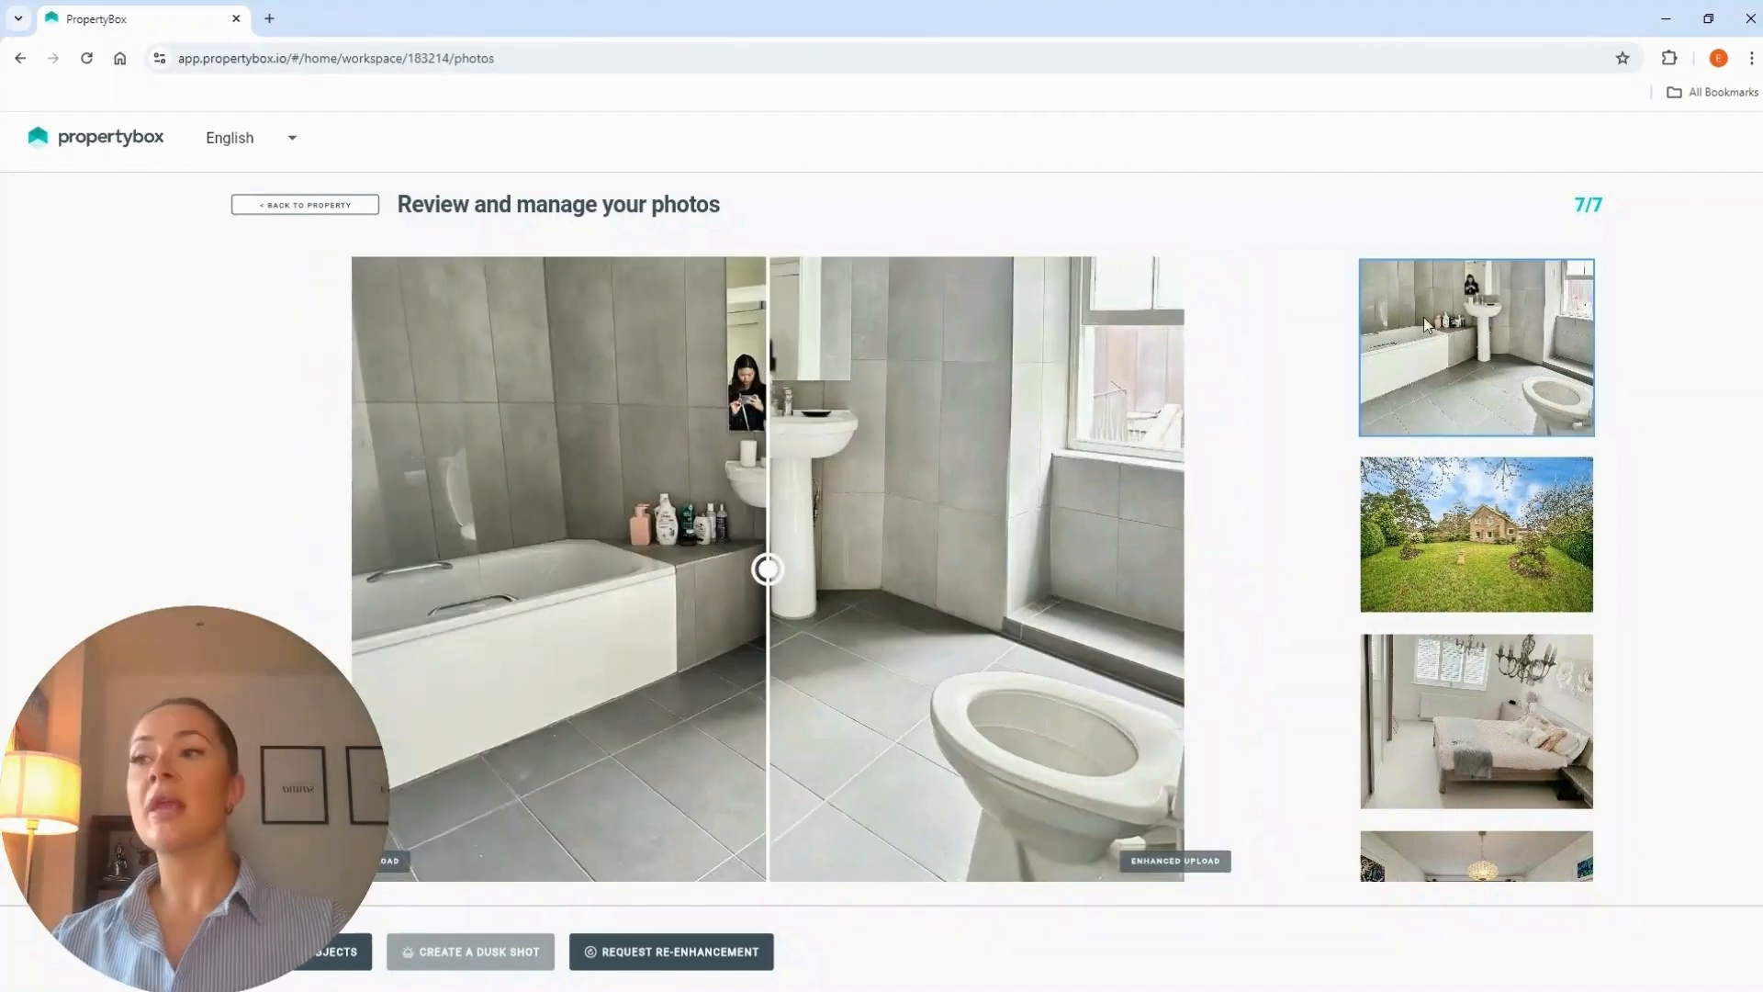
{"action": "left_click_drag", "start_coordinate": [768, 570], "coordinate": [409, 595]}
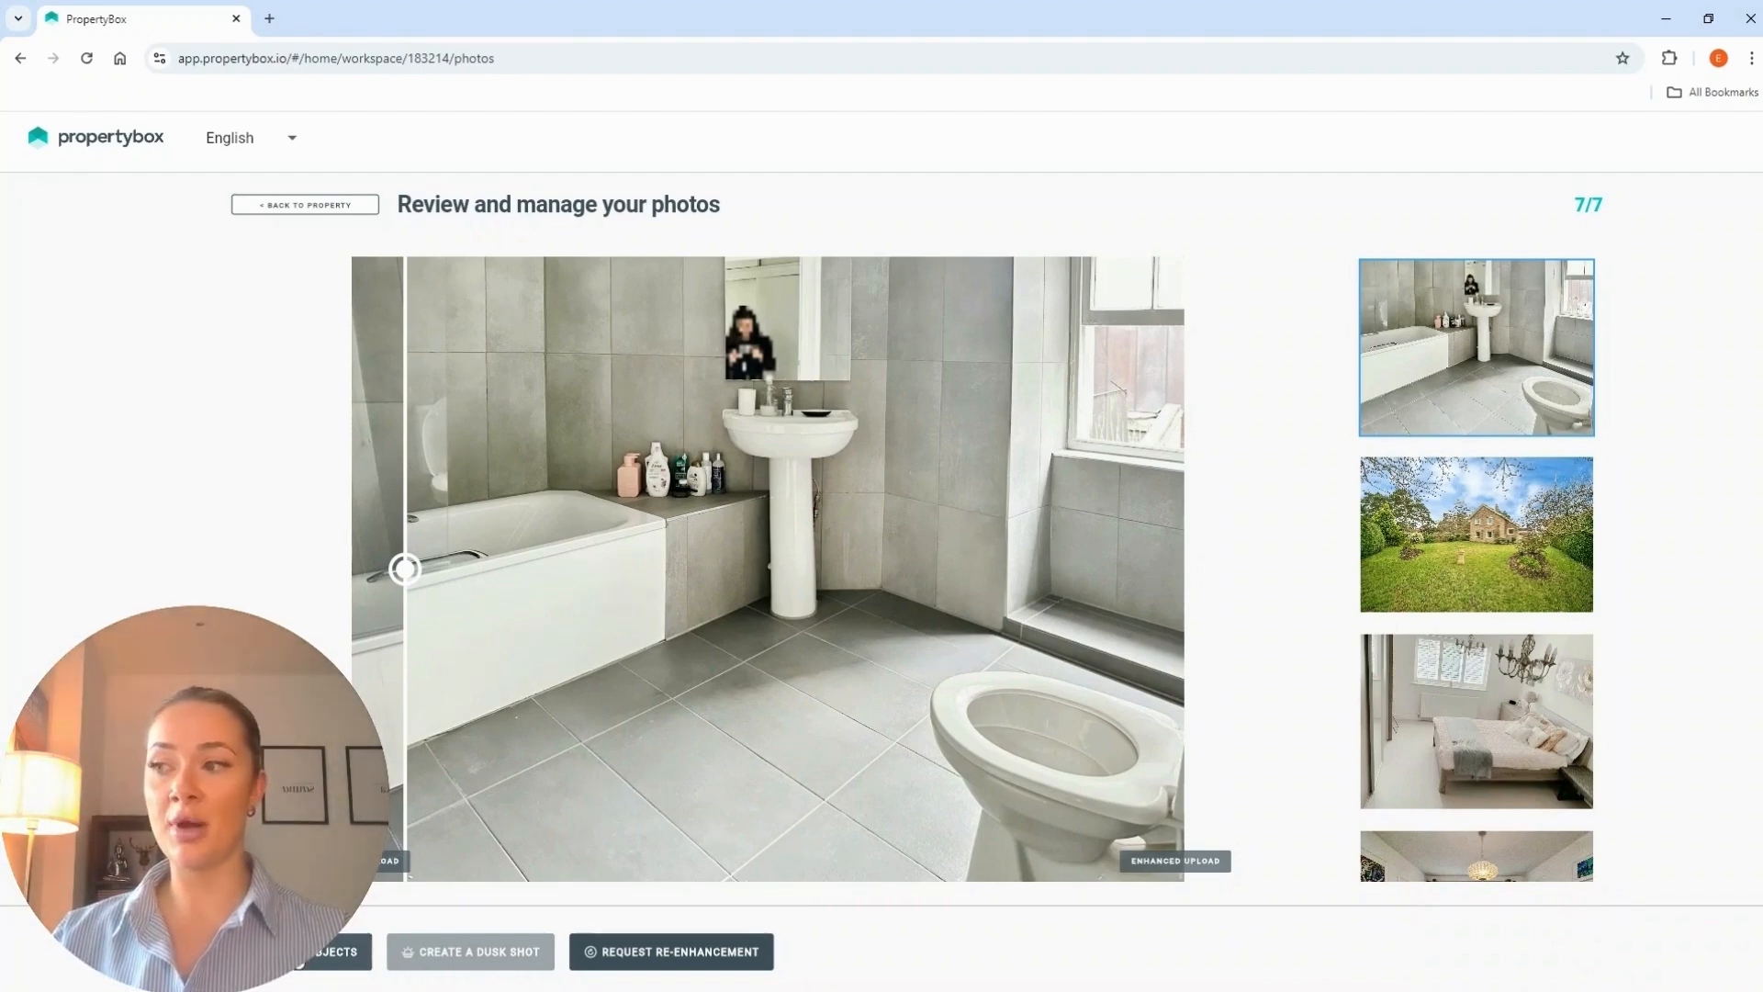
{"action": "left_click", "coordinate": [336, 951]}
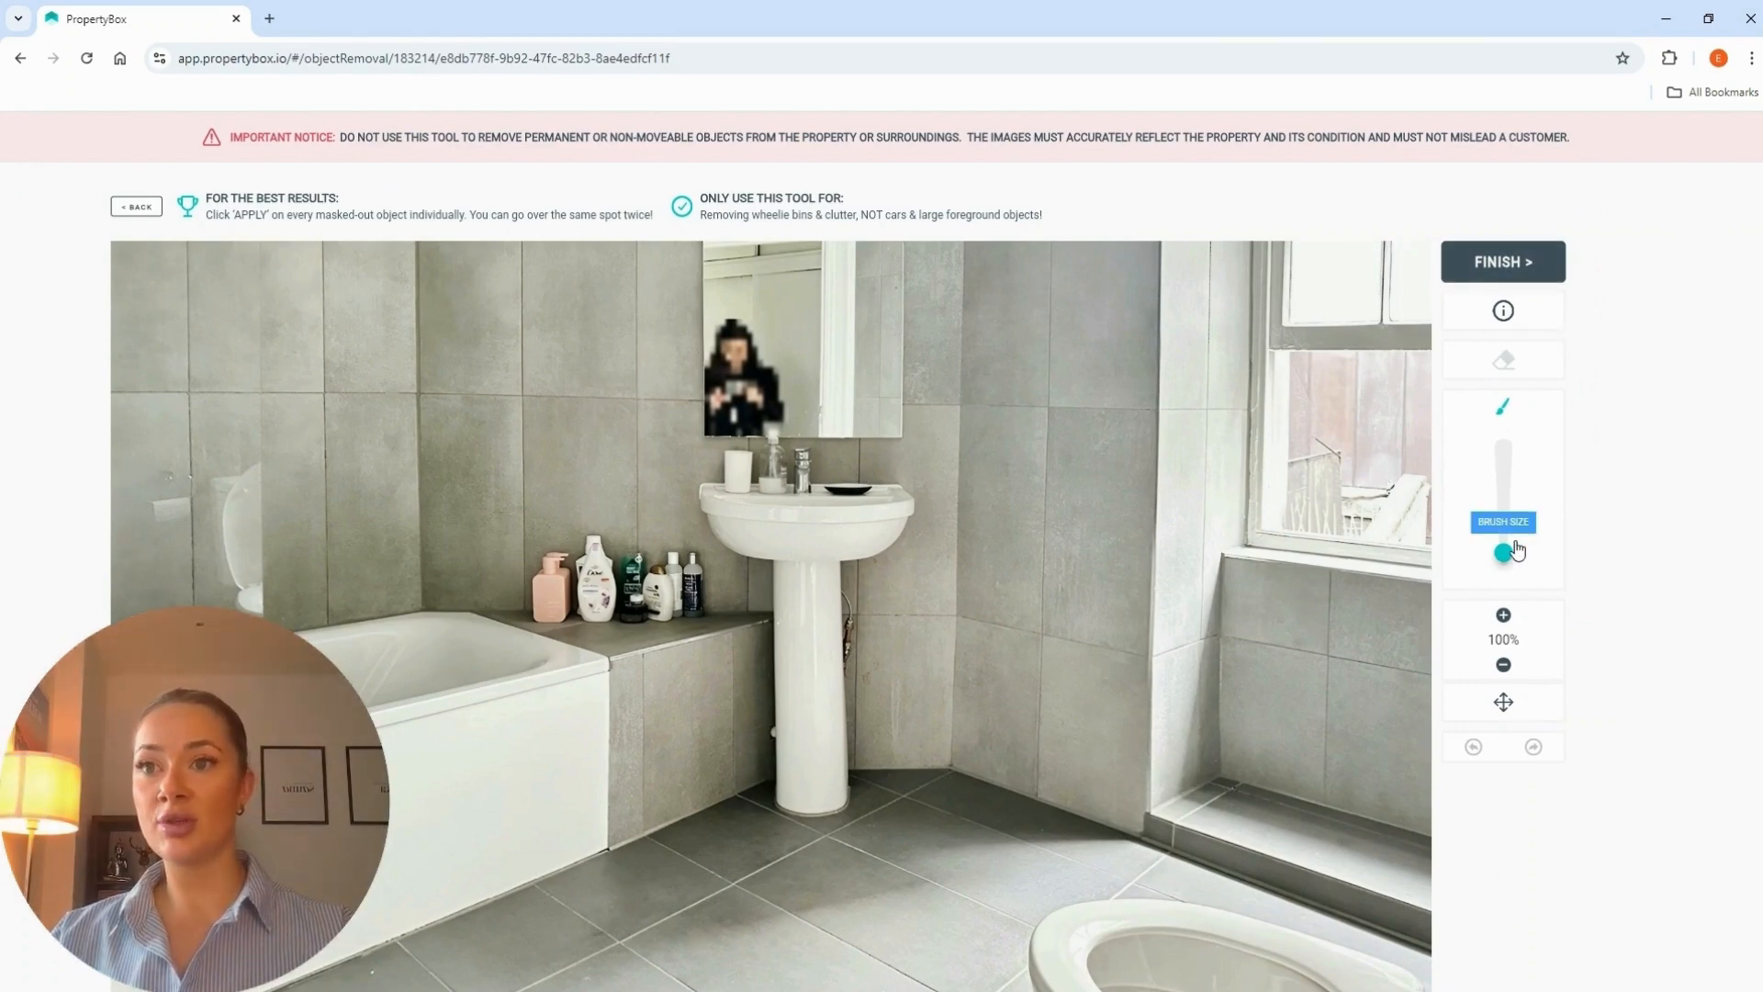
{"action": "mouse_move", "coordinate": [1514, 554]}
{"action": "left_mouse_down"}
{"action": "mouse_move", "coordinate": [1504, 464]}
{"action": "mouse_move", "coordinate": [1506, 545]}
{"action": "left_mouse_up"}
{"action": "left_click_drag", "start_coordinate": [731, 327], "coordinate": [735, 349]}
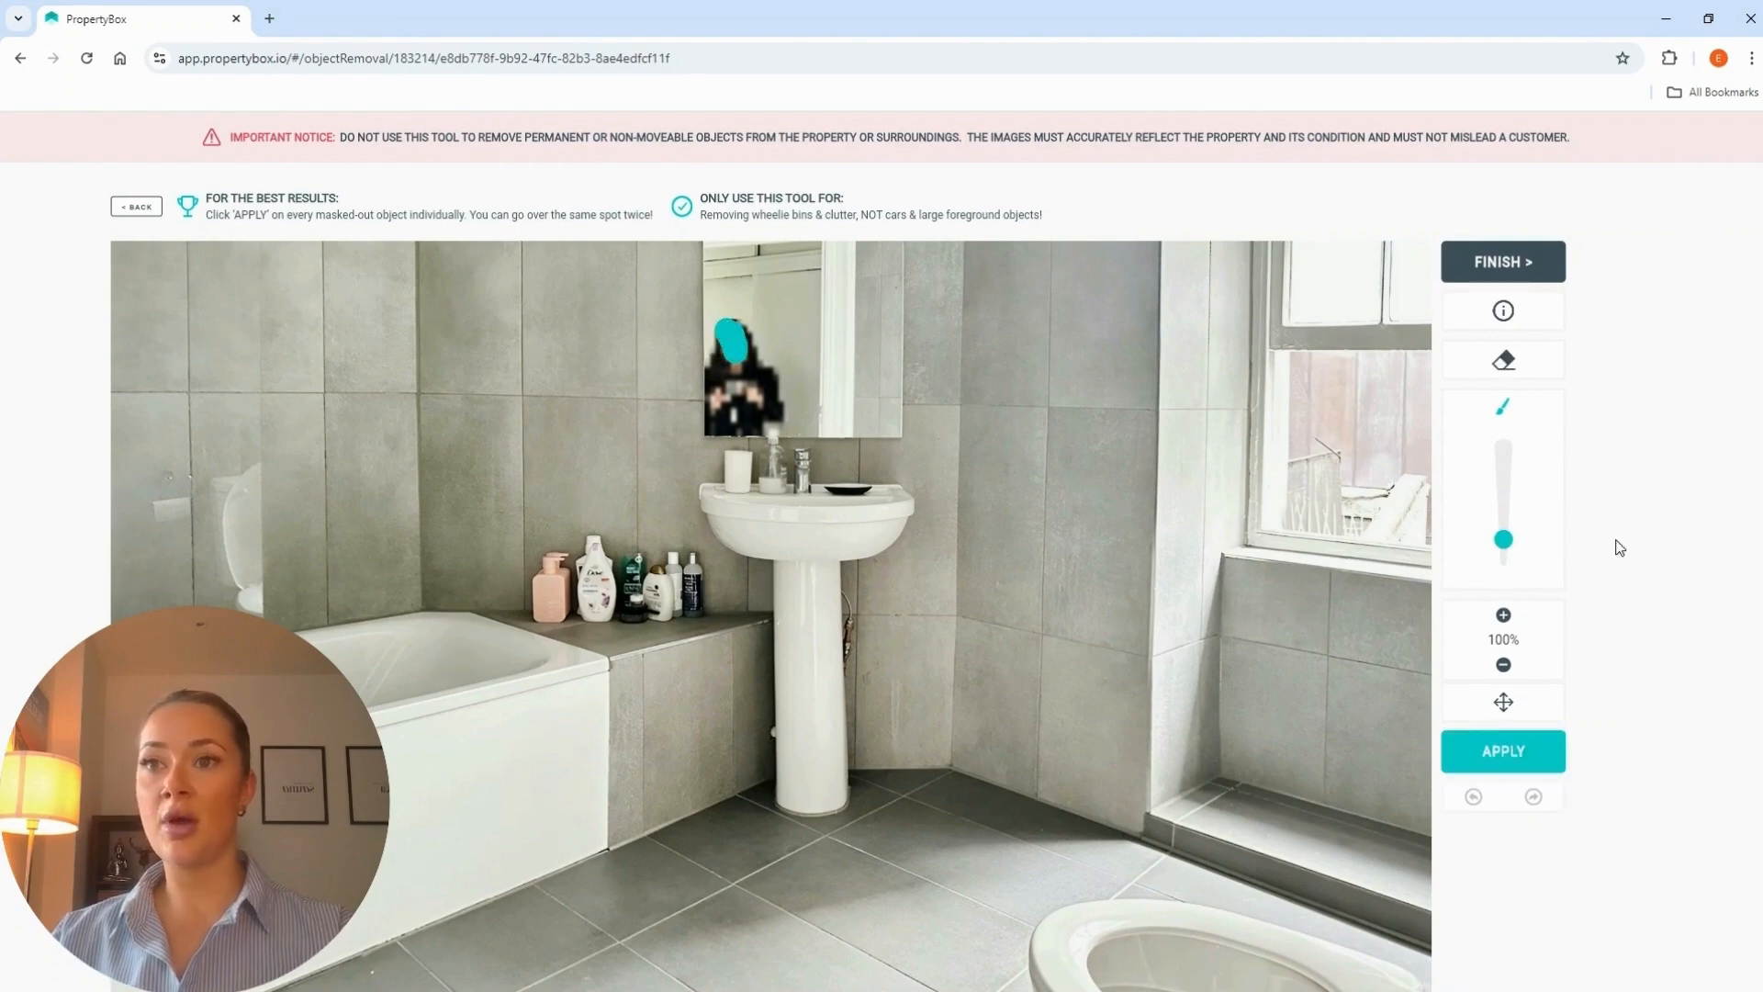
{"action": "mouse_move", "coordinate": [1503, 540]}
{"action": "left_mouse_down"}
{"action": "mouse_move", "coordinate": [1488, 480]}
{"action": "mouse_move", "coordinate": [1479, 547]}
{"action": "left_mouse_up"}
{"action": "left_click", "coordinate": [1503, 617]}
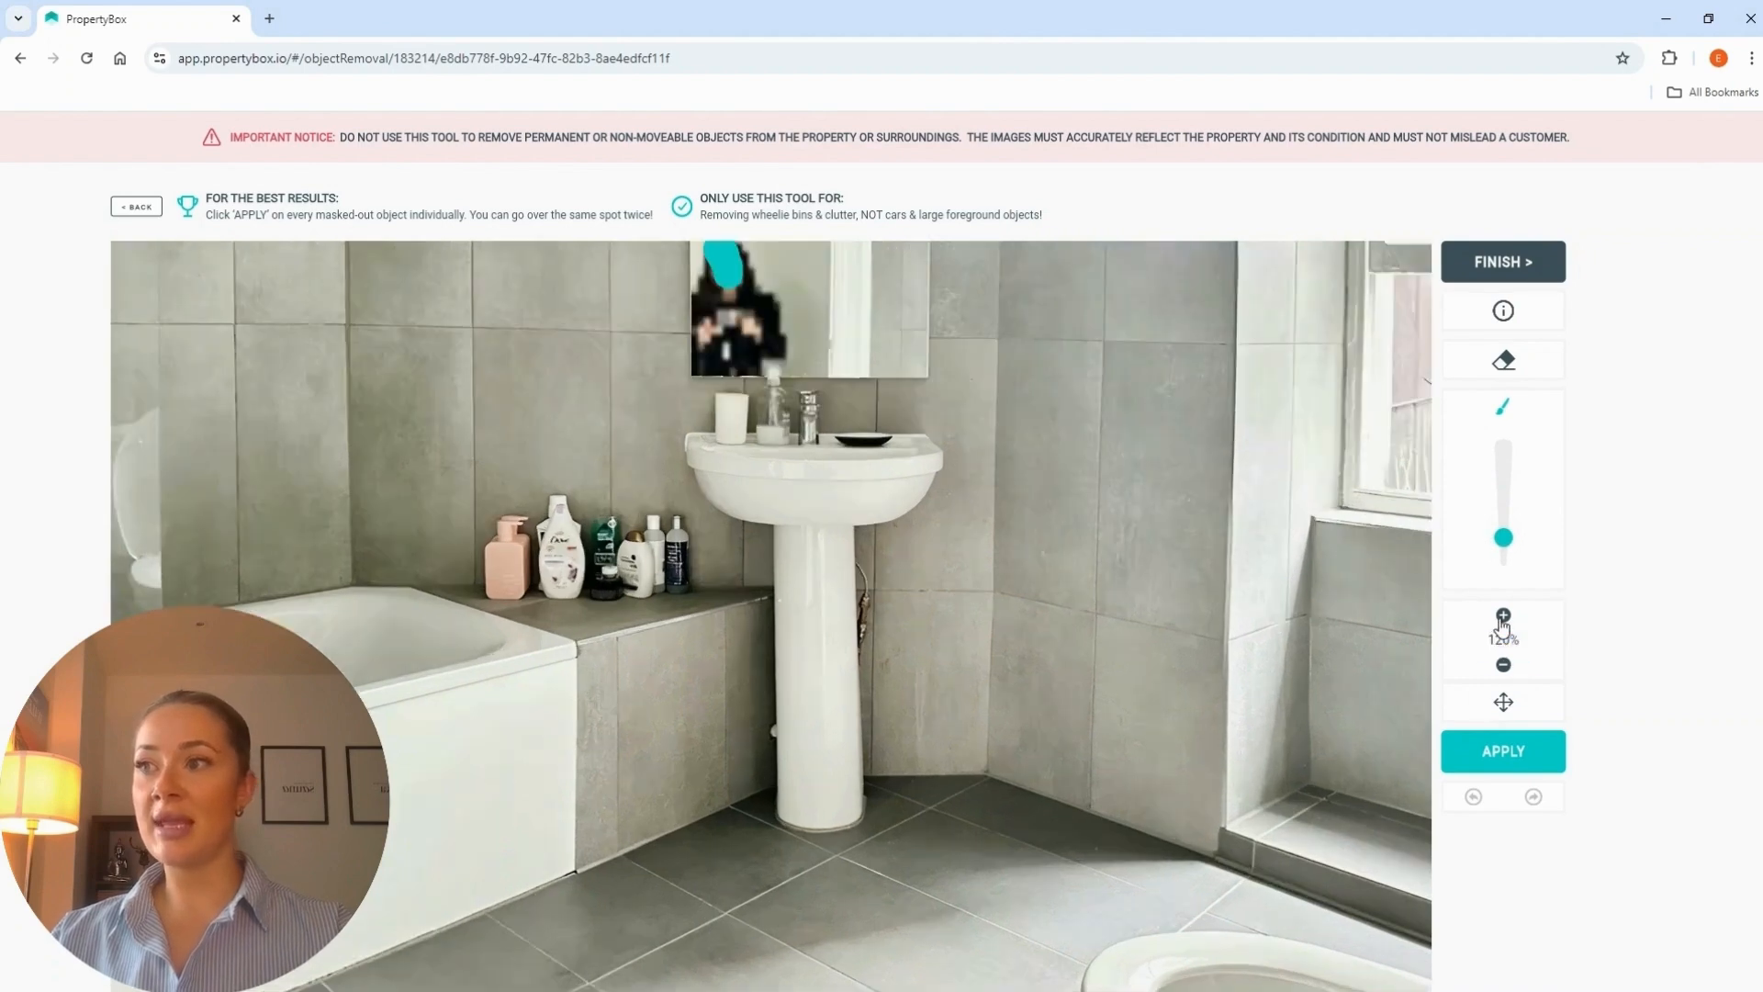
{"action": "left_click", "coordinate": [1506, 667]}
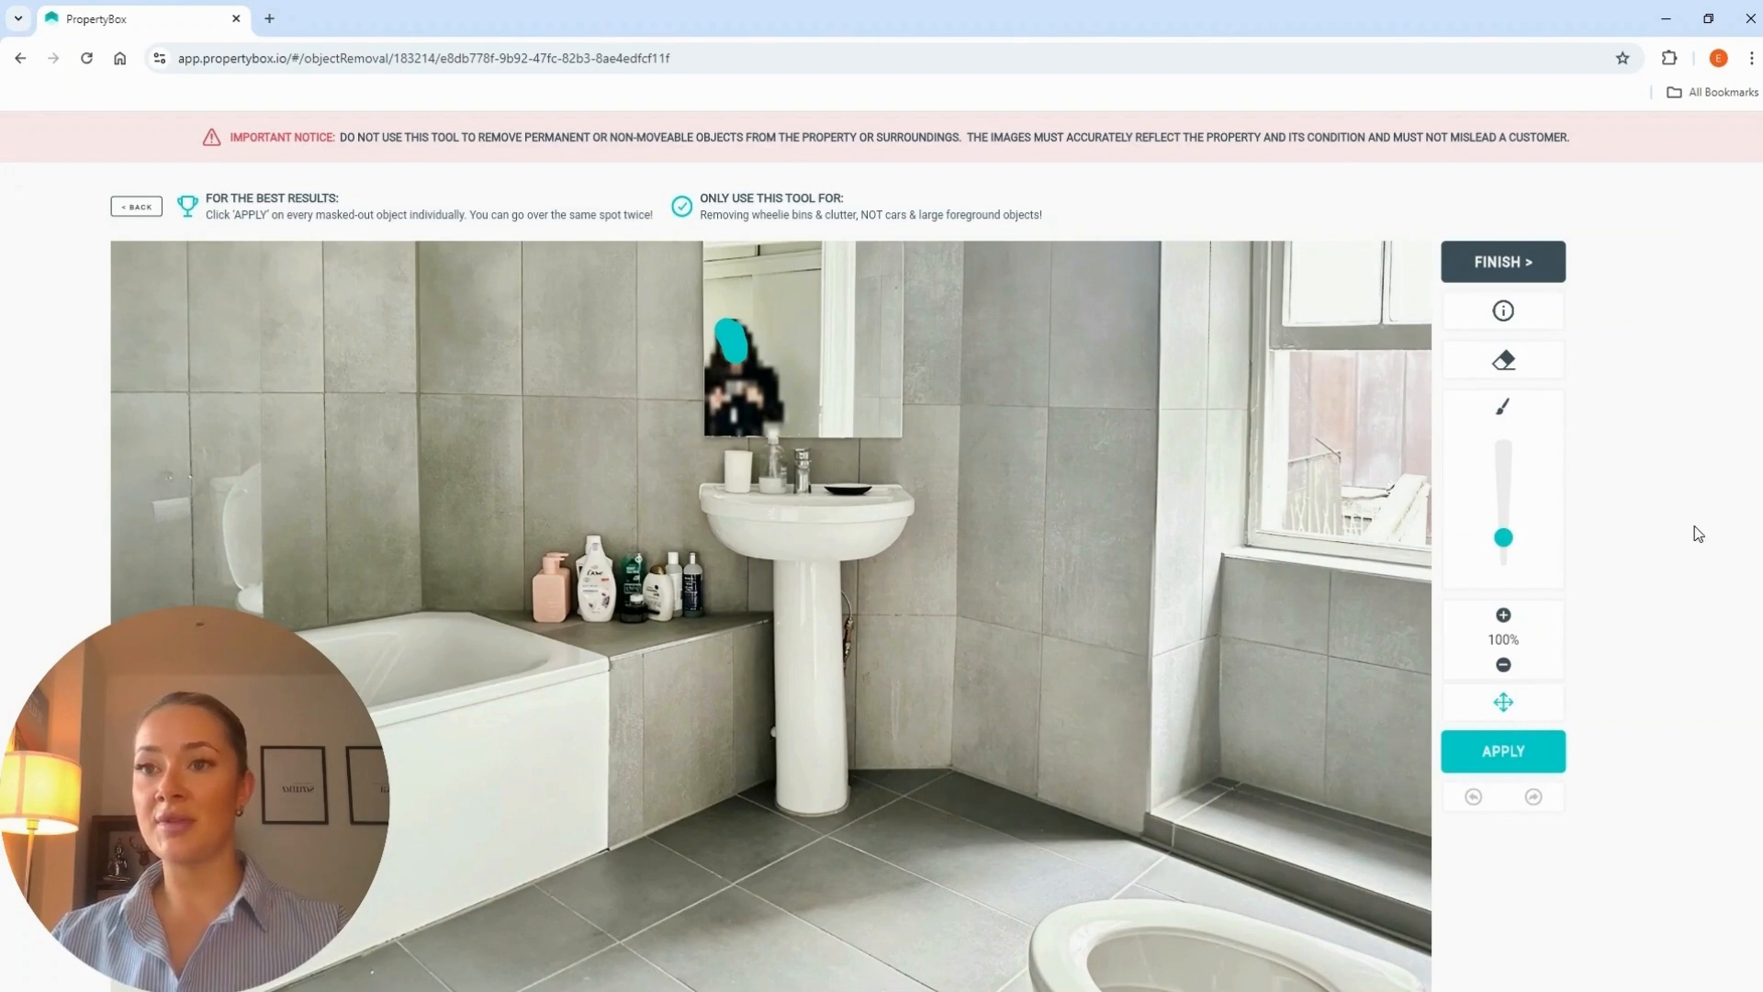
{"action": "left_click", "coordinate": [1503, 614]}
{"action": "left_click", "coordinate": [1503, 703]}
{"action": "left_click_drag", "start_coordinate": [593, 437], "coordinate": [520, 401]}
{"action": "scroll", "coordinate": [1369, 582], "scroll_direction": "down", "scroll_amount": 5}
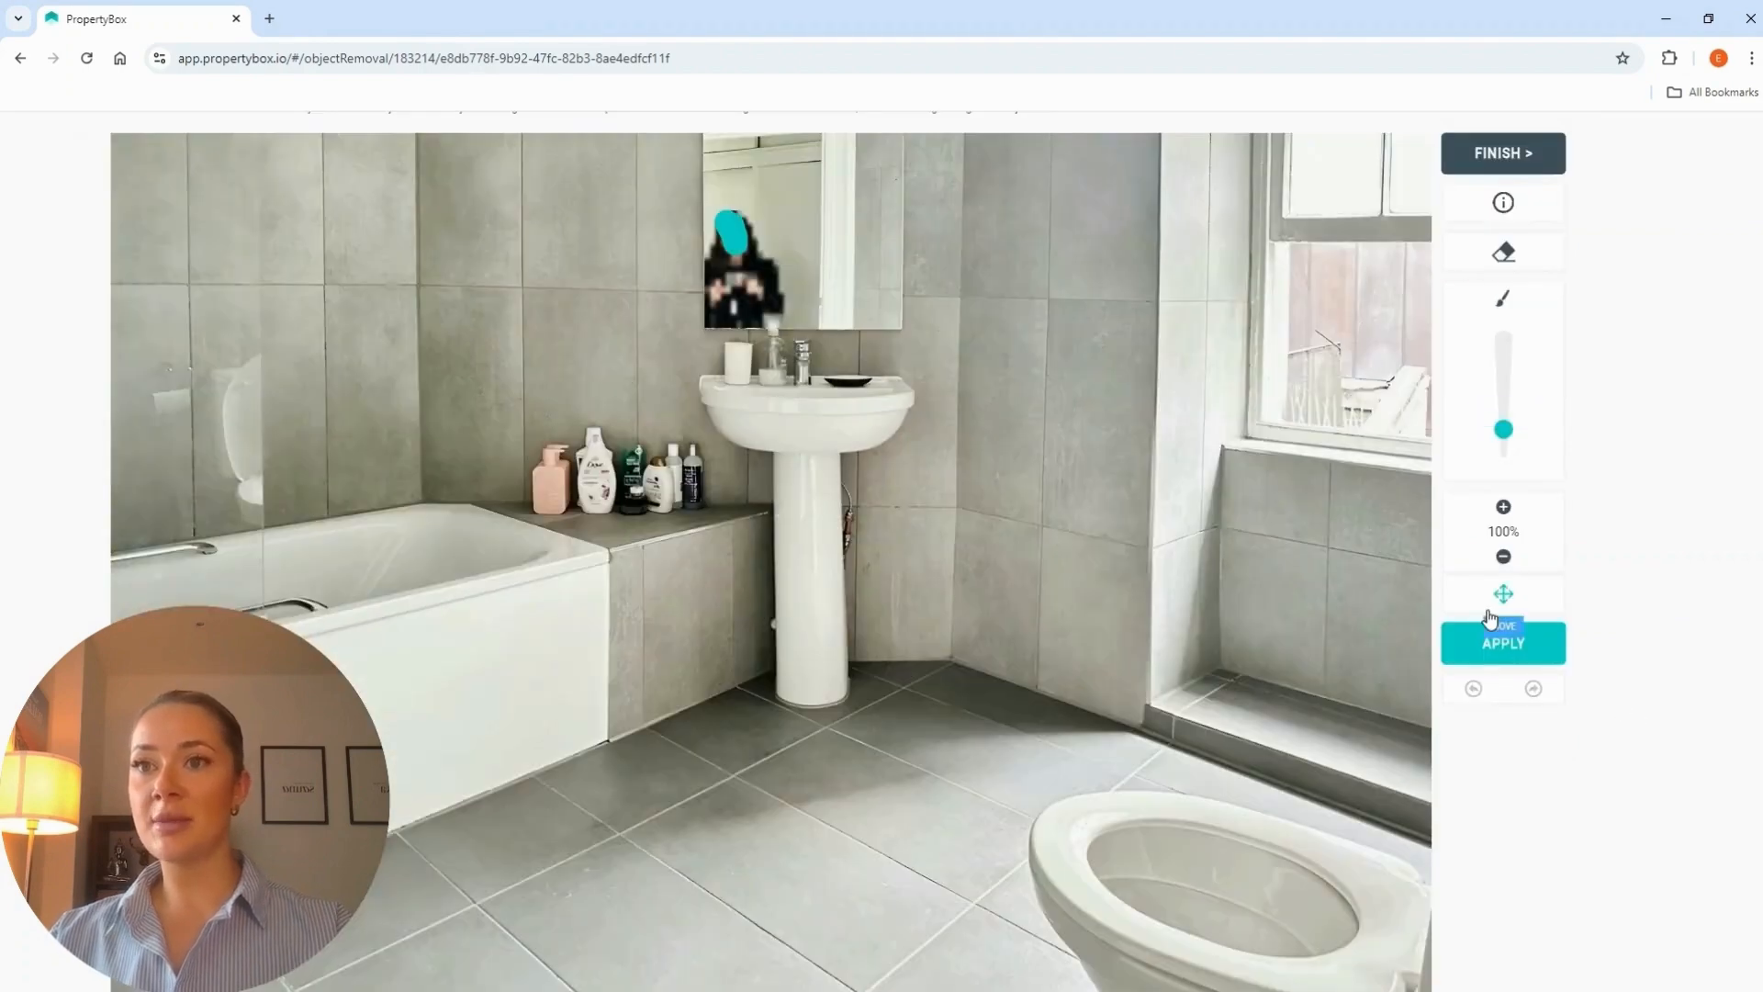
Mask the whole reflection of the person in the bathroom mirror with a larger brush and apply the removal.
{"action": "left_click", "coordinate": [1507, 421]}
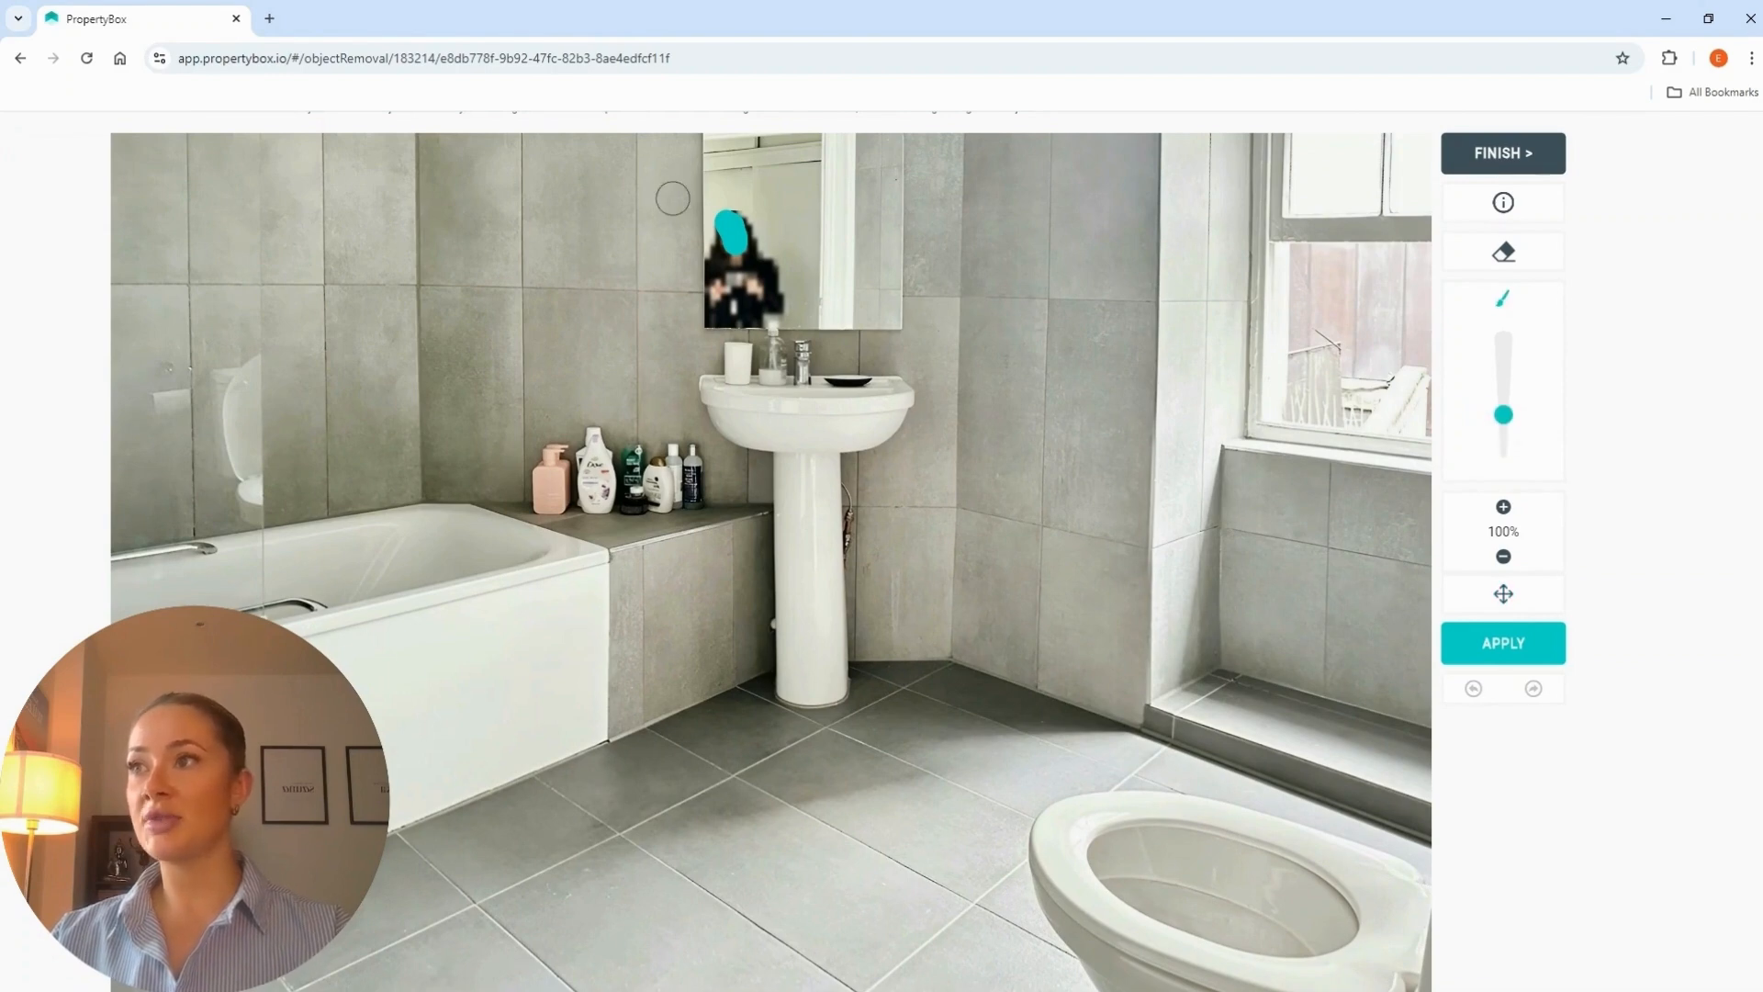
{"action": "mouse_move", "coordinate": [718, 227]}
{"action": "left_mouse_down"}
{"action": "mouse_move", "coordinate": [717, 311]}
{"action": "mouse_move", "coordinate": [794, 308]}
{"action": "mouse_move", "coordinate": [735, 271]}
{"action": "mouse_move", "coordinate": [725, 212]}
{"action": "mouse_move", "coordinate": [772, 271]}
{"action": "mouse_move", "coordinate": [755, 271]}
{"action": "left_mouse_up"}
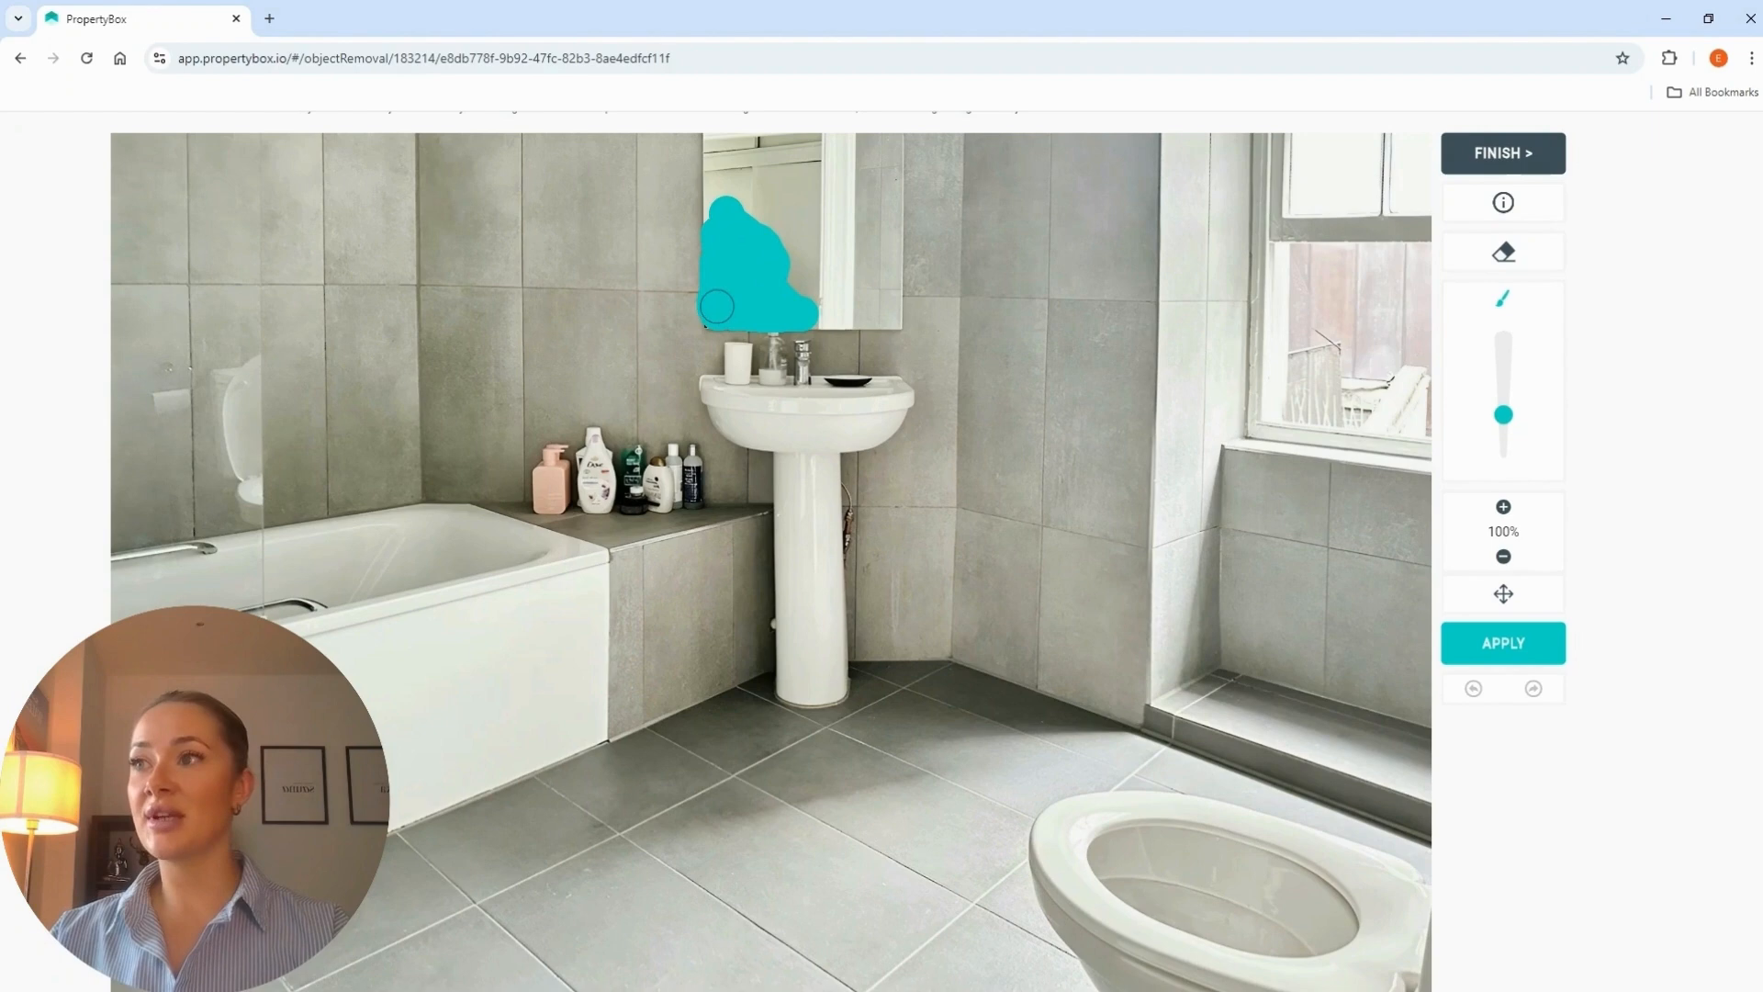
{"action": "mouse_move", "coordinate": [717, 308]}
{"action": "left_mouse_down"}
{"action": "mouse_move", "coordinate": [704, 321]}
{"action": "mouse_move", "coordinate": [767, 309]}
{"action": "left_mouse_up"}
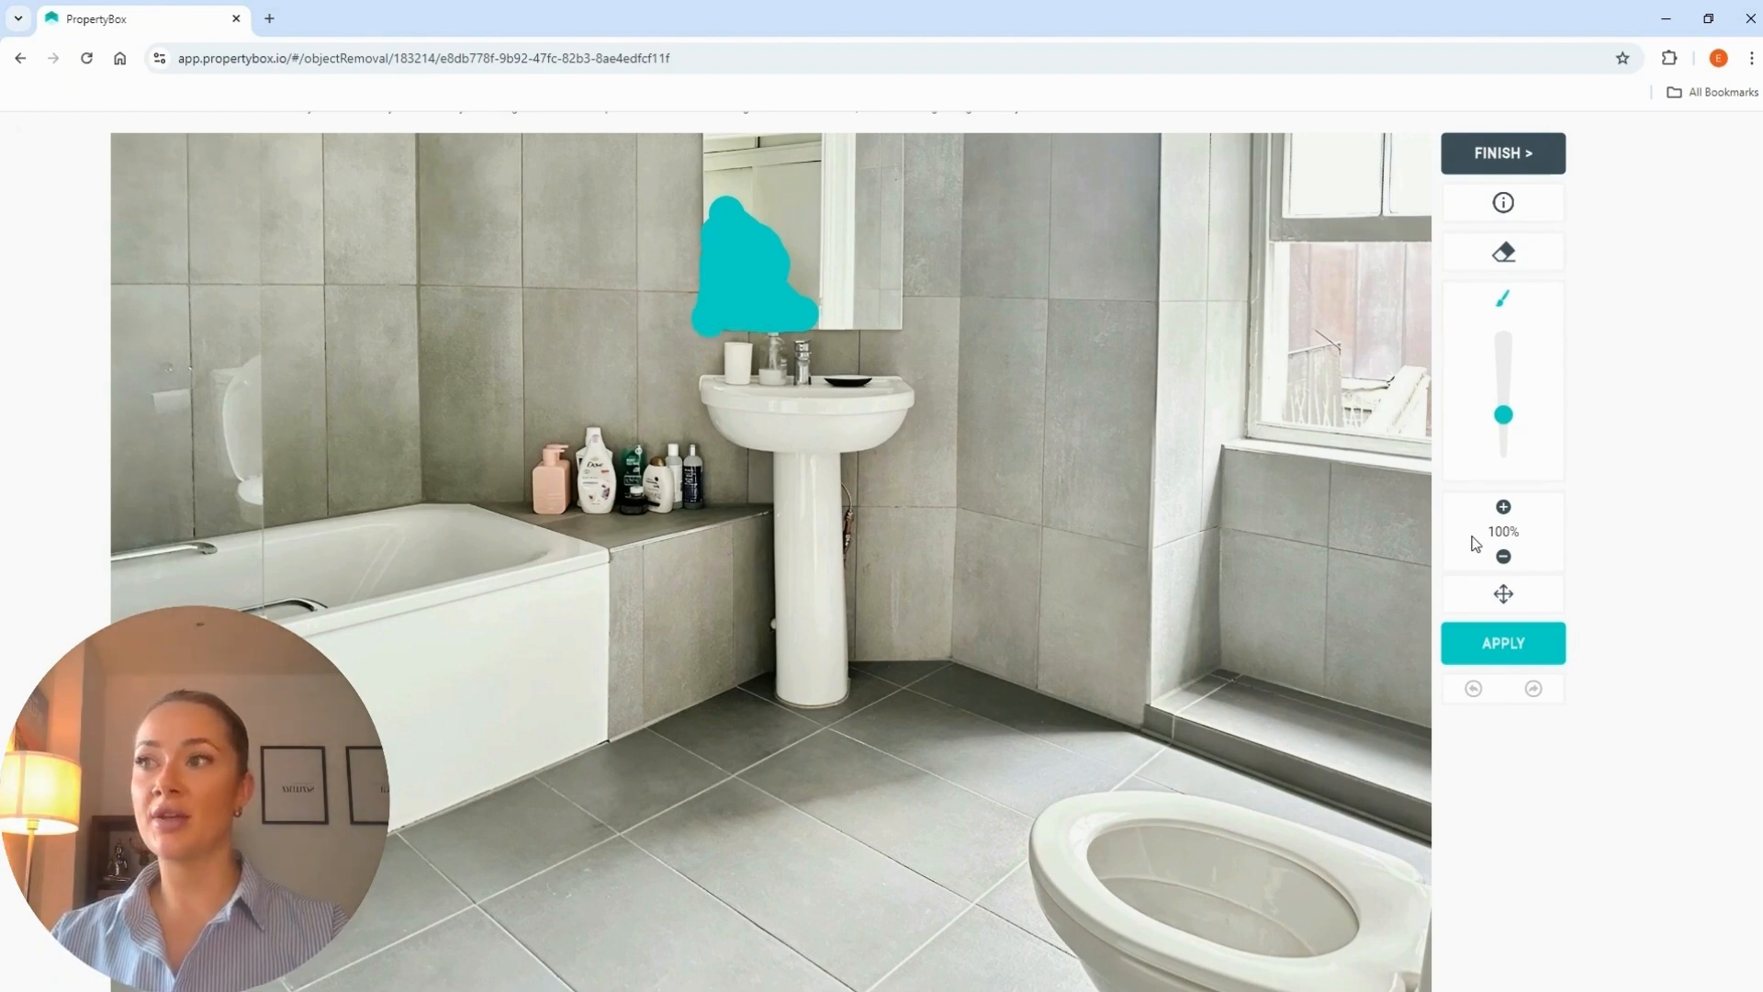
{"action": "left_click", "coordinate": [1491, 649]}
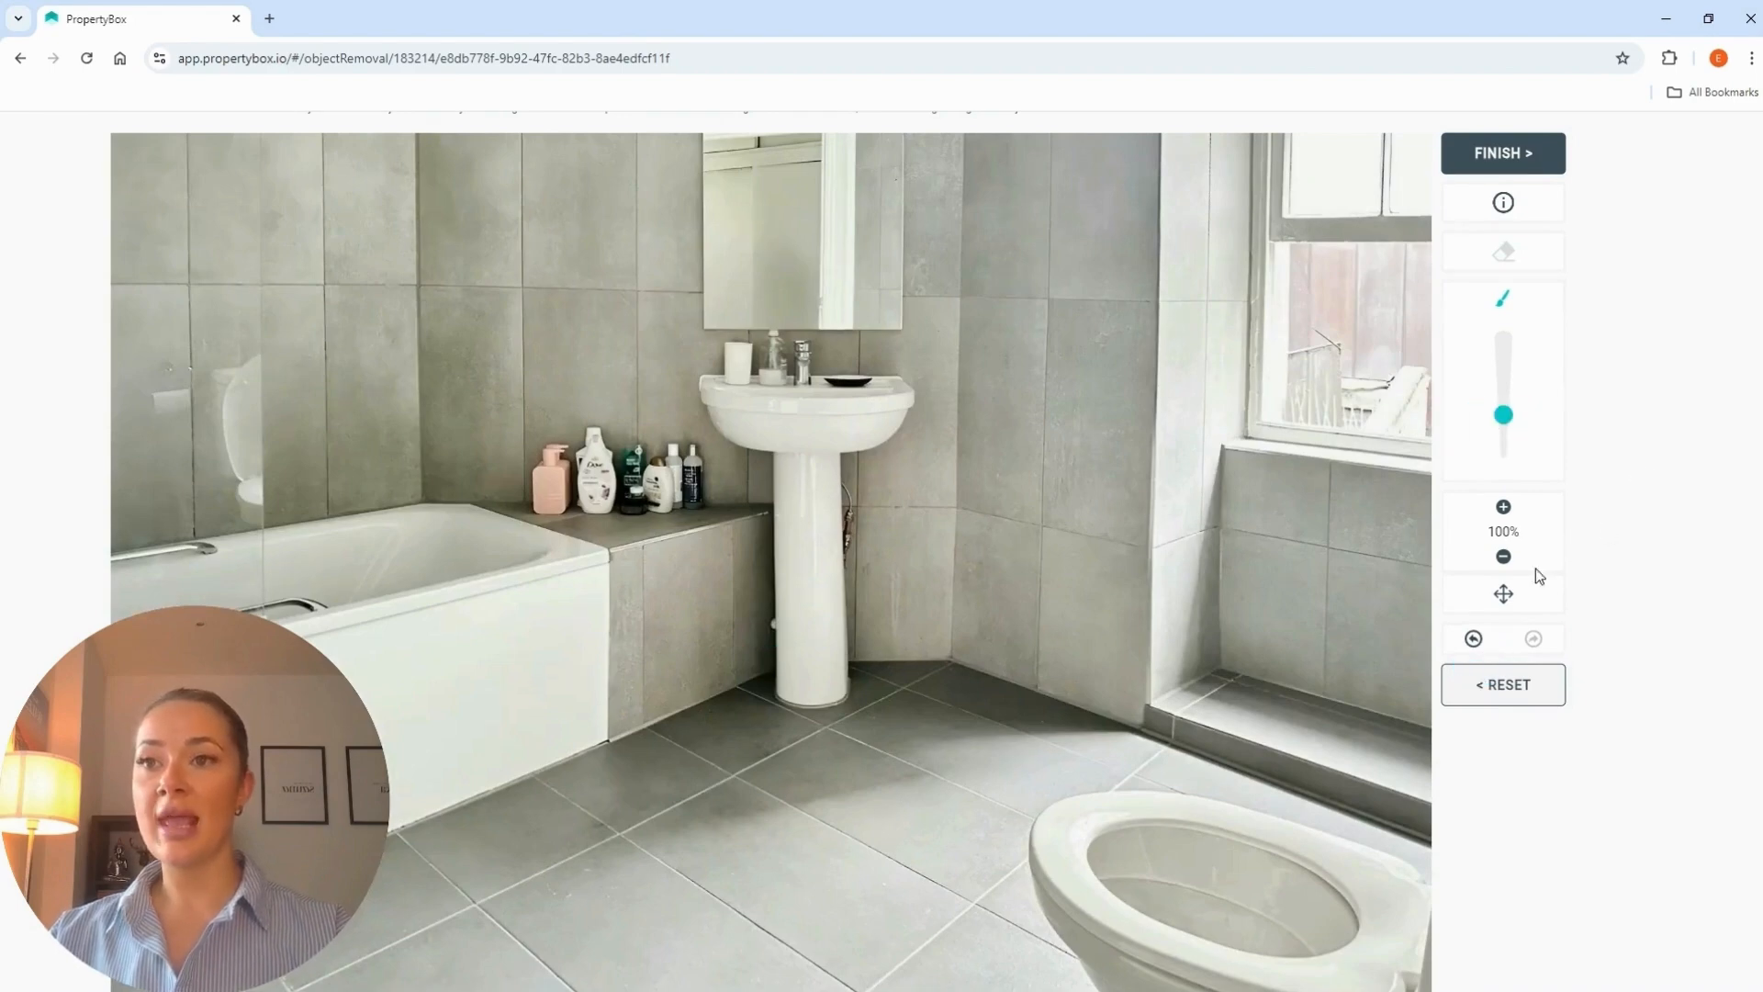
Undo the mirror removal and redo it by masking the person's reflection again with an even larger brush.
{"action": "left_click", "coordinate": [1473, 640]}
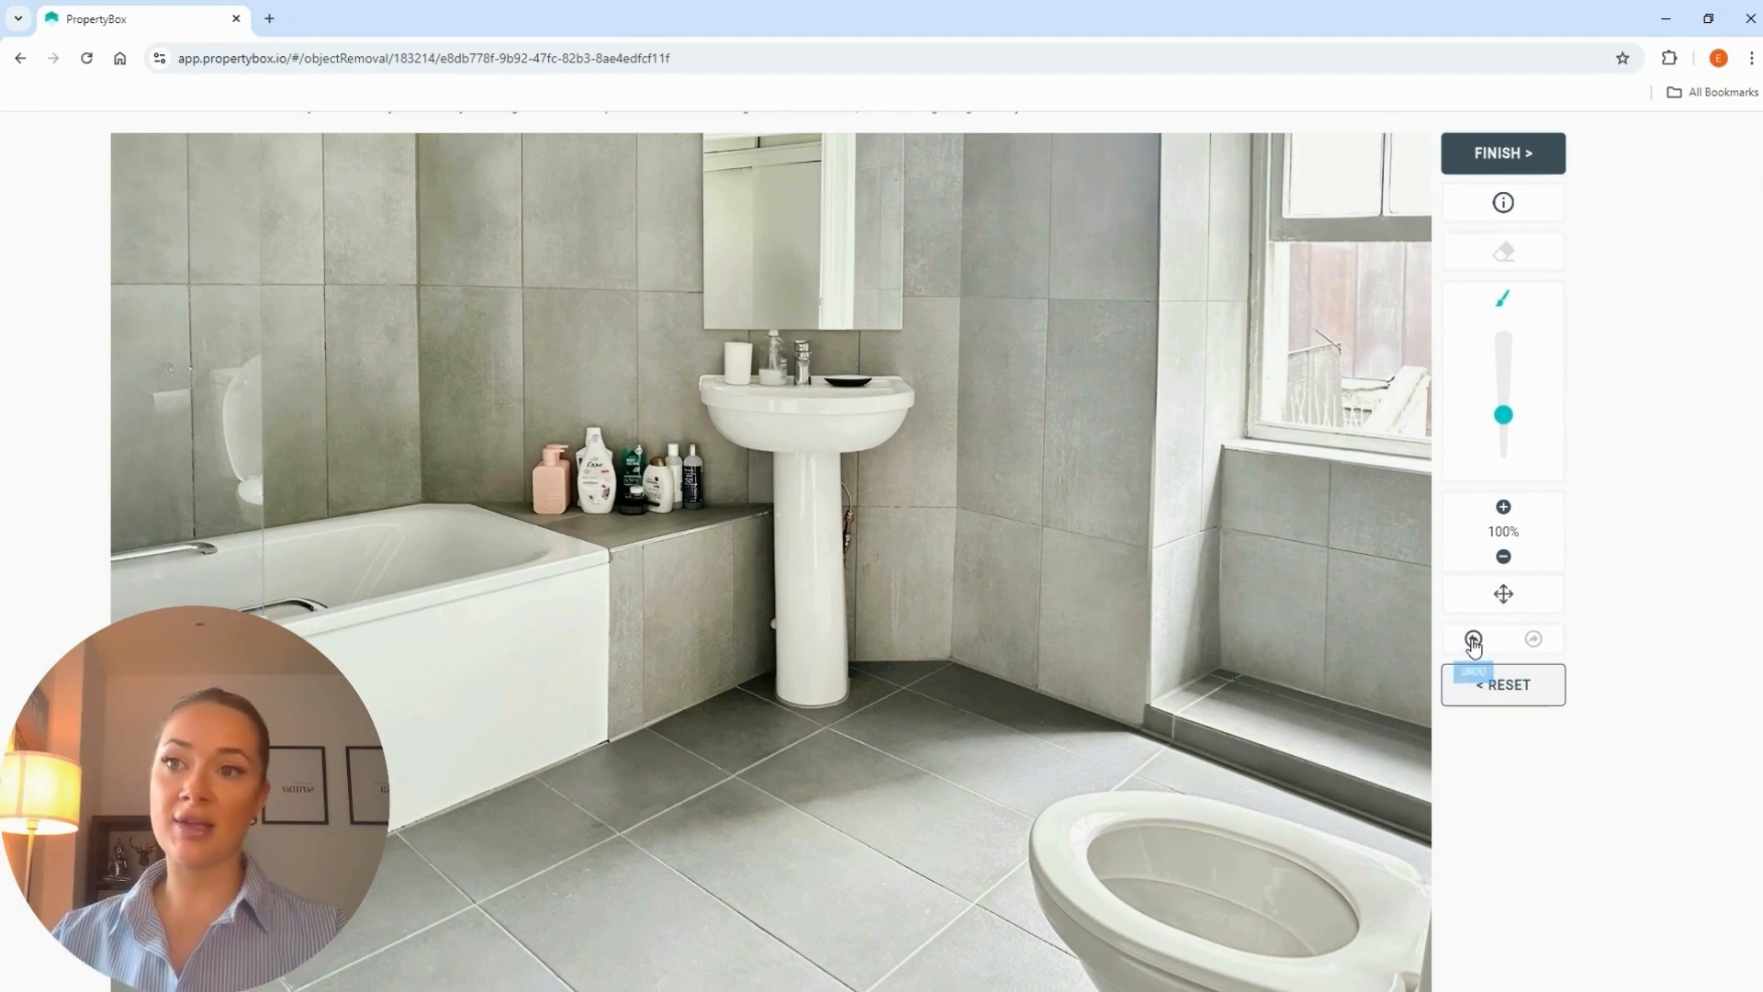
{"action": "mouse_move", "coordinate": [727, 230]}
{"action": "left_mouse_down"}
{"action": "mouse_move", "coordinate": [725, 305]}
{"action": "mouse_move", "coordinate": [772, 301]}
{"action": "mouse_move", "coordinate": [744, 251]}
{"action": "left_mouse_up"}
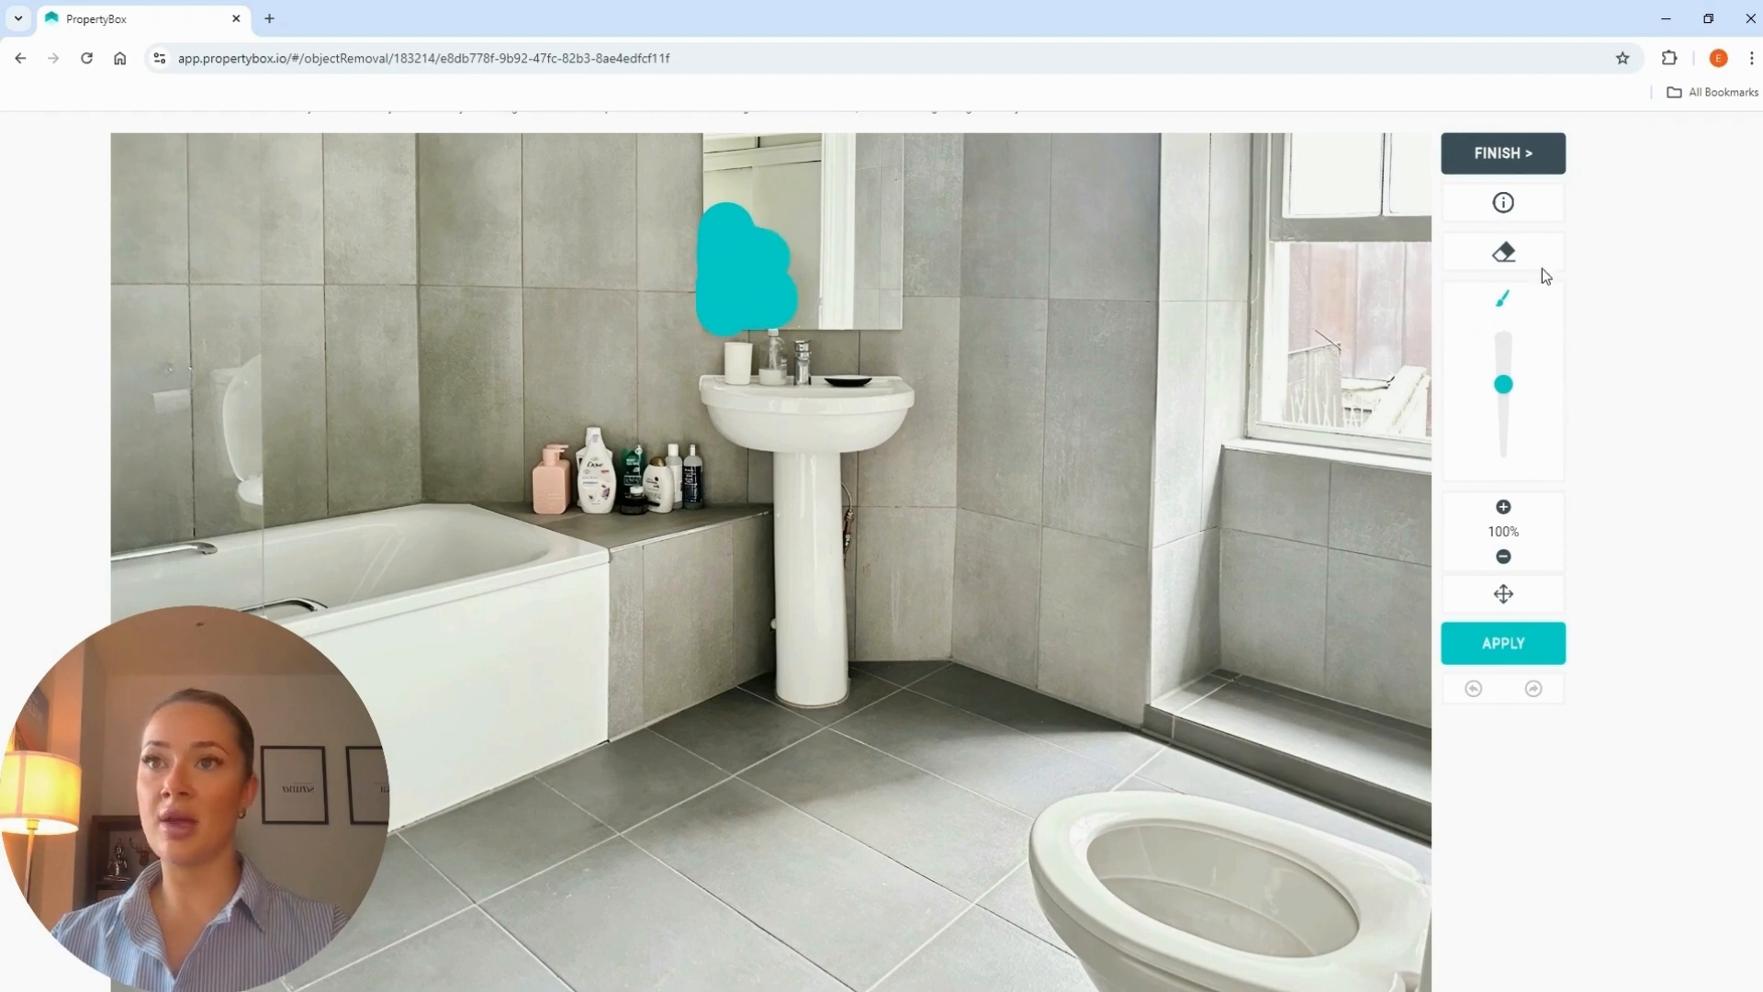
{"action": "left_click", "coordinate": [1510, 254]}
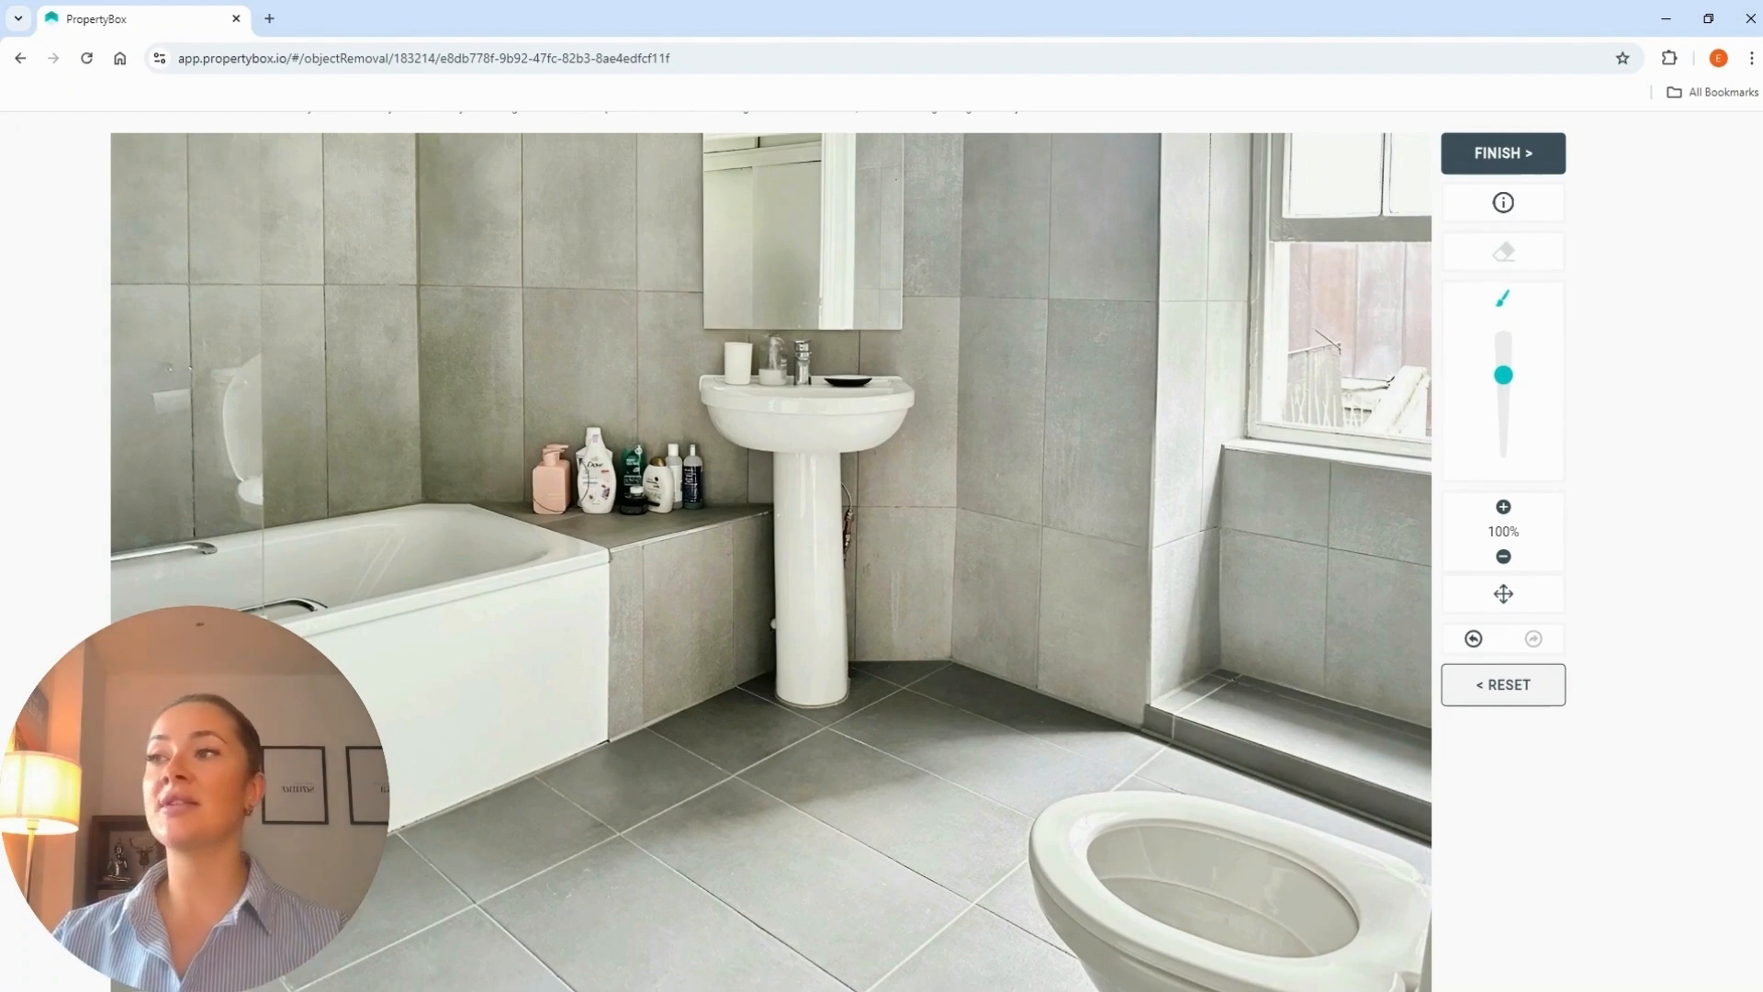
Mask the toiletry bottles on the ledge beside the bath and apply the removal.
{"action": "mouse_move", "coordinate": [565, 440]}
{"action": "left_mouse_down"}
{"action": "mouse_move", "coordinate": [556, 491]}
{"action": "mouse_move", "coordinate": [643, 487]}
{"action": "mouse_move", "coordinate": [685, 459]}
{"action": "mouse_move", "coordinate": [596, 458]}
{"action": "left_mouse_up"}
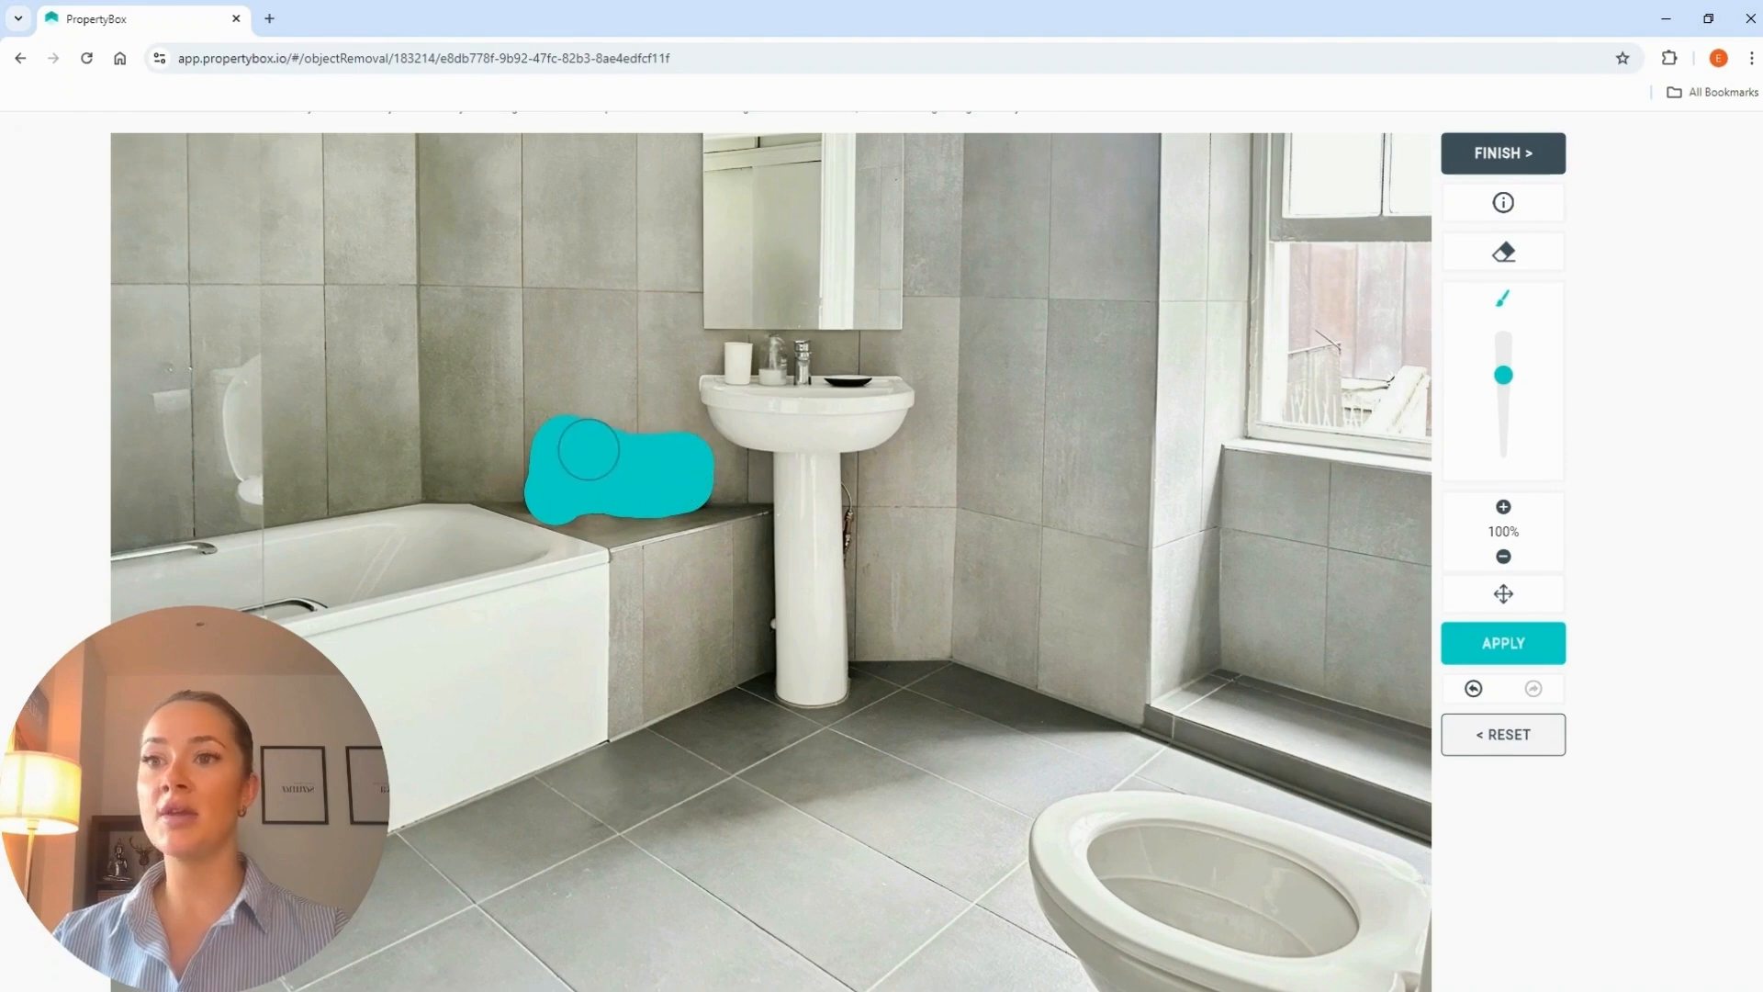
{"action": "left_click", "coordinate": [1524, 645]}
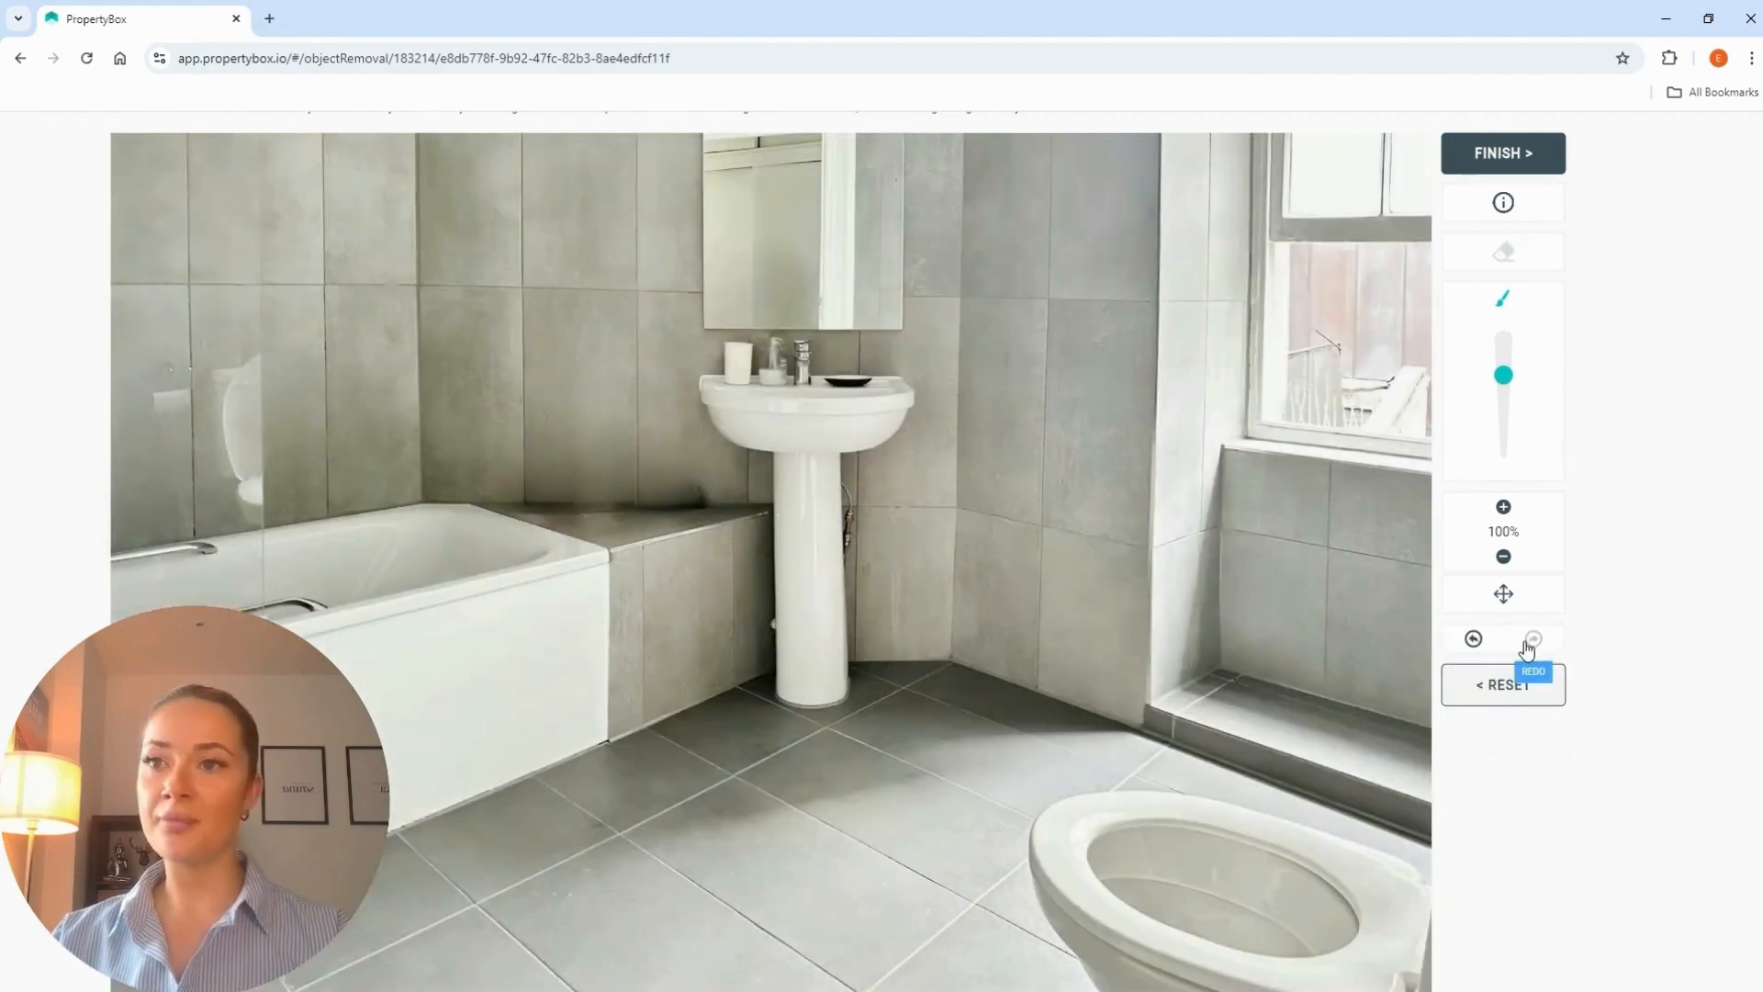
{"action": "scroll", "coordinate": [1511, 413], "scroll_direction": "down", "scroll_amount": 2}
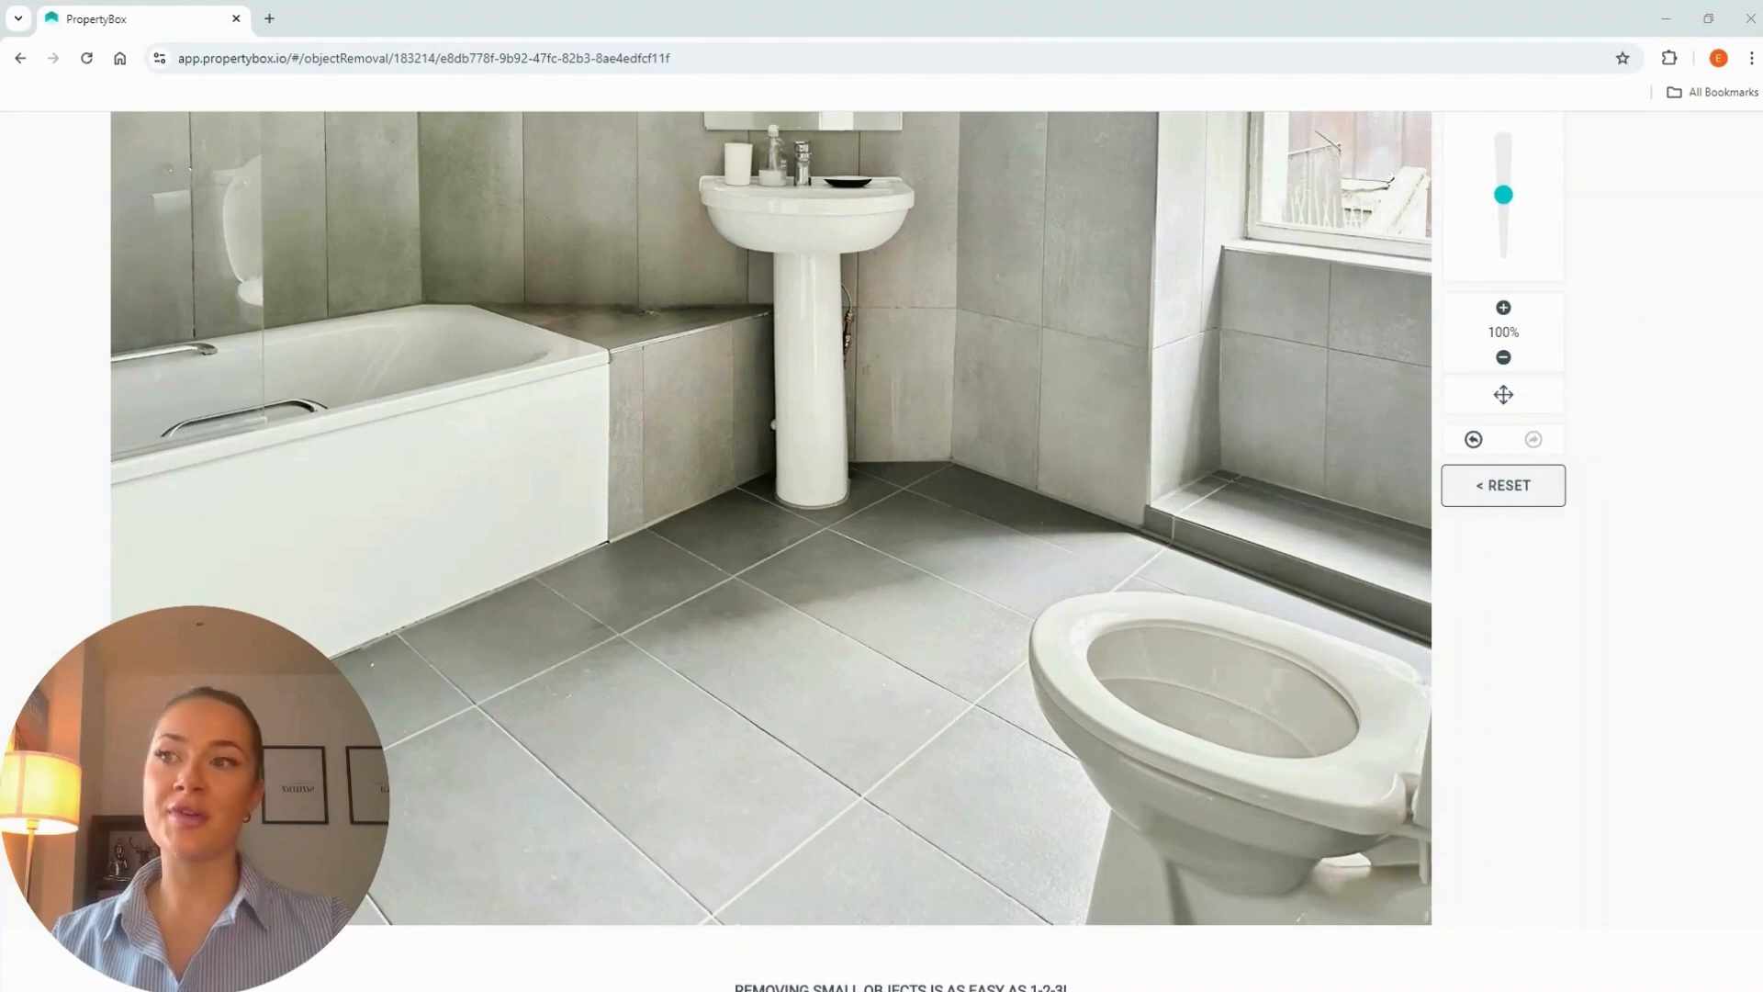
Mask the opening of the toilet bowl in the bathroom photo and apply the removal.
{"action": "left_click", "coordinate": [1099, 640]}
{"action": "mouse_move", "coordinate": [1099, 640]}
{"action": "left_mouse_down"}
{"action": "mouse_move", "coordinate": [1127, 679]}
{"action": "mouse_move", "coordinate": [1226, 716]}
{"action": "mouse_move", "coordinate": [1134, 712]}
{"action": "mouse_move", "coordinate": [1309, 742]}
{"action": "mouse_move", "coordinate": [1347, 711]}
{"action": "mouse_move", "coordinate": [1230, 653]}
{"action": "mouse_move", "coordinate": [1114, 631]}
{"action": "mouse_move", "coordinate": [1303, 713]}
{"action": "left_mouse_up"}
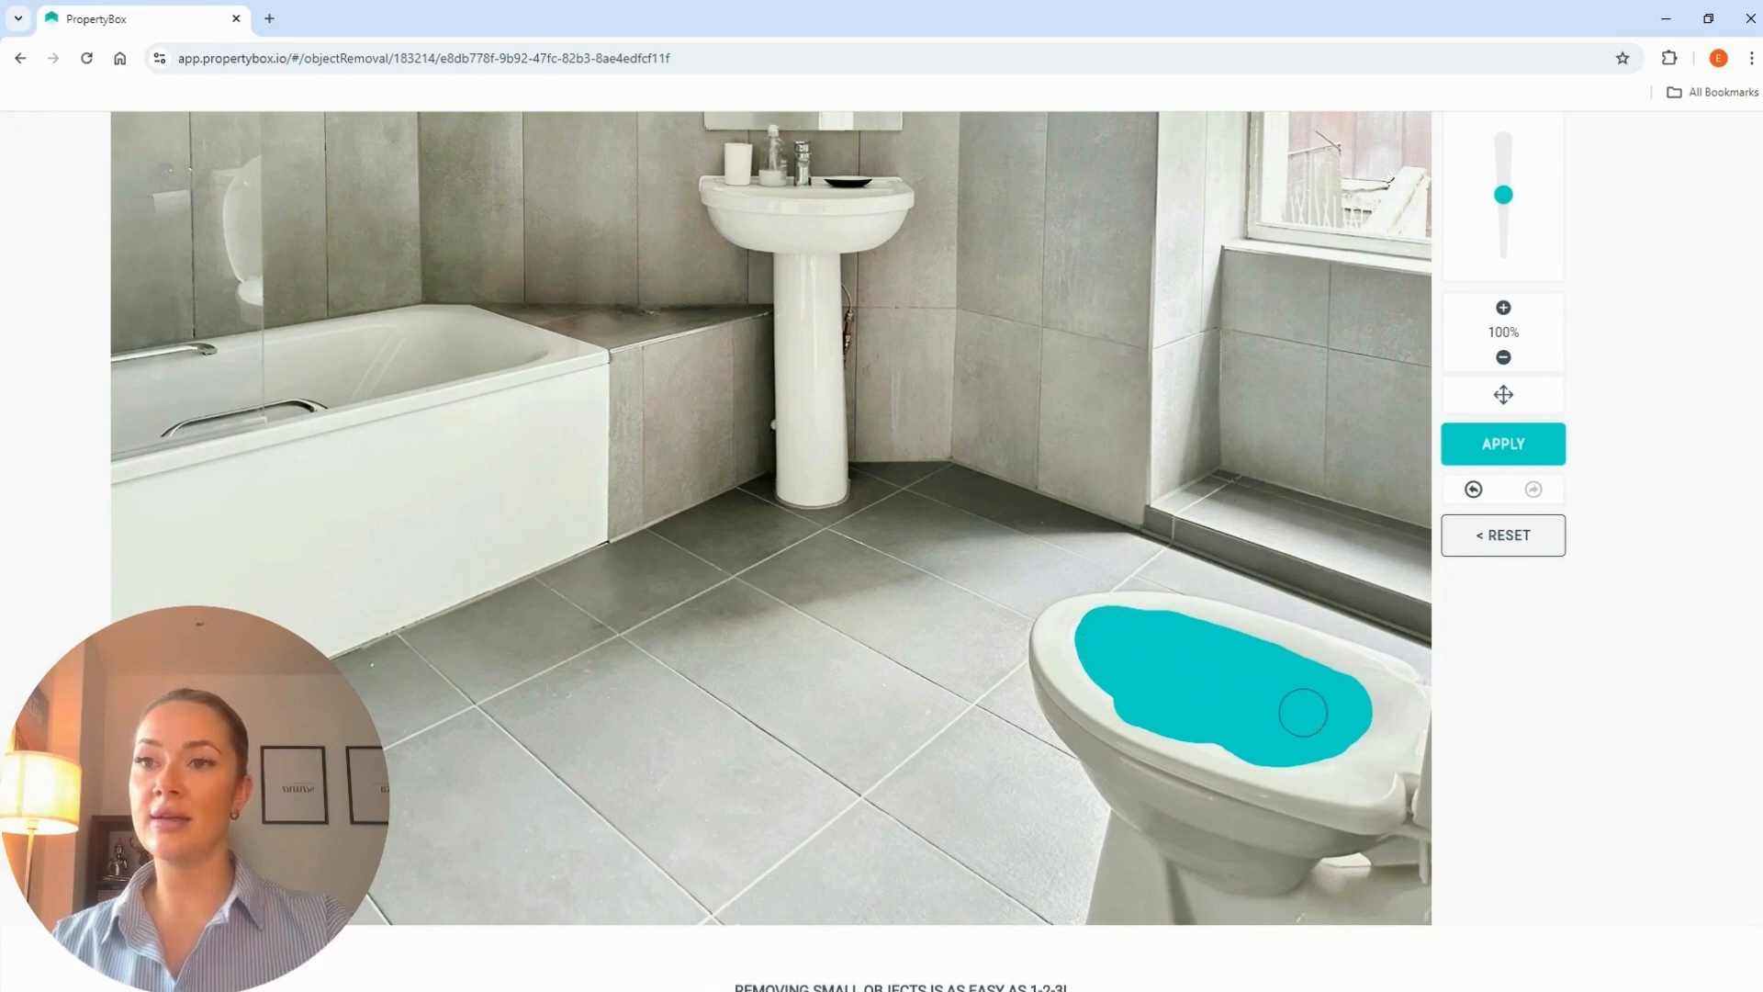
{"action": "left_click", "coordinate": [1485, 439]}
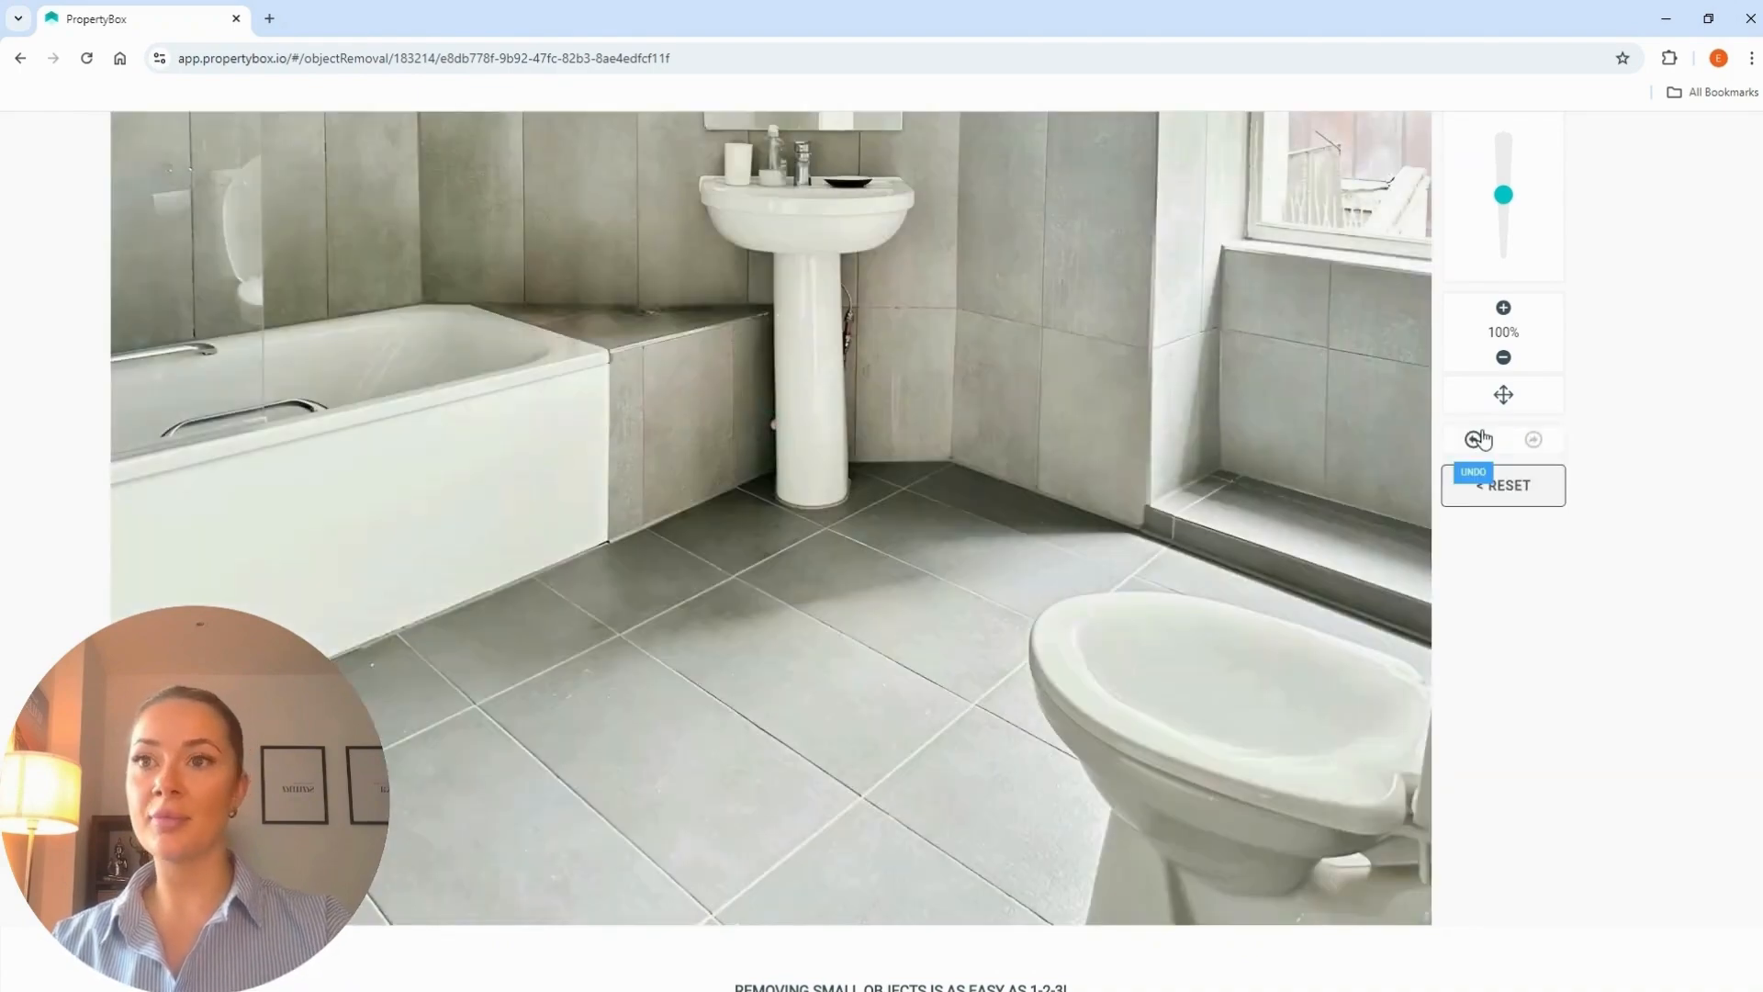
Finish the object removal, accept the important notice and save the changes over the original bathroom photo.
{"action": "scroll", "coordinate": [1748, 339], "scroll_direction": "up", "scroll_amount": 3}
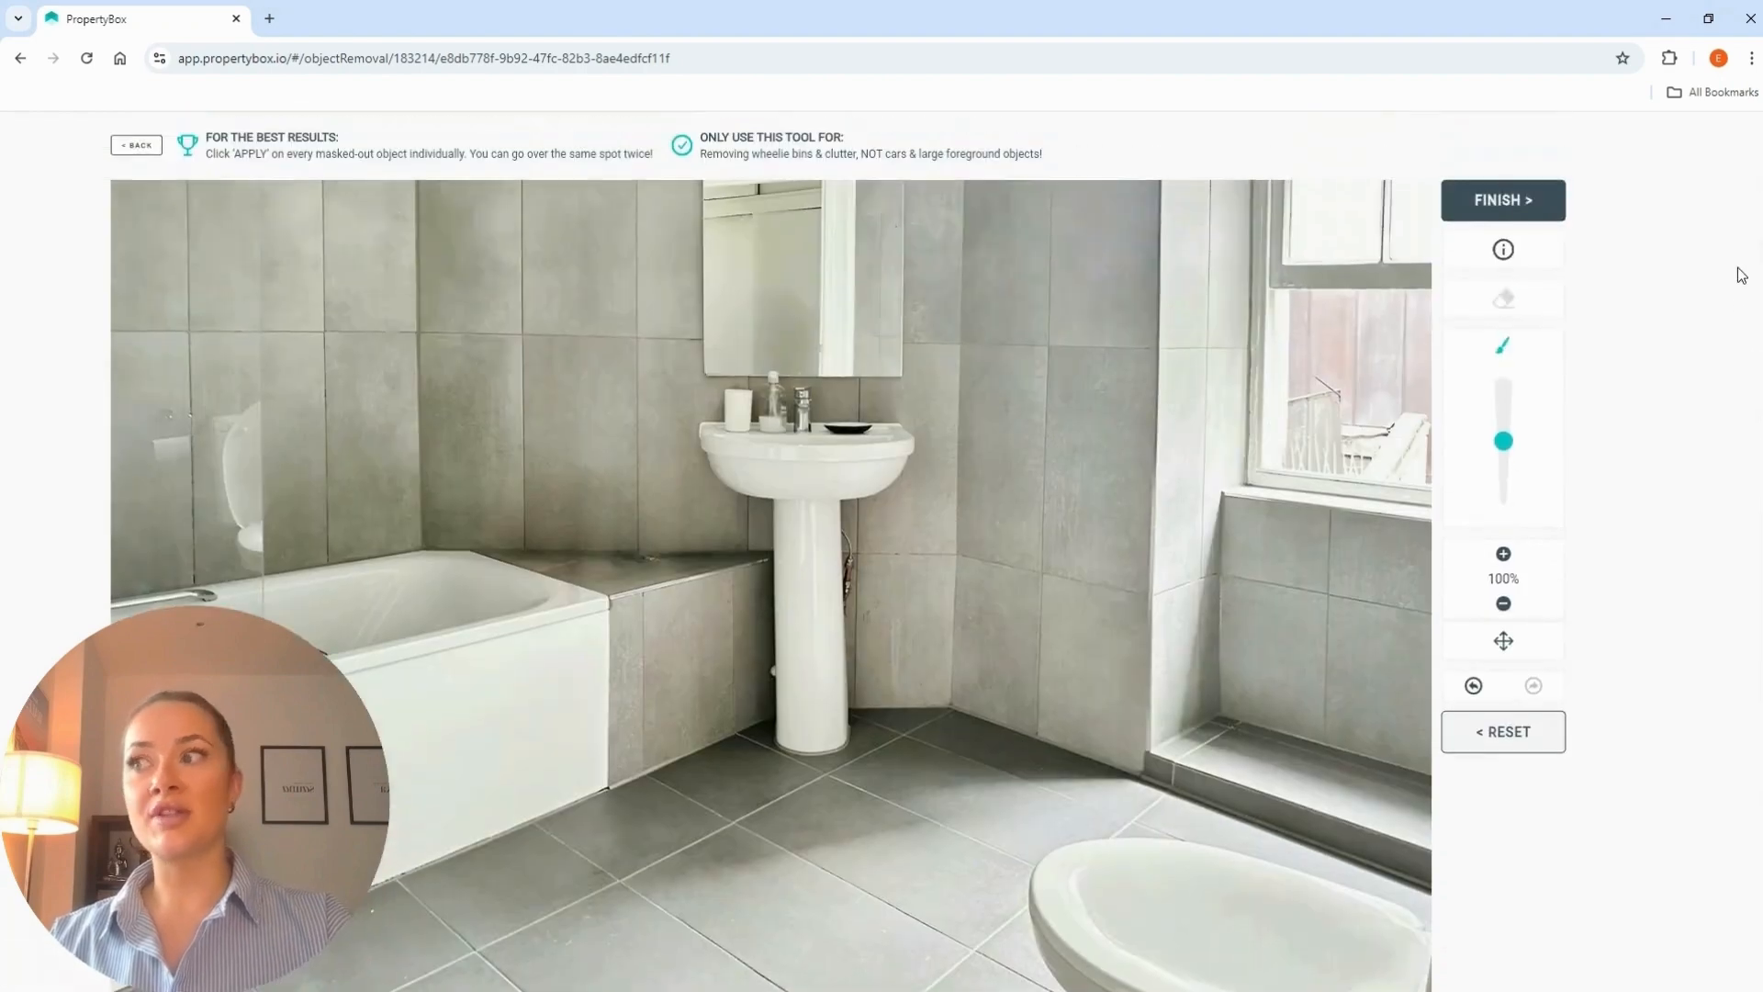
{"action": "scroll", "coordinate": [1742, 275], "scroll_direction": "down", "scroll_amount": 1}
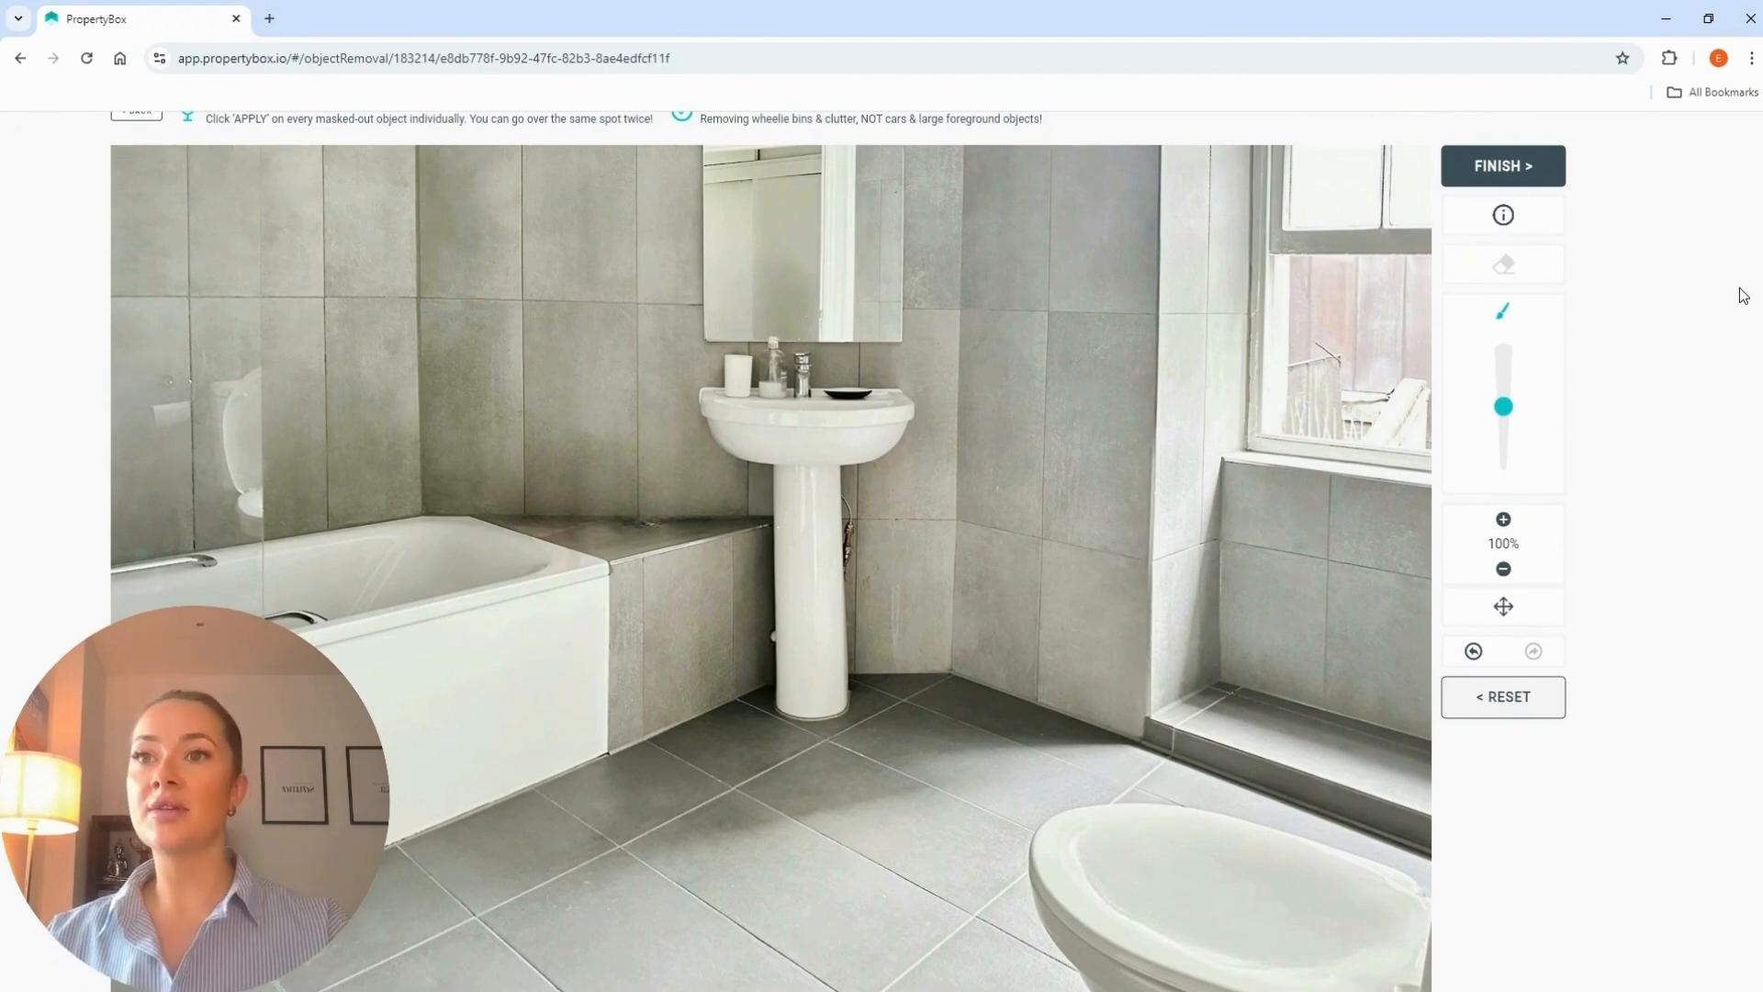
{"action": "scroll", "coordinate": [1756, 305], "scroll_direction": "up", "scroll_amount": 2}
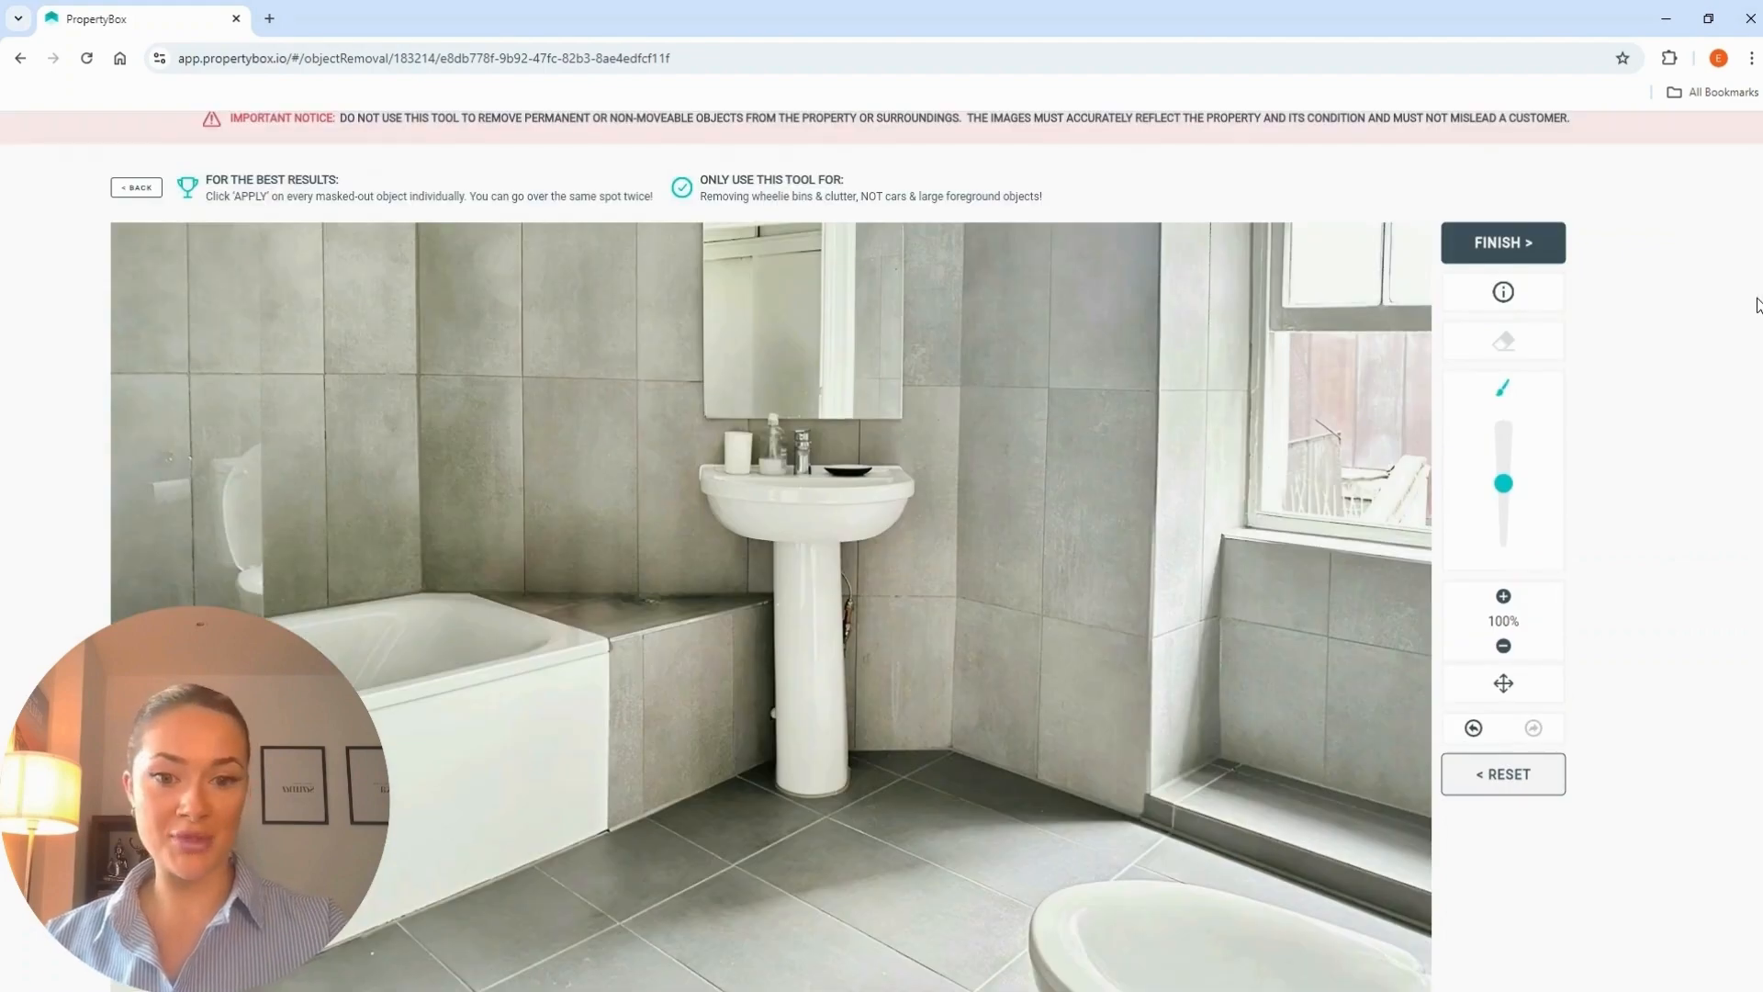
{"action": "scroll", "coordinate": [1756, 365], "scroll_direction": "down", "scroll_amount": 2}
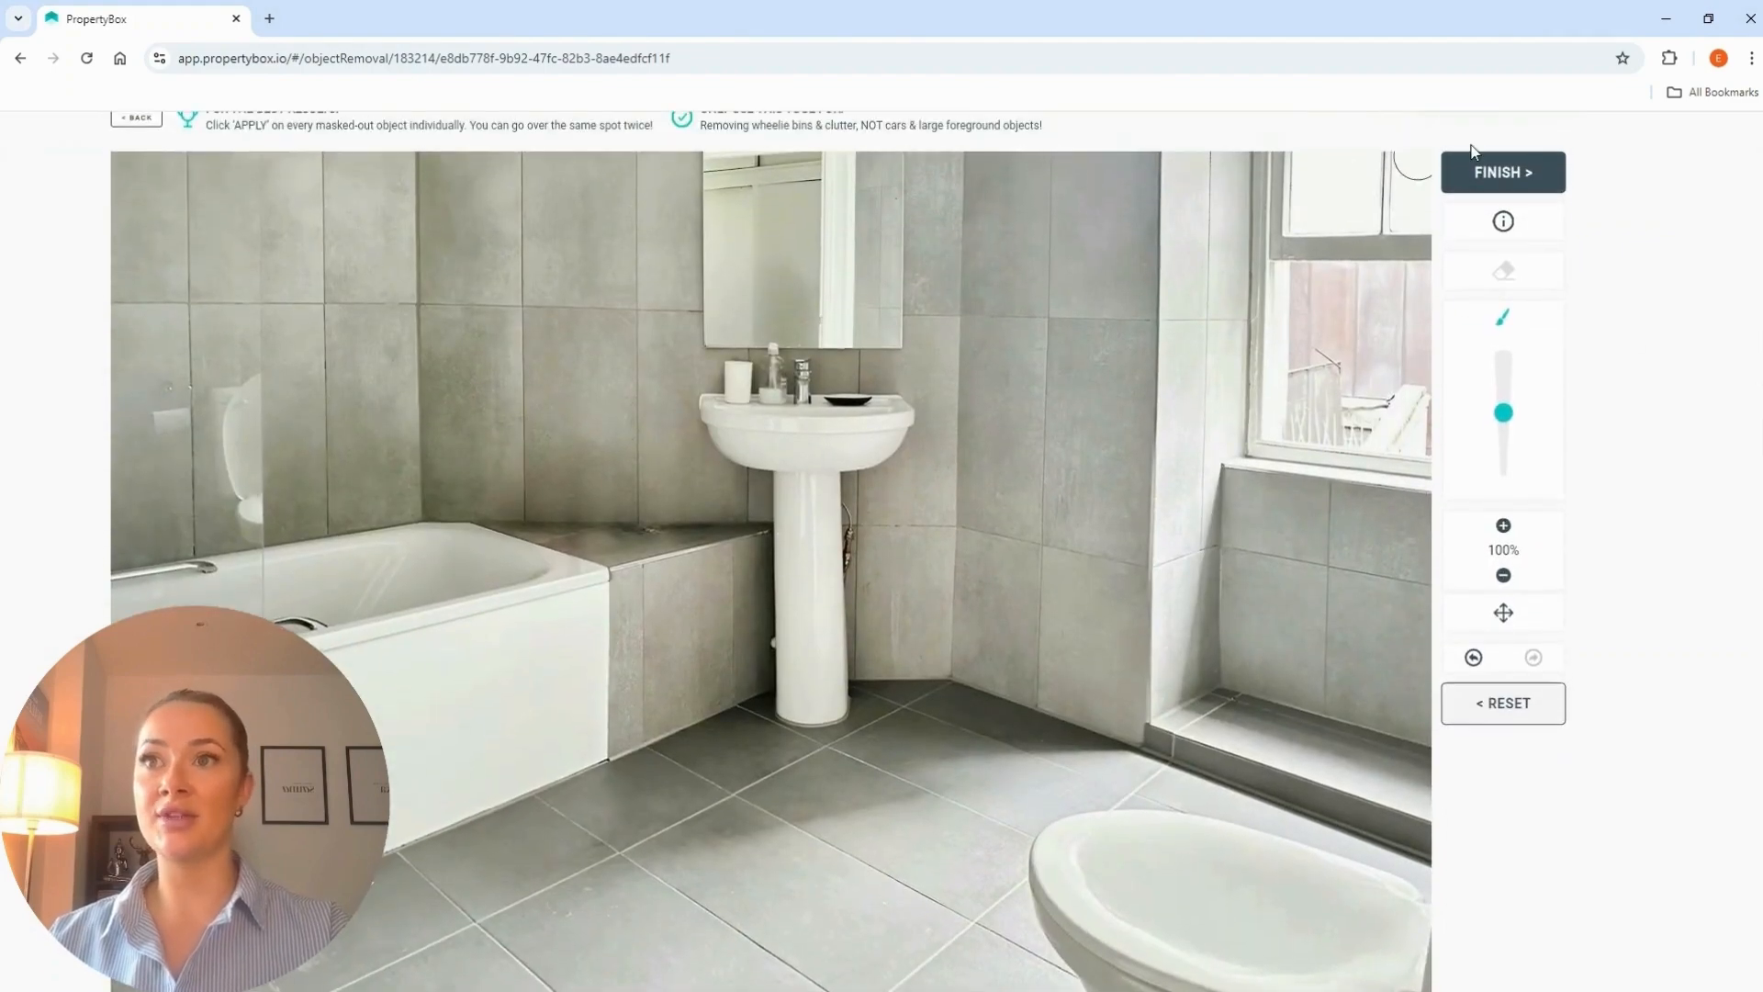
{"action": "left_click", "coordinate": [1481, 172]}
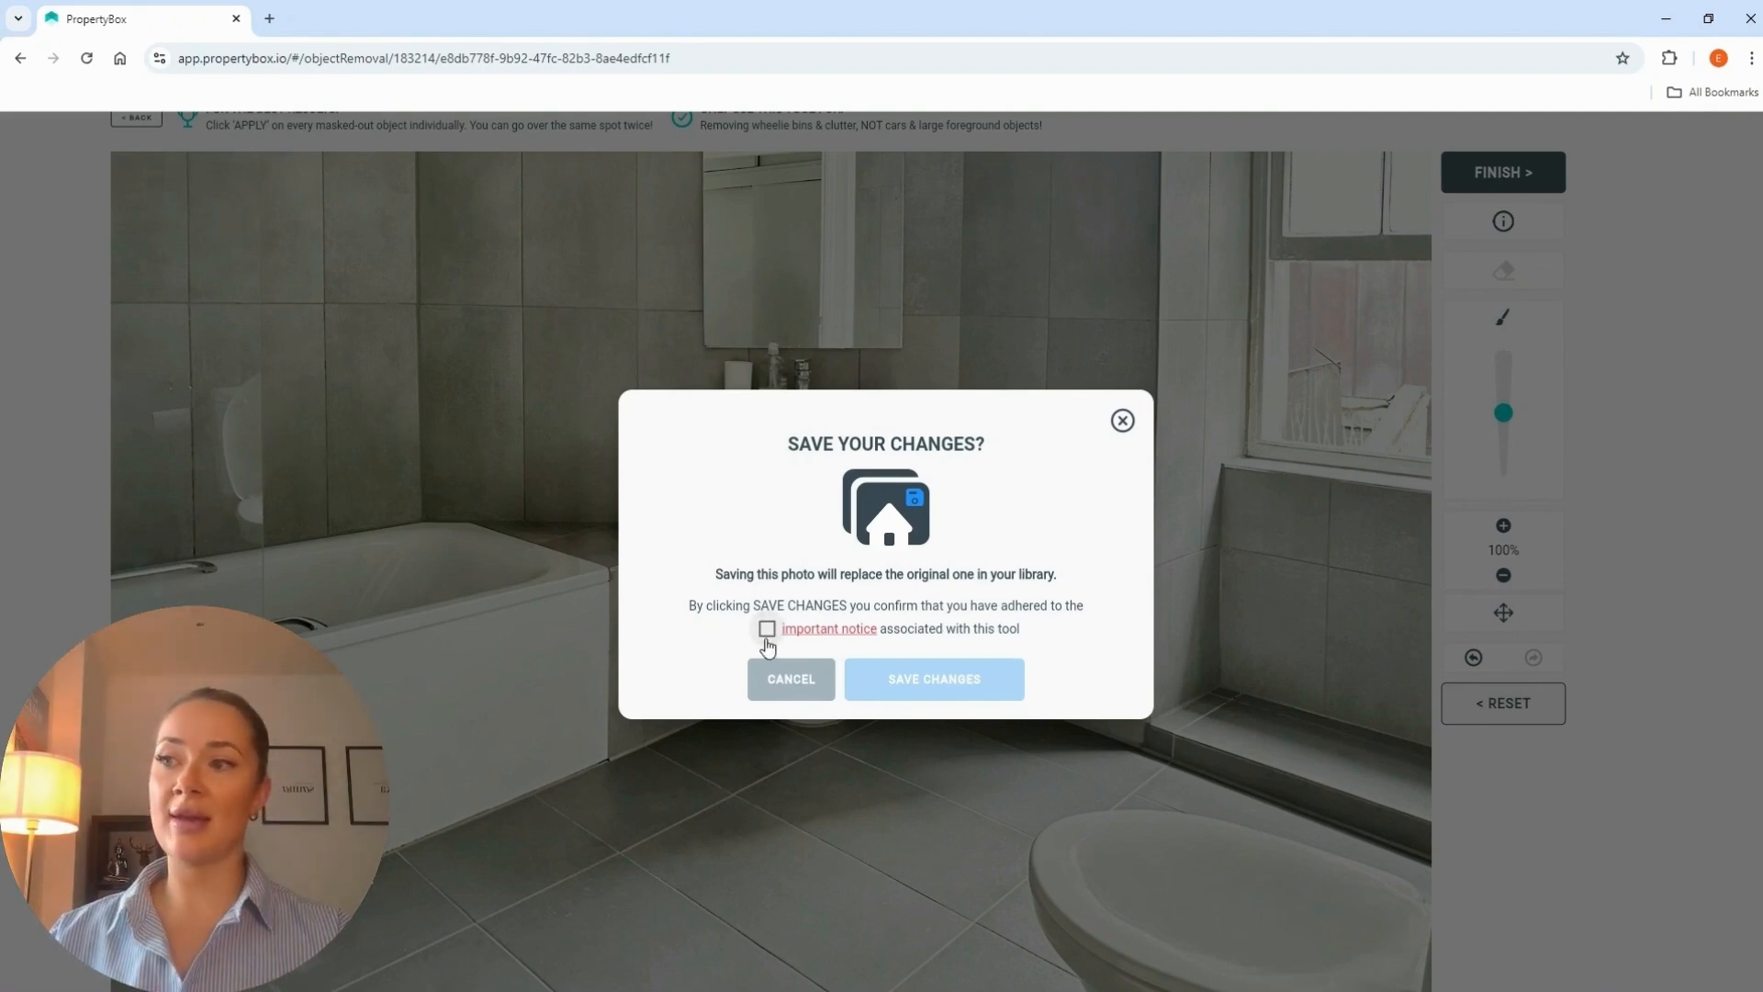
{"action": "left_click", "coordinate": [767, 629]}
{"action": "left_click", "coordinate": [955, 683]}
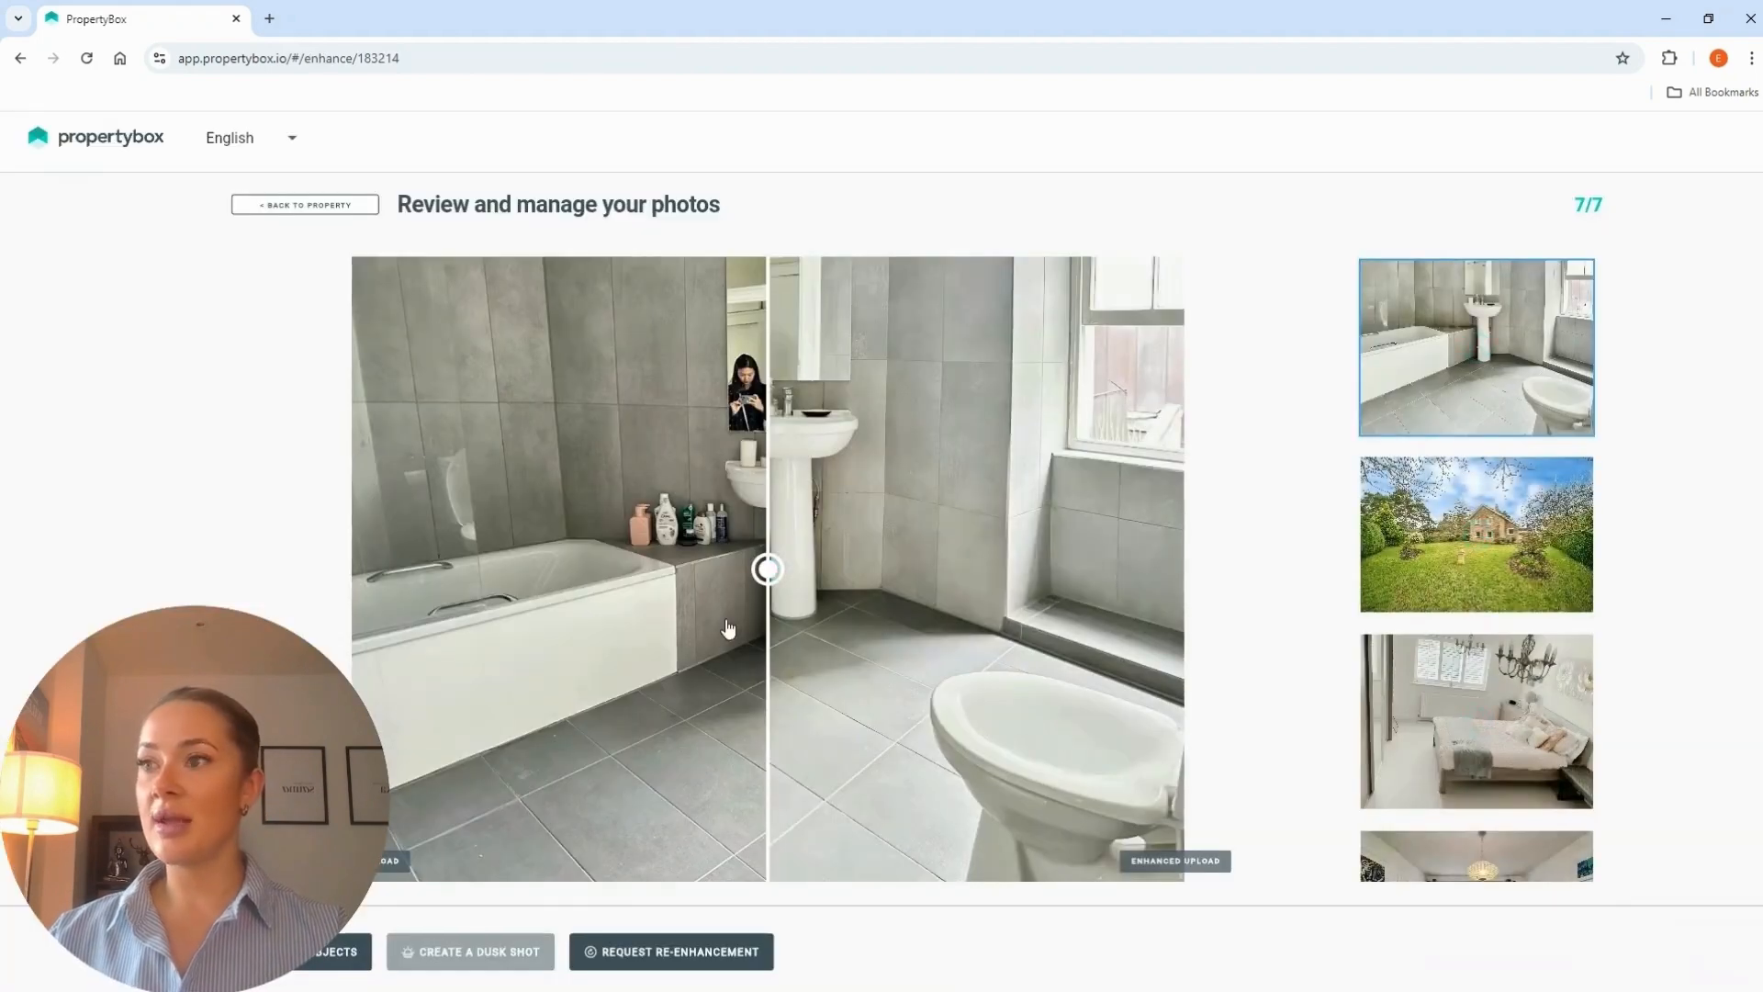
Compare the original and enhanced versions of the bathroom photo and of the garden photo with the house.
{"action": "left_click_drag", "start_coordinate": [771, 570], "coordinate": [1122, 726]}
{"action": "key", "text": "Right"}
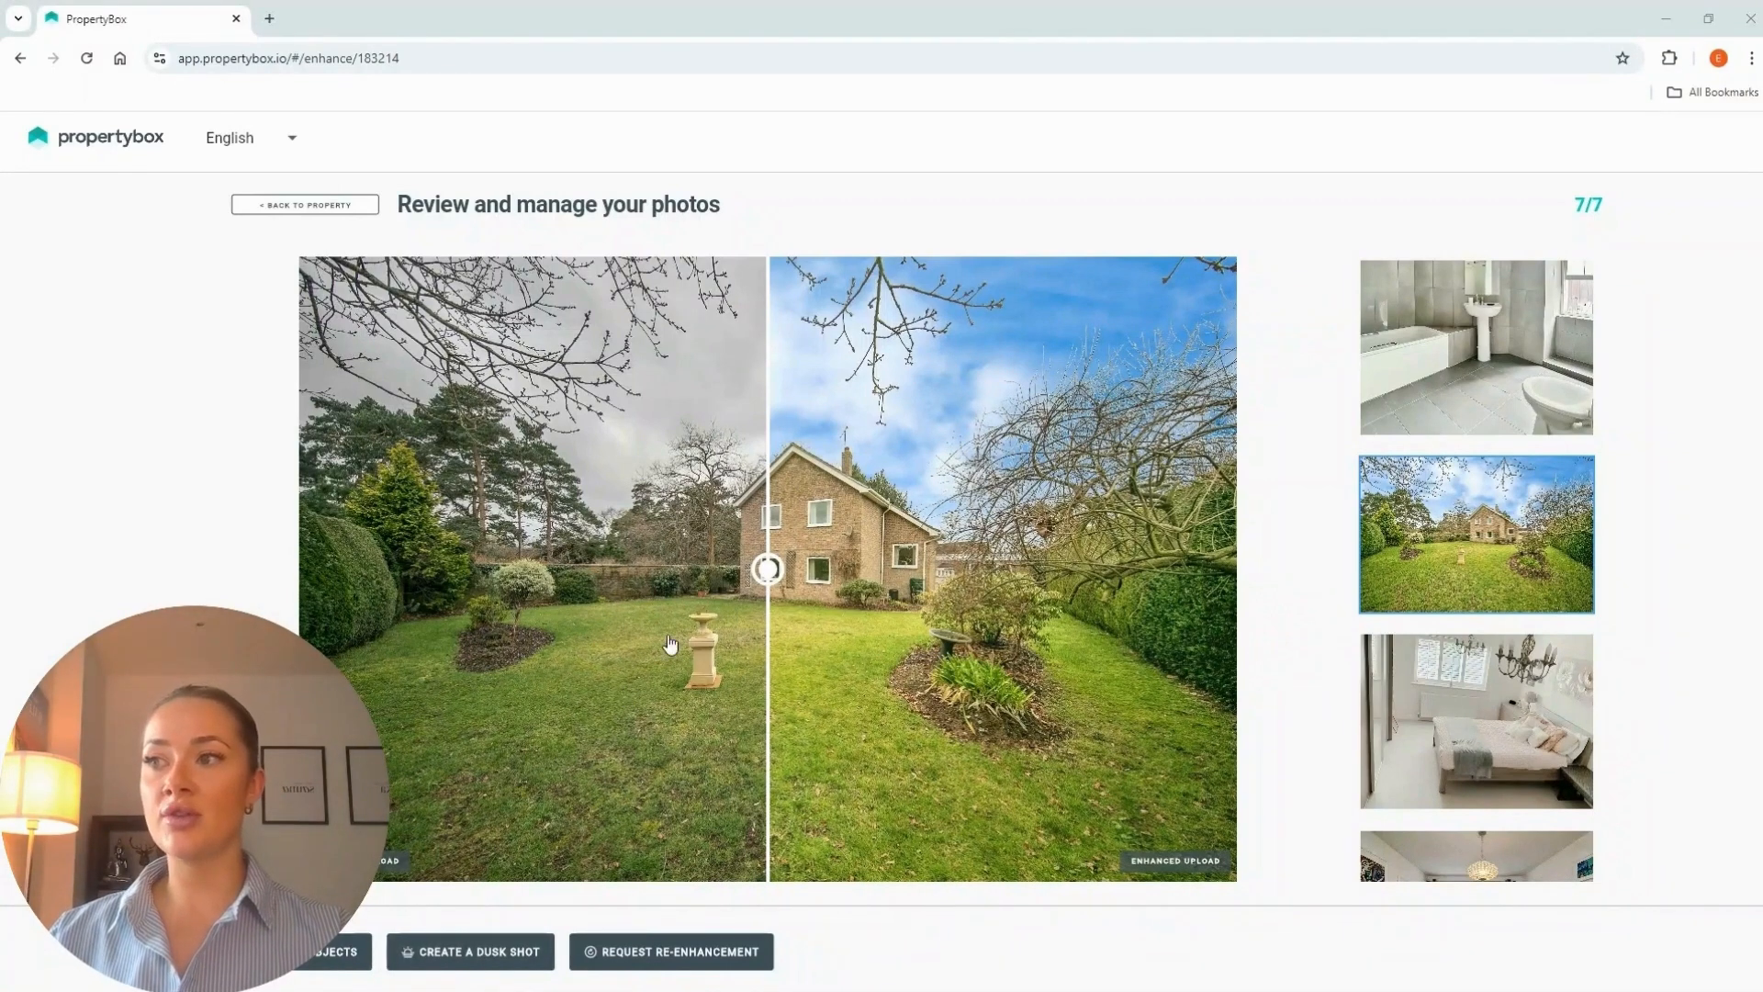
{"action": "left_click_drag", "start_coordinate": [762, 577], "coordinate": [521, 606]}
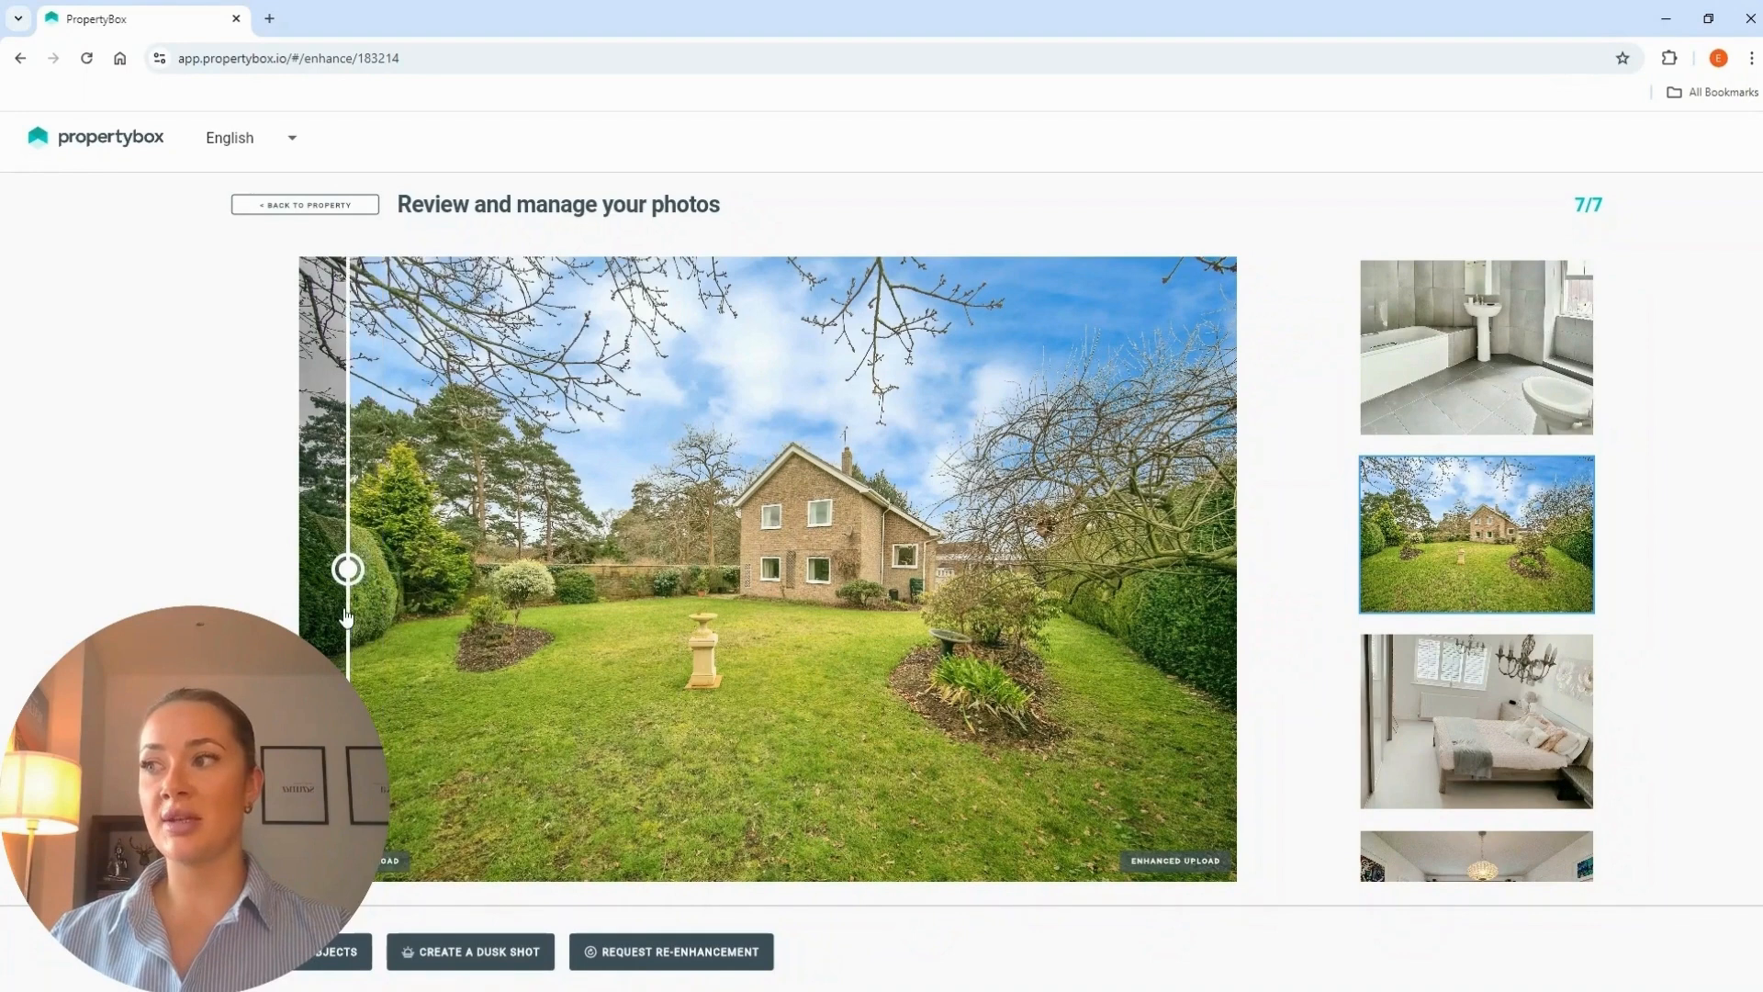
{"action": "left_click_drag", "start_coordinate": [384, 620], "coordinate": [327, 657]}
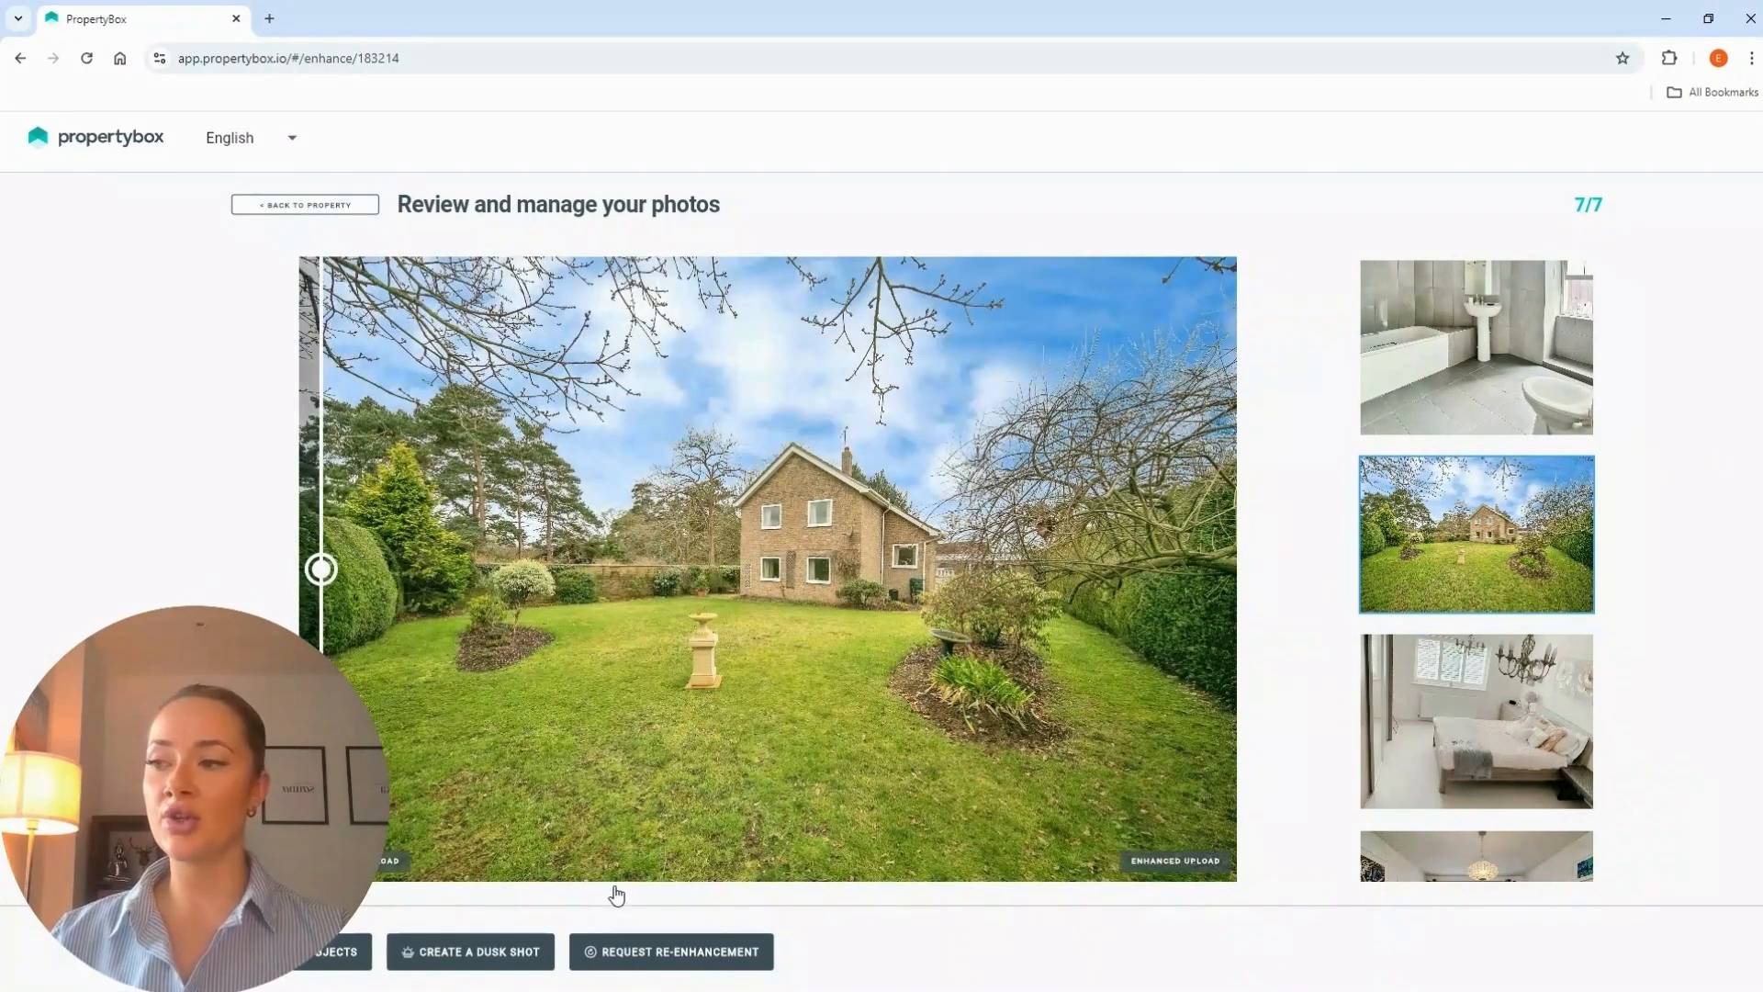
Create a dusk shot of the garden photo and try skies 1 and 2 on it.
{"action": "left_click", "coordinate": [425, 957]}
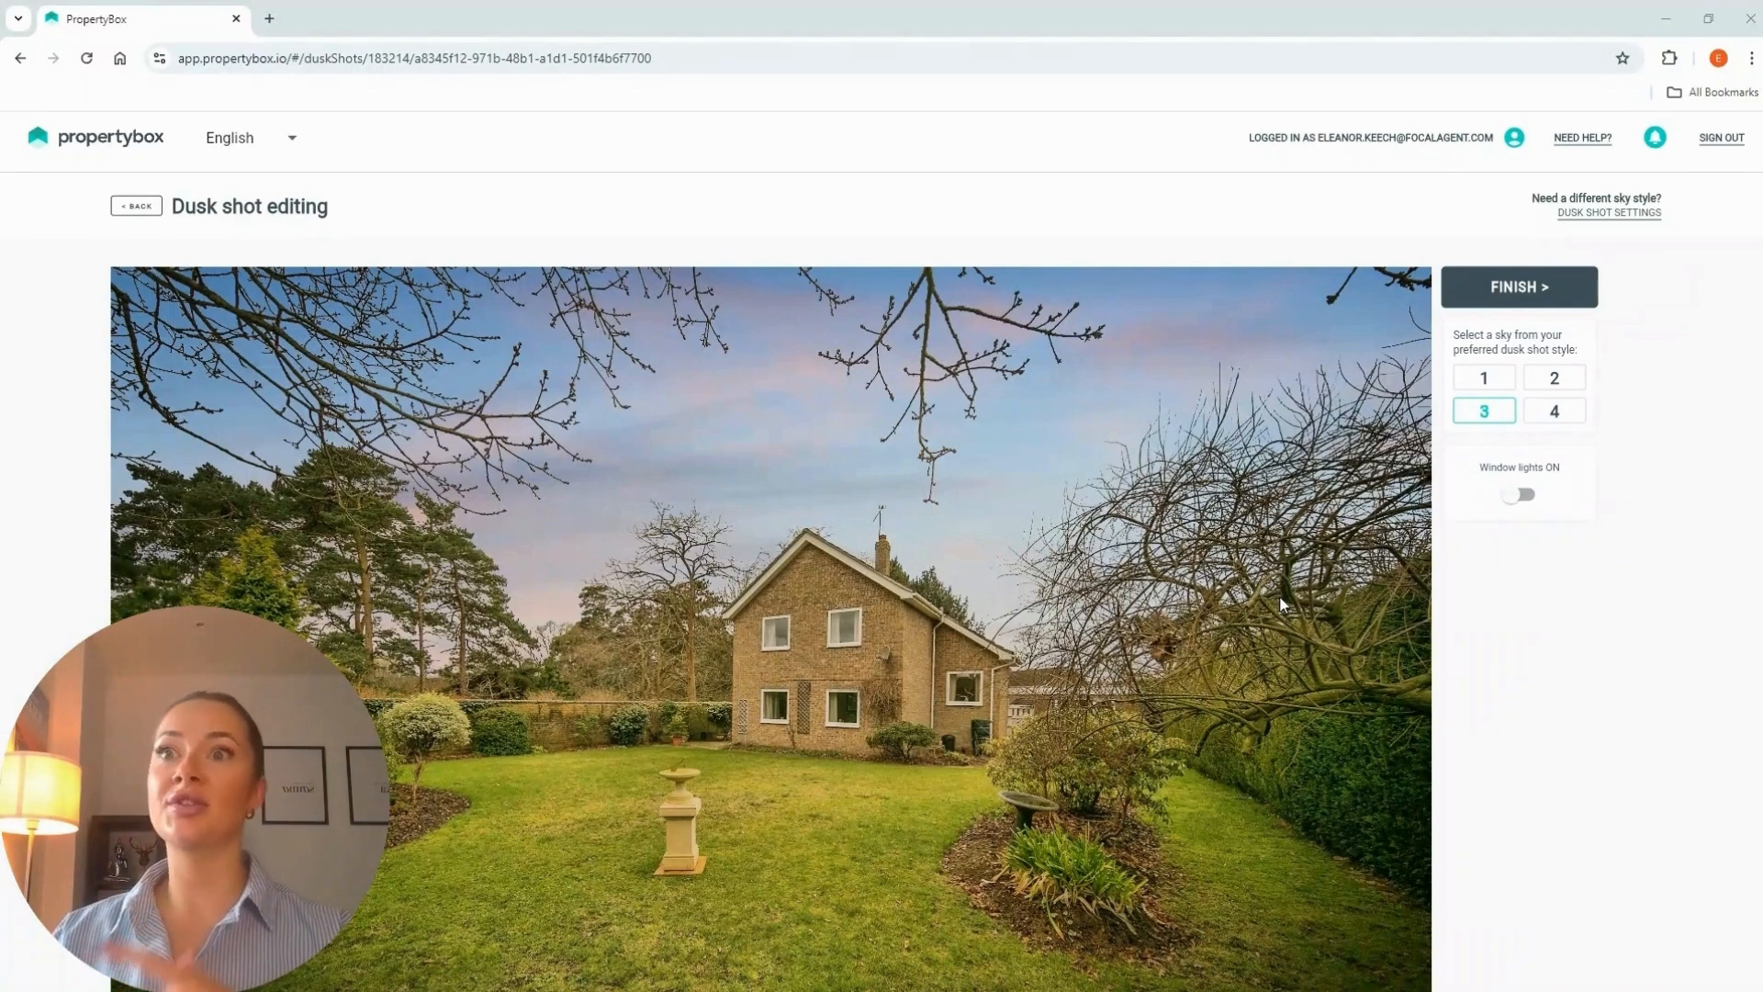
{"action": "left_click", "coordinate": [1476, 386]}
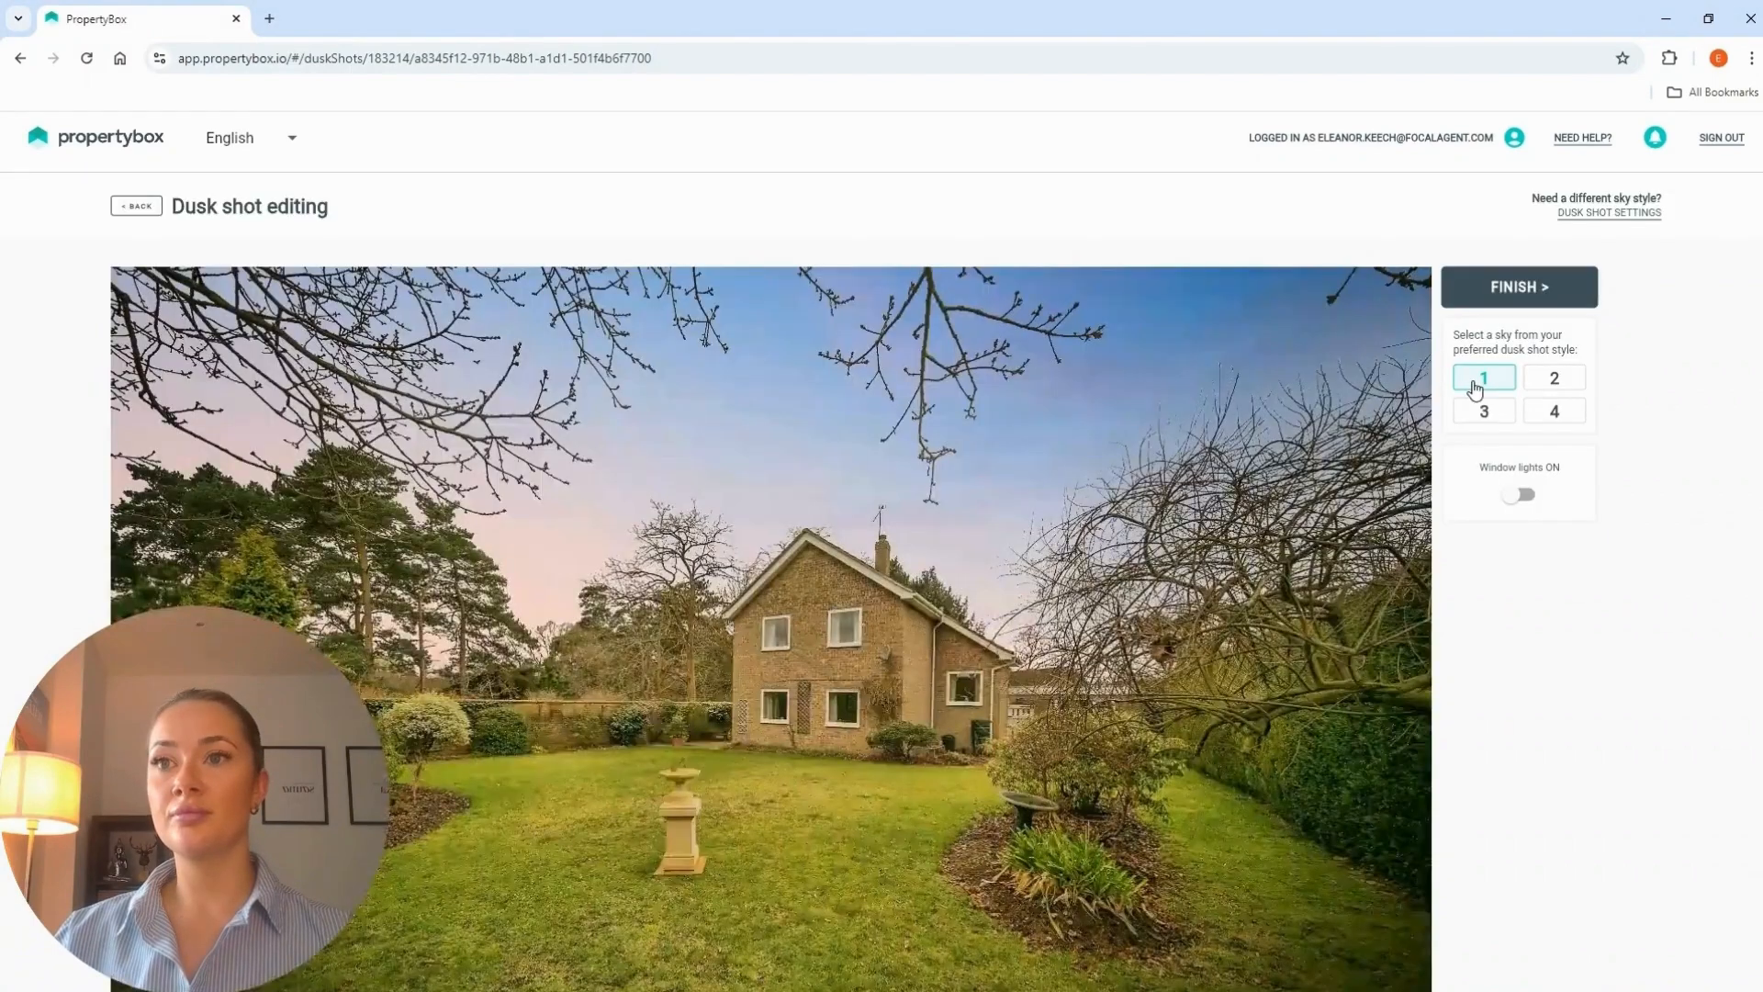
{"action": "left_click", "coordinate": [1554, 376]}
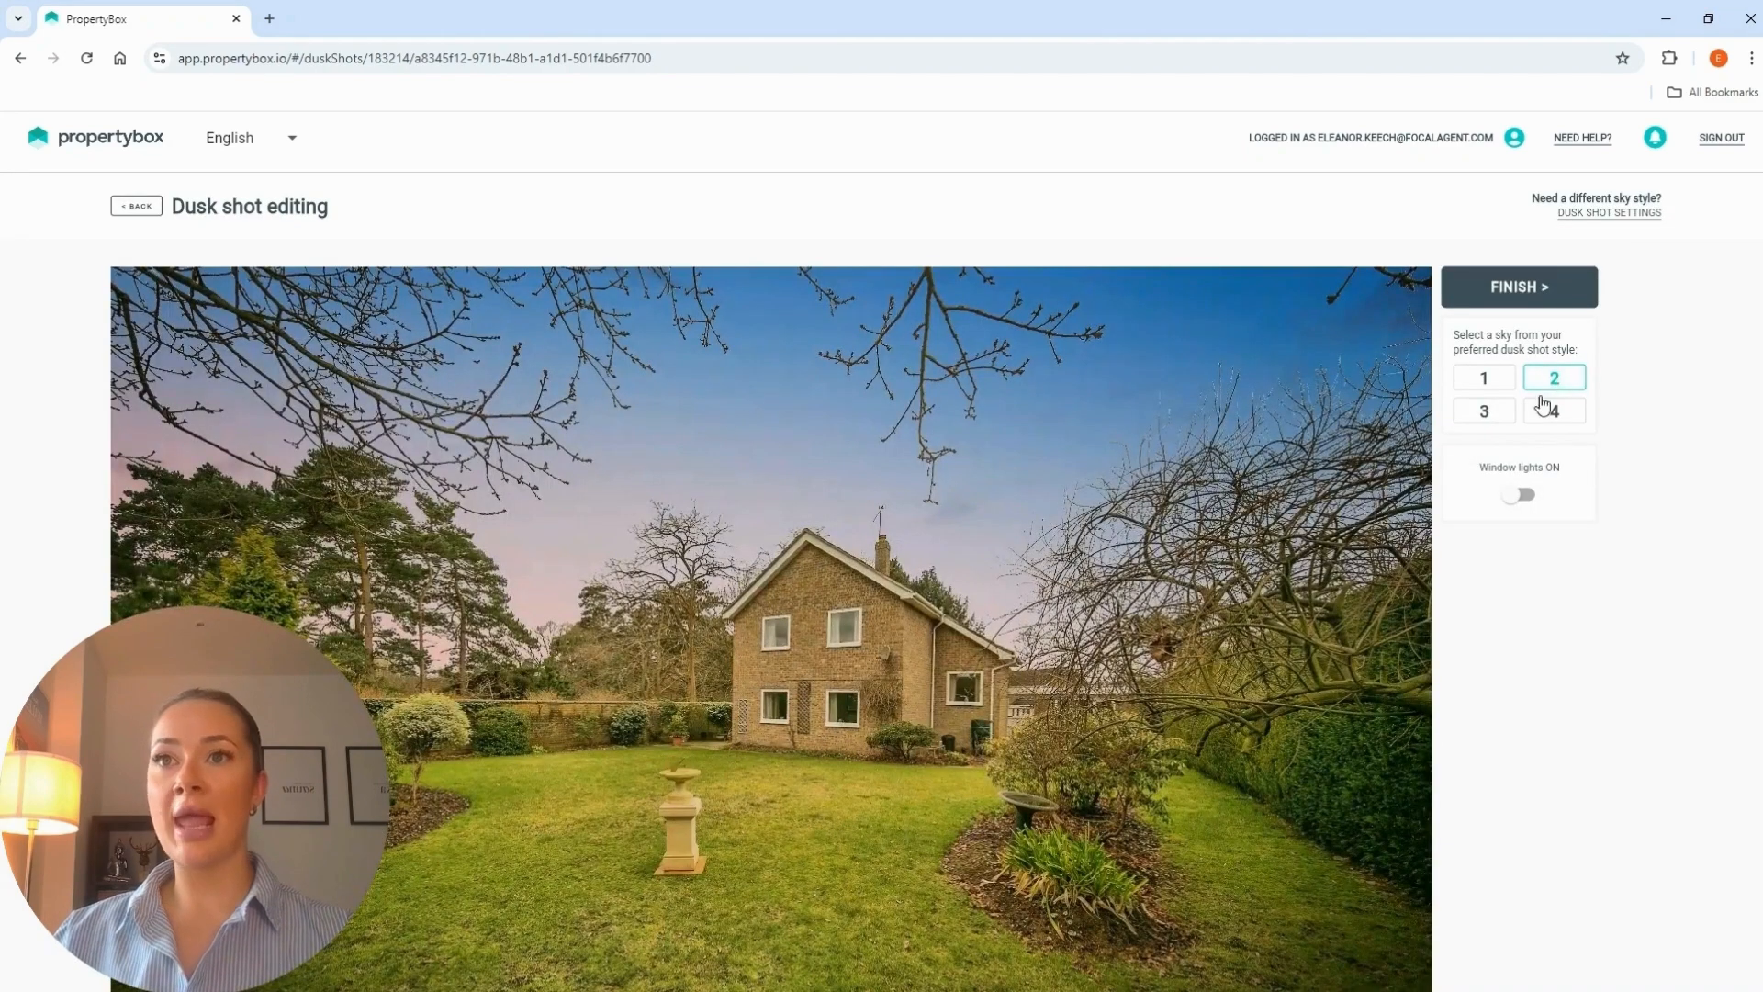
Preview the sky styles in the dusk shot settings and save style 6 as the preferred style.
{"action": "left_click", "coordinate": [1591, 214]}
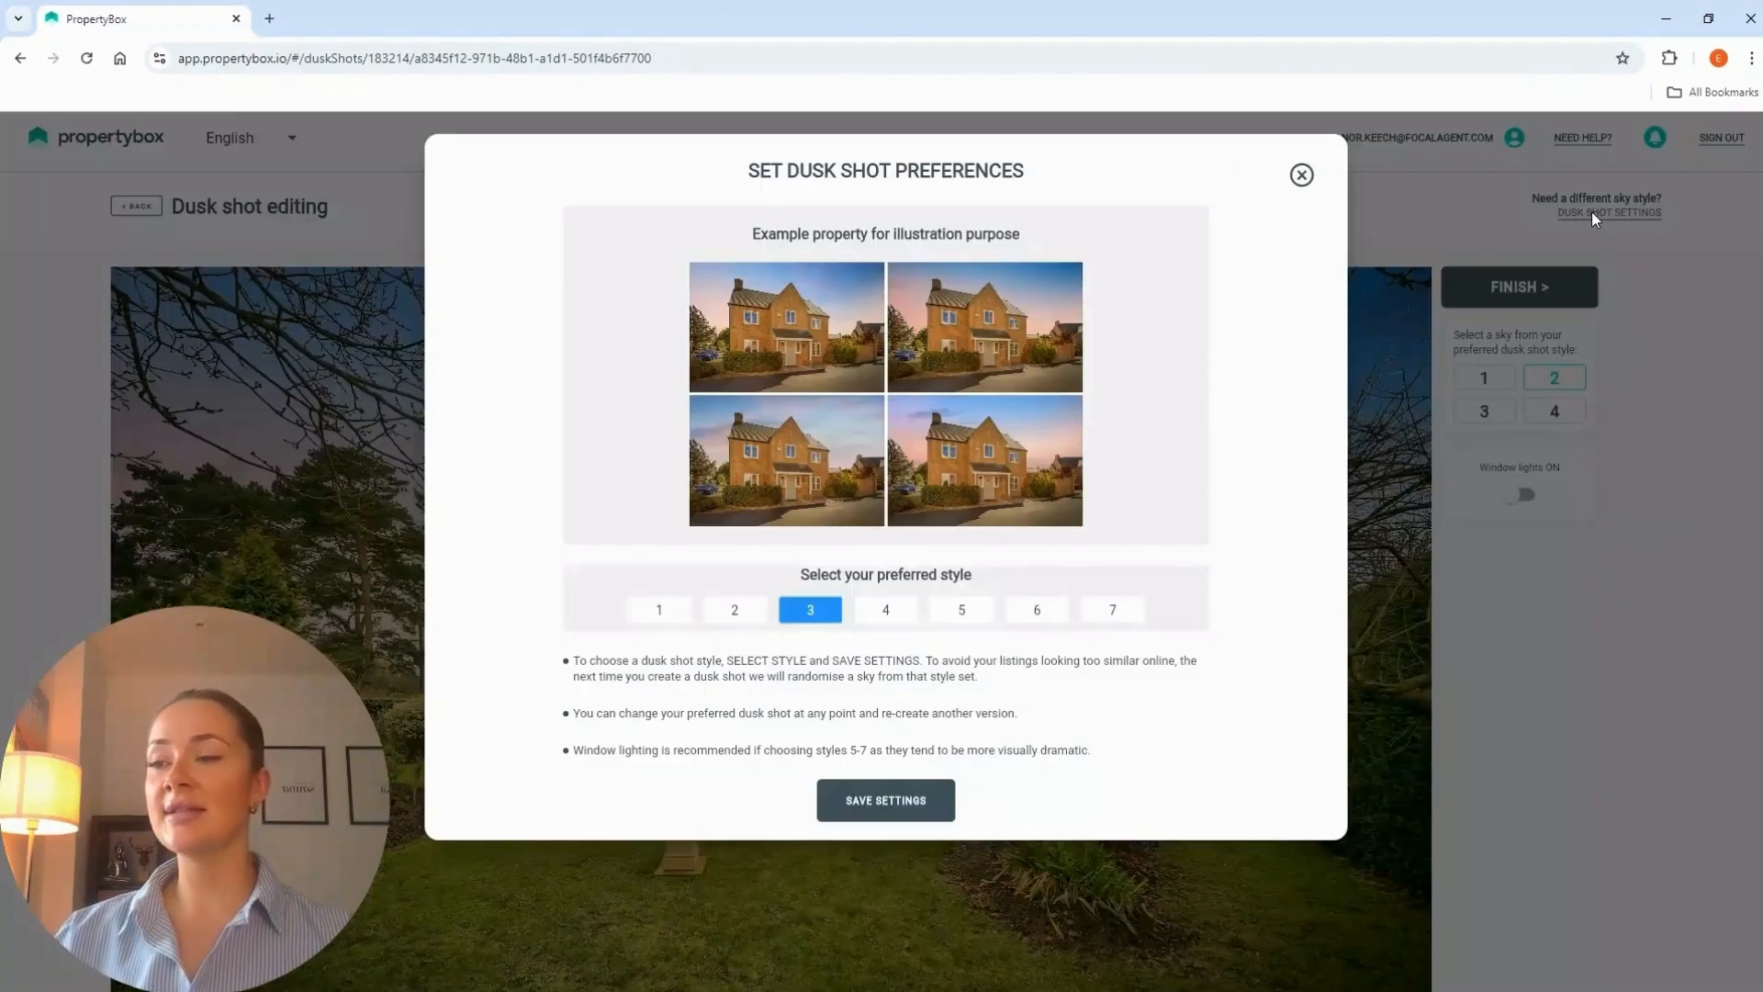
{"action": "left_click", "coordinate": [659, 617]}
{"action": "left_click", "coordinate": [748, 617]}
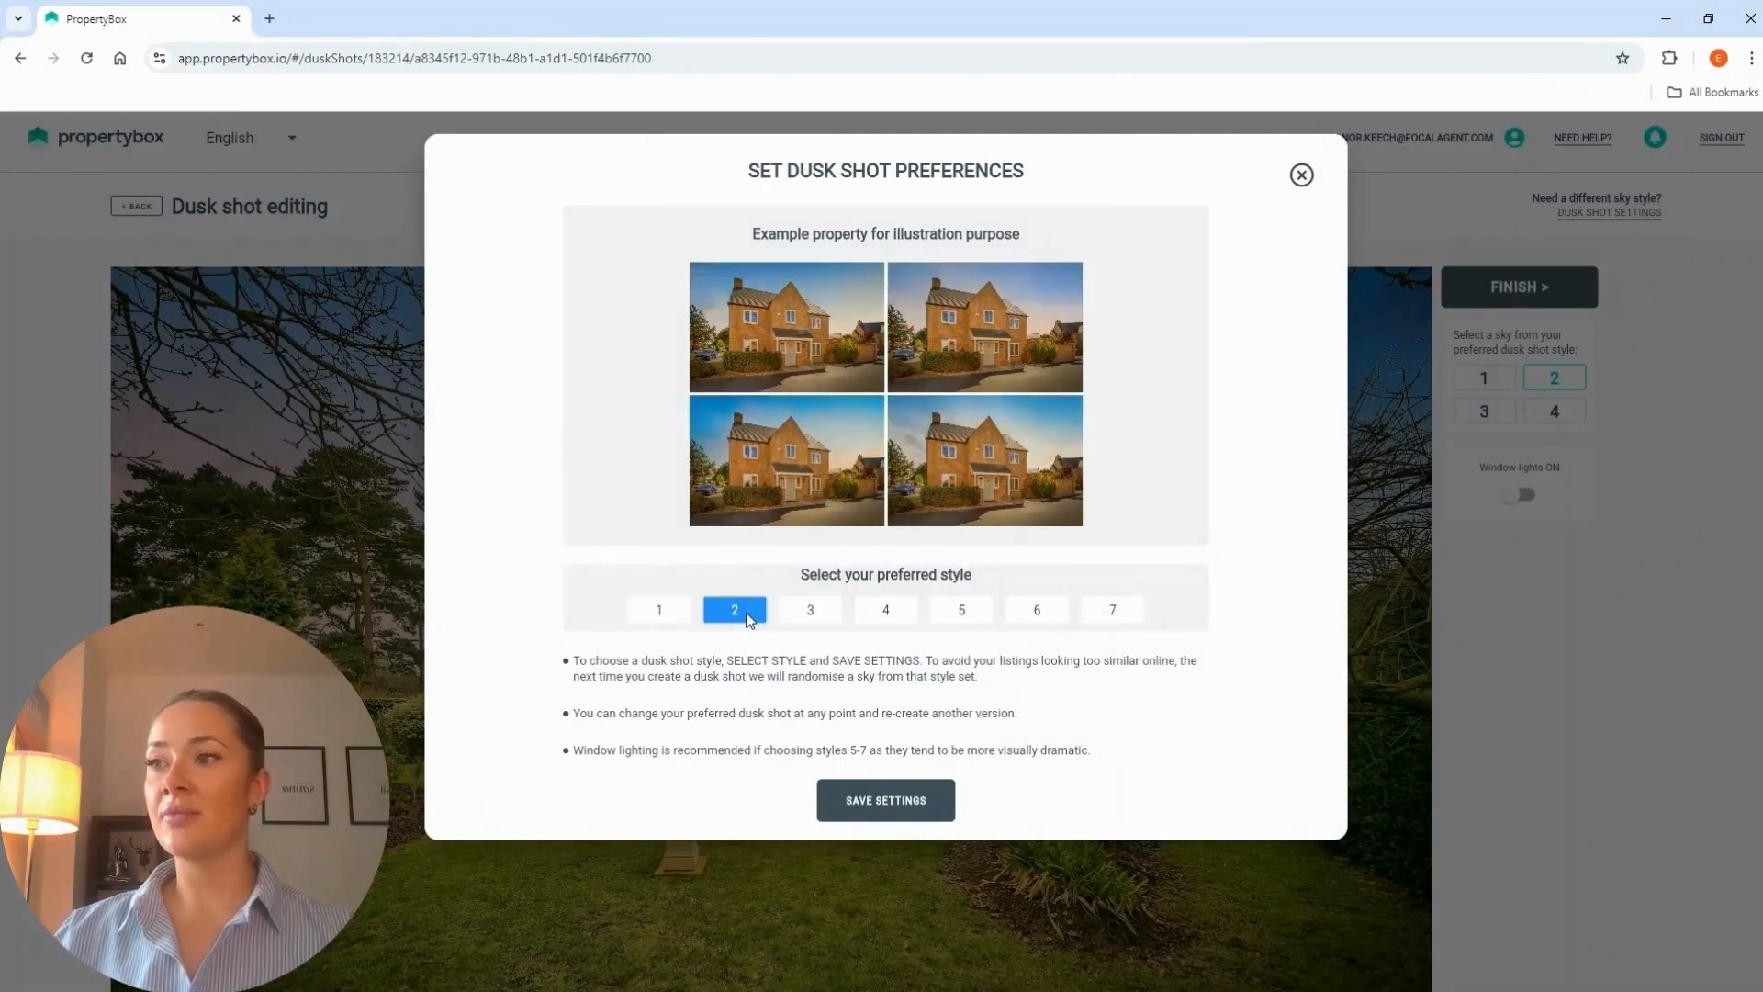
{"action": "left_click", "coordinate": [813, 611]}
{"action": "left_click", "coordinate": [892, 611]}
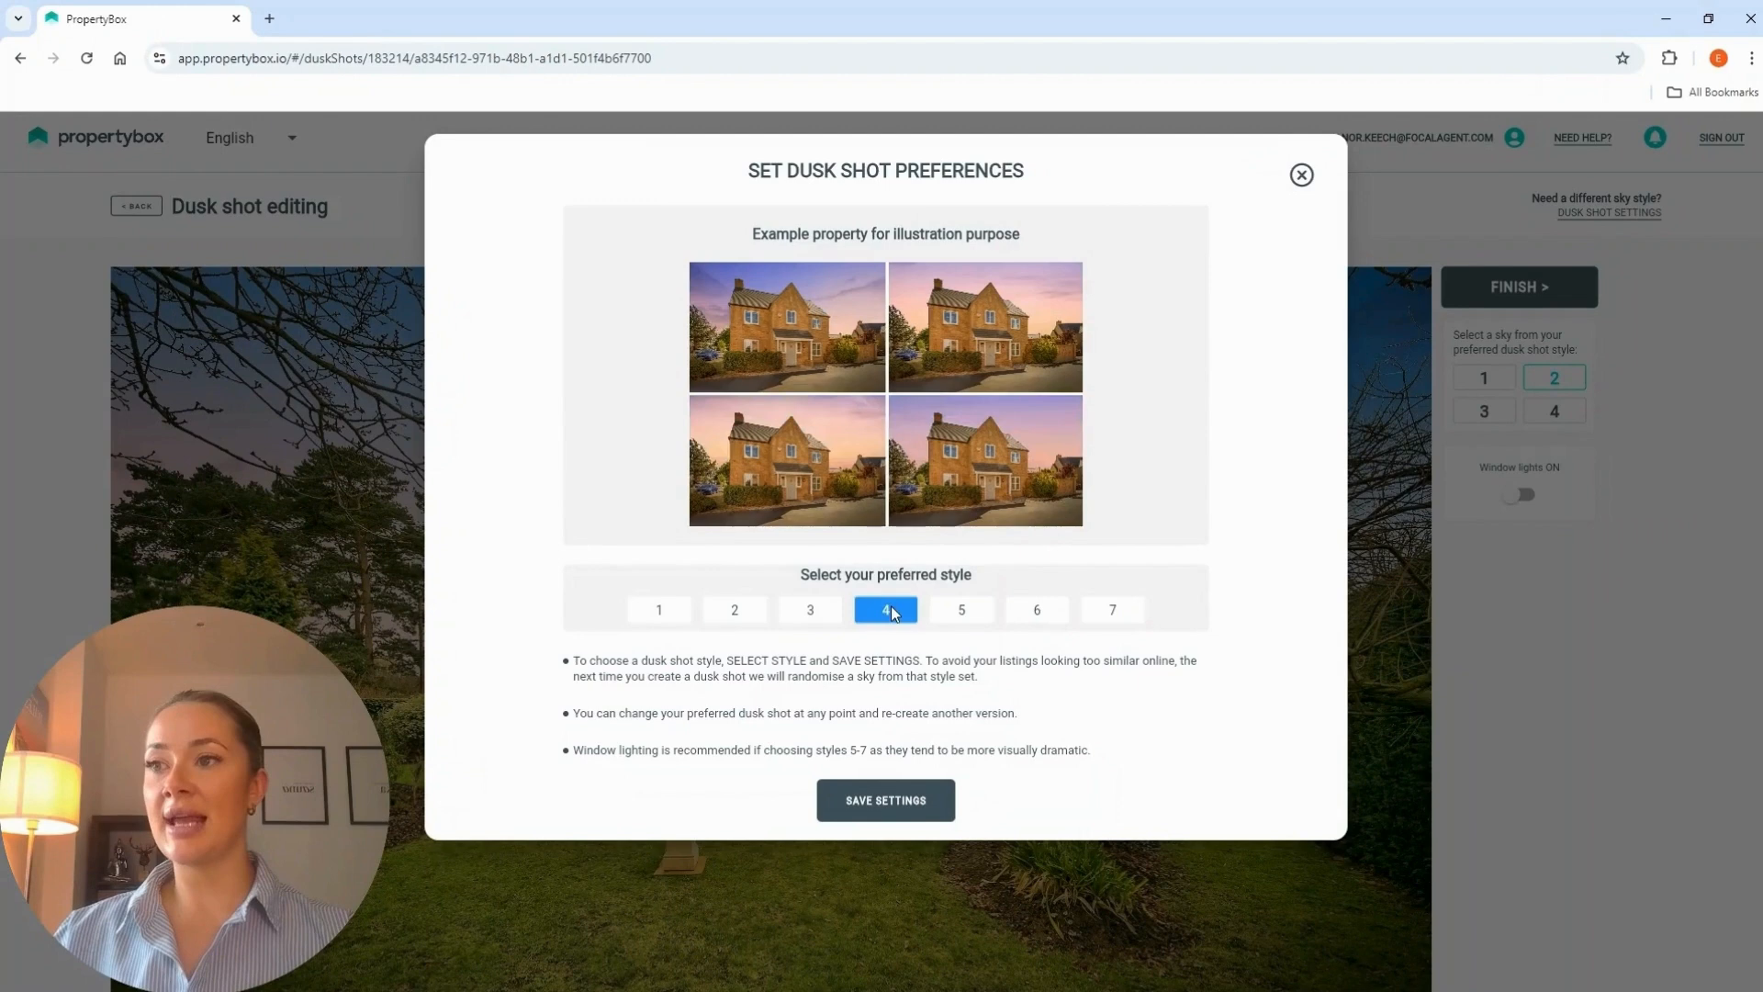
{"action": "left_click", "coordinate": [955, 613]}
{"action": "left_click", "coordinate": [1037, 612]}
{"action": "left_click", "coordinate": [1111, 613]}
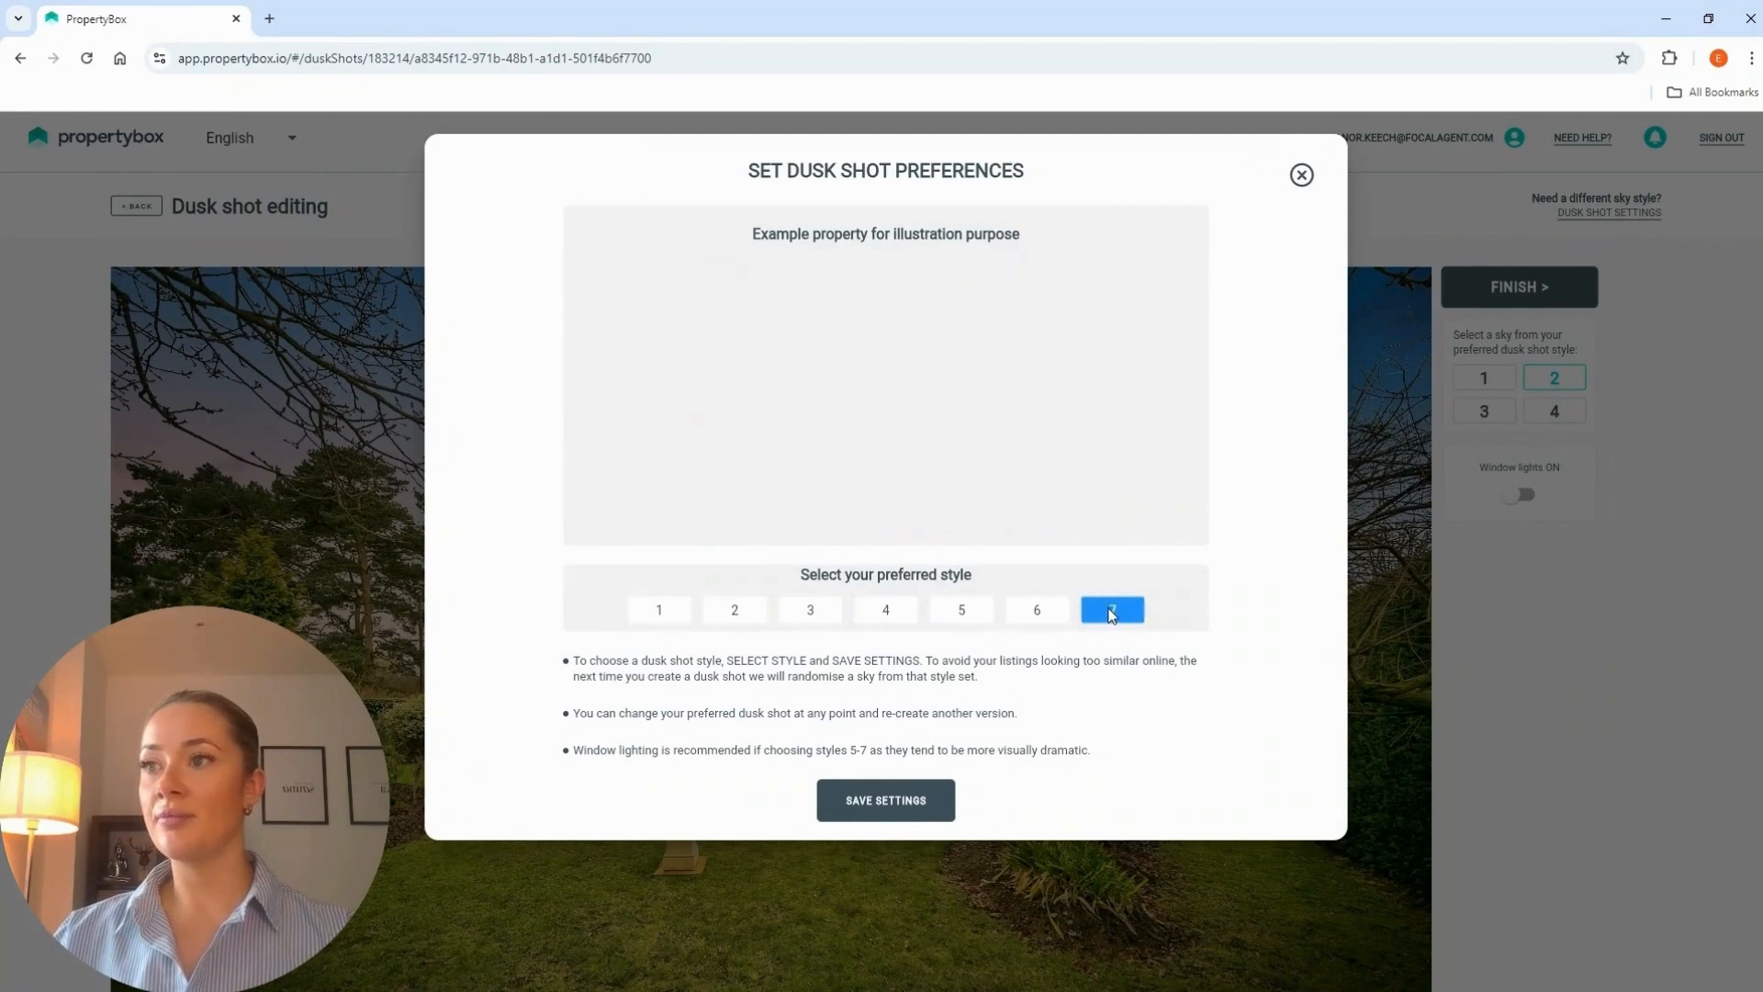
{"action": "left_click", "coordinate": [646, 619]}
{"action": "left_click", "coordinate": [1022, 615]}
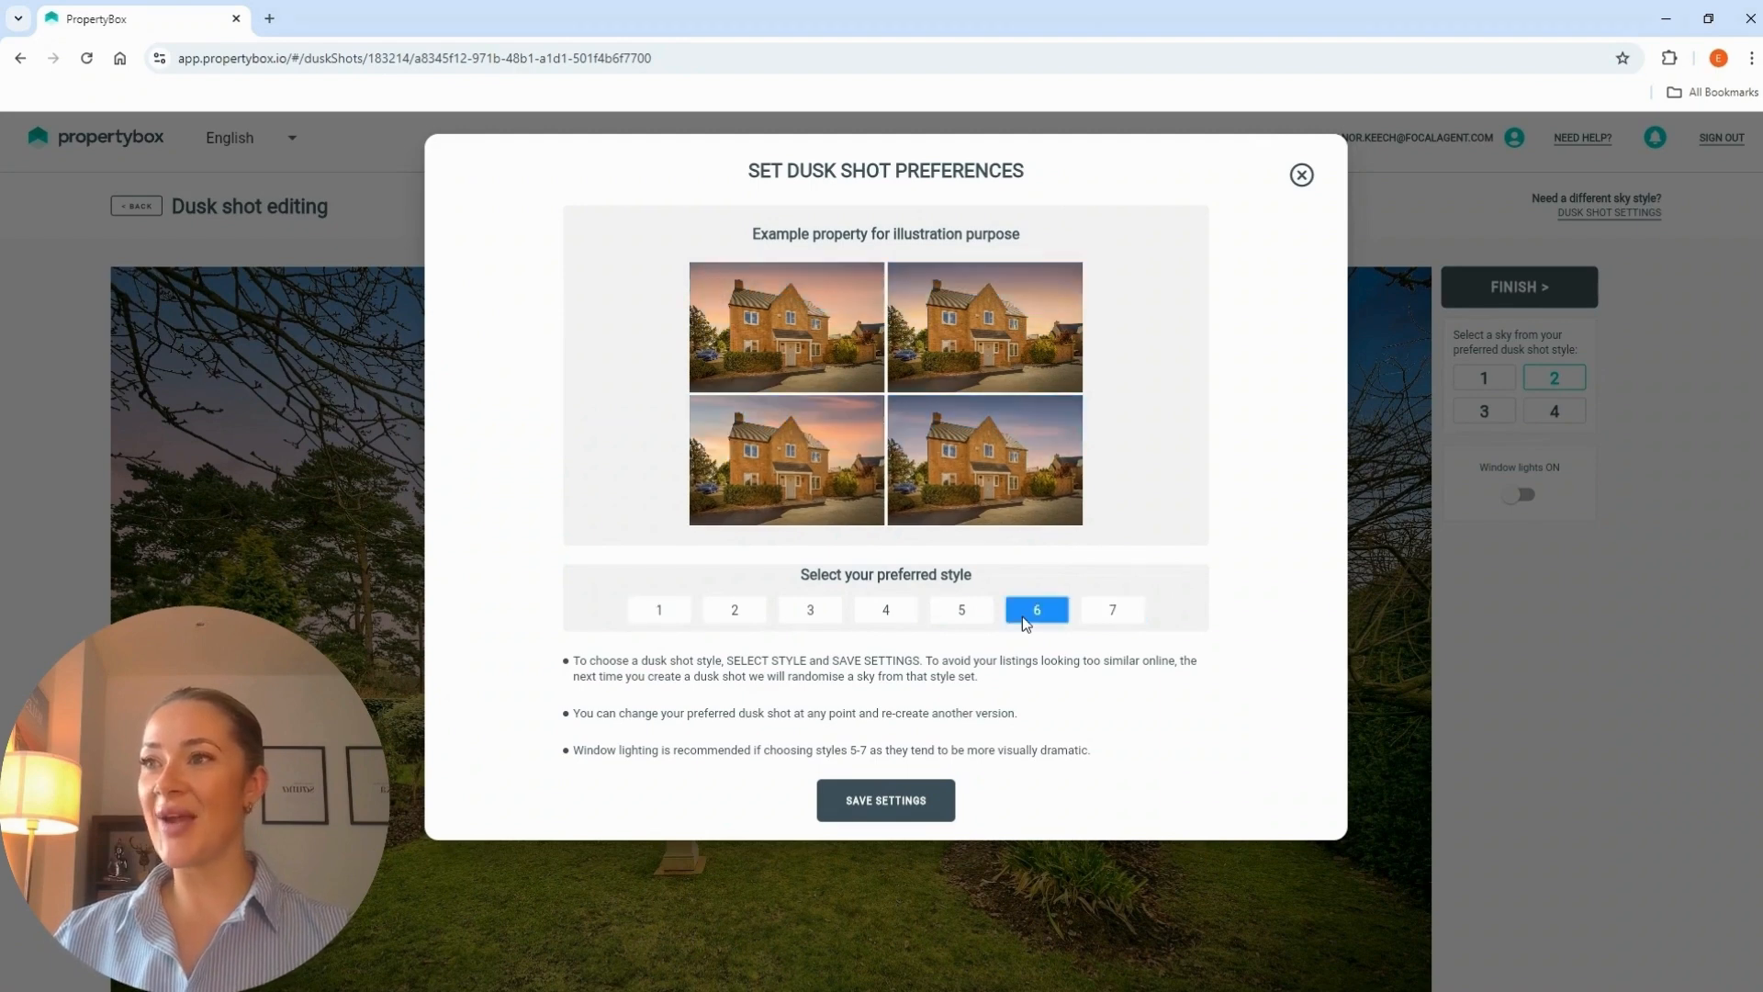
{"action": "left_click", "coordinate": [867, 806]}
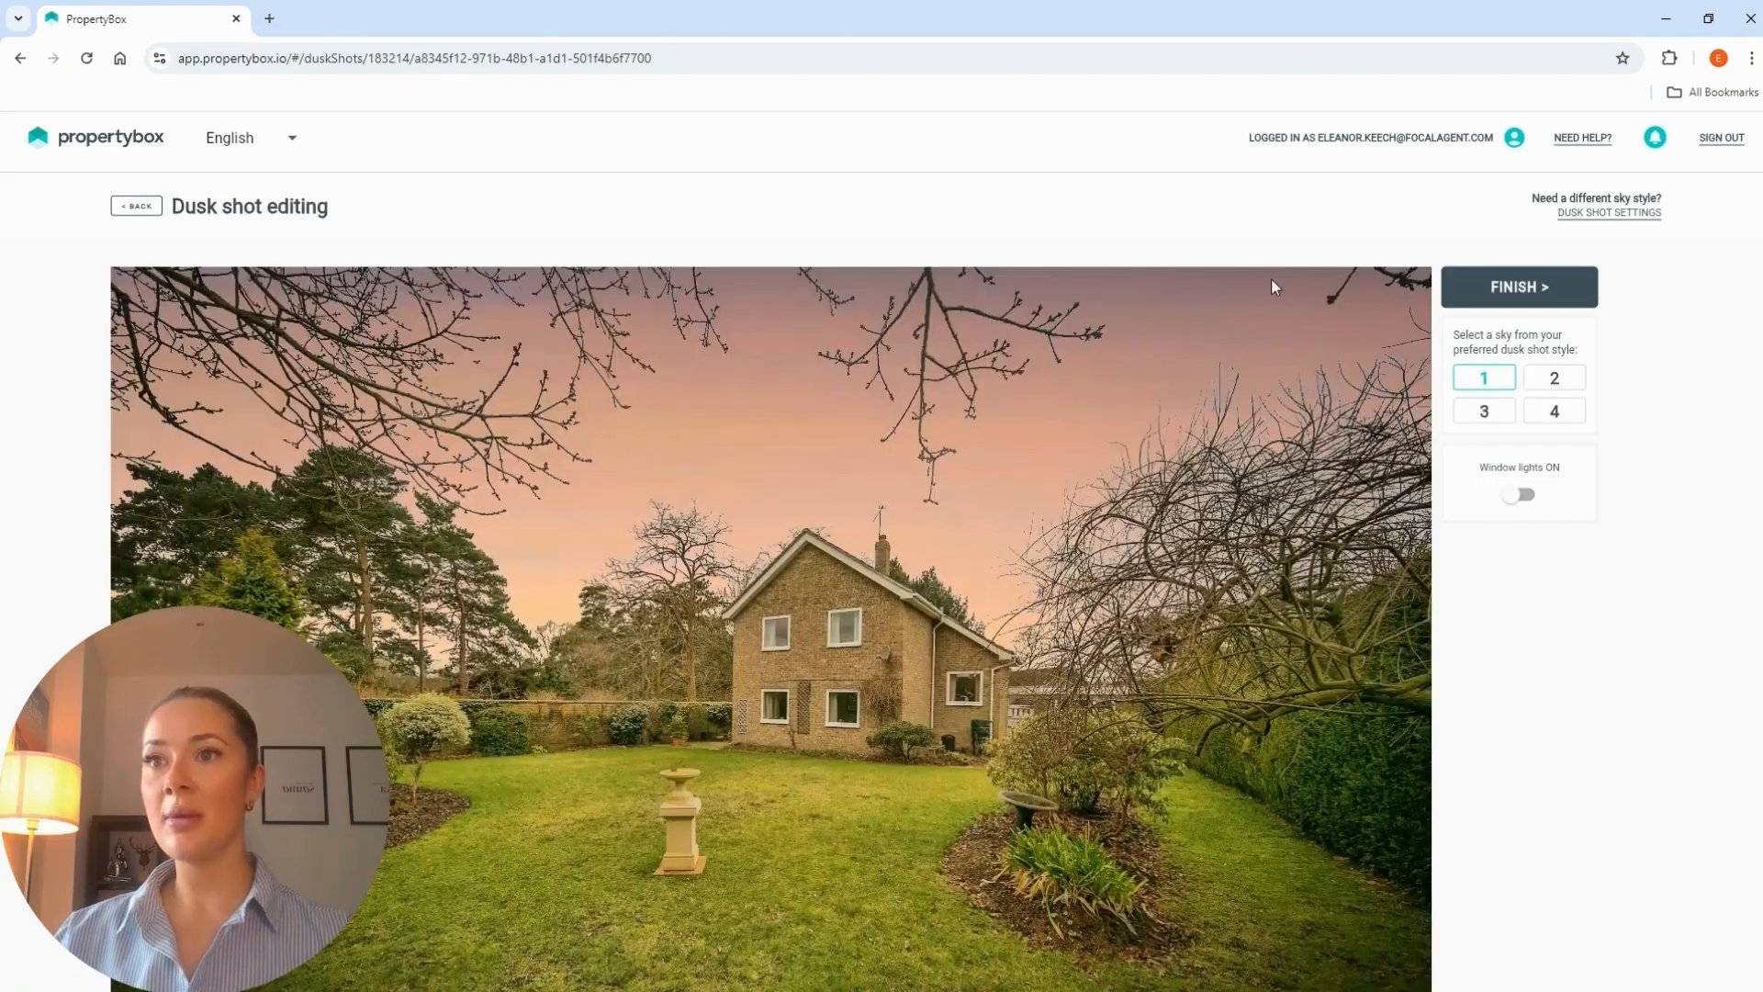
Save the dusk shot over the garden photo and move the comparison divider to reveal the whole original upload.
{"action": "left_click", "coordinate": [1472, 306]}
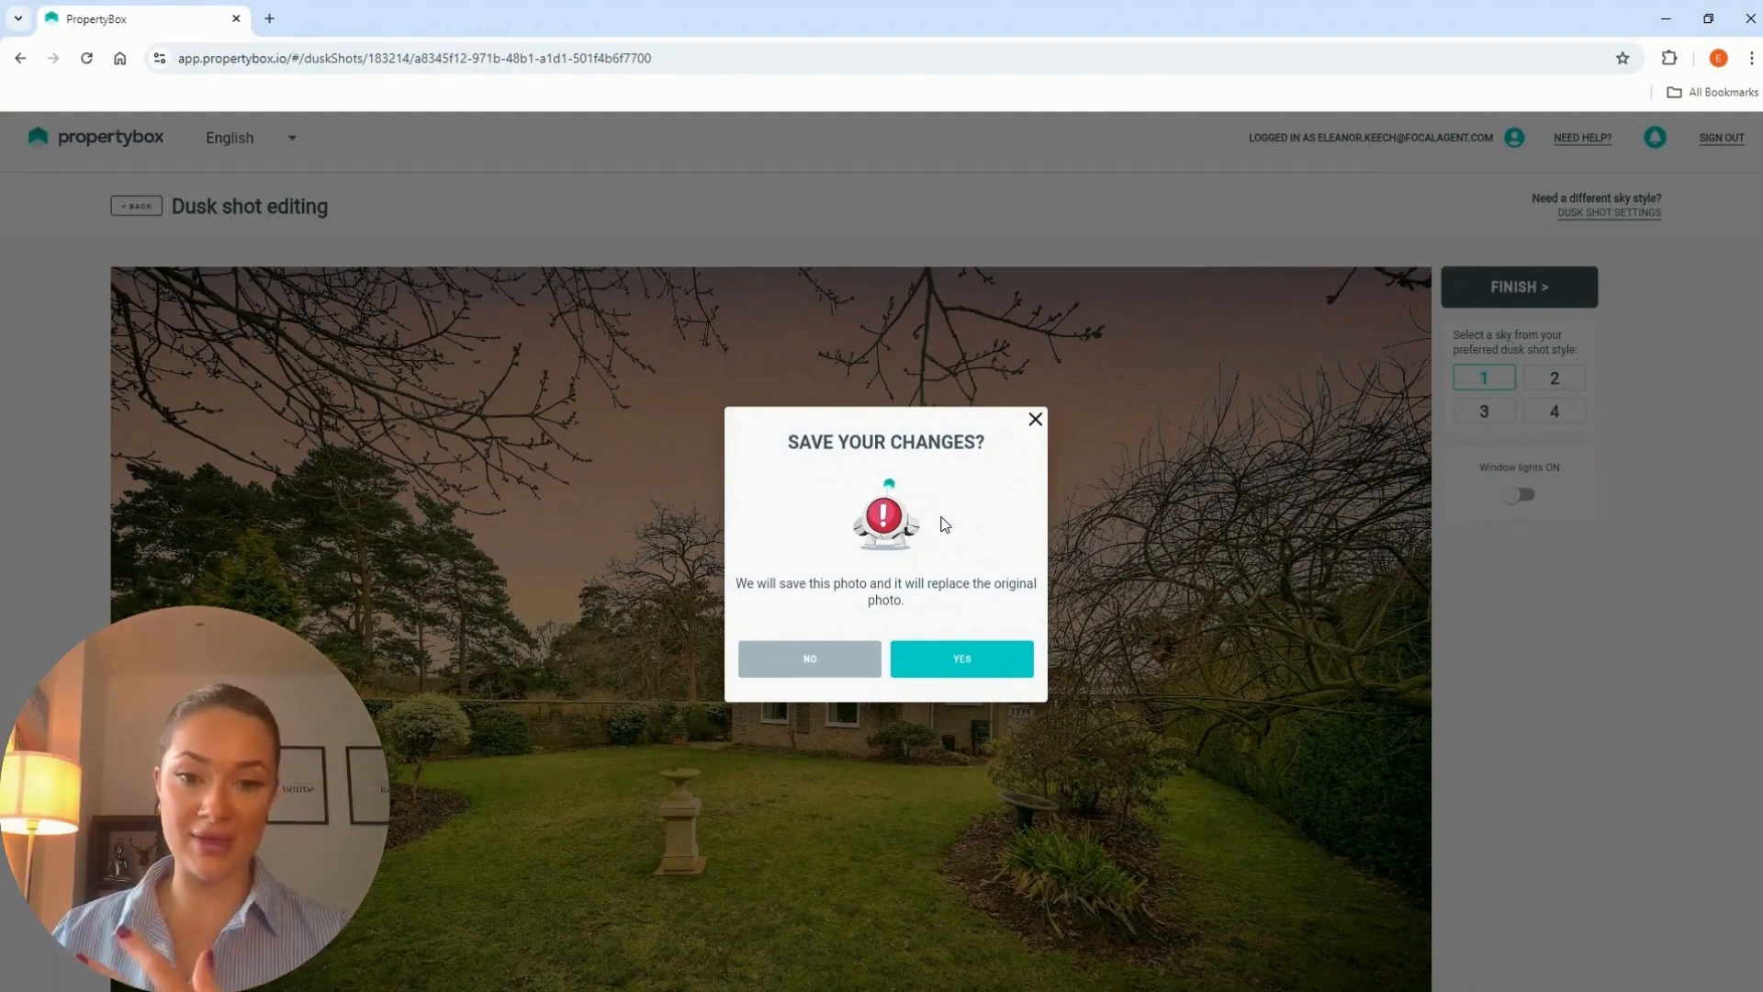
{"action": "left_click", "coordinate": [961, 658]}
{"action": "left_click_drag", "start_coordinate": [769, 588], "coordinate": [1237, 661]}
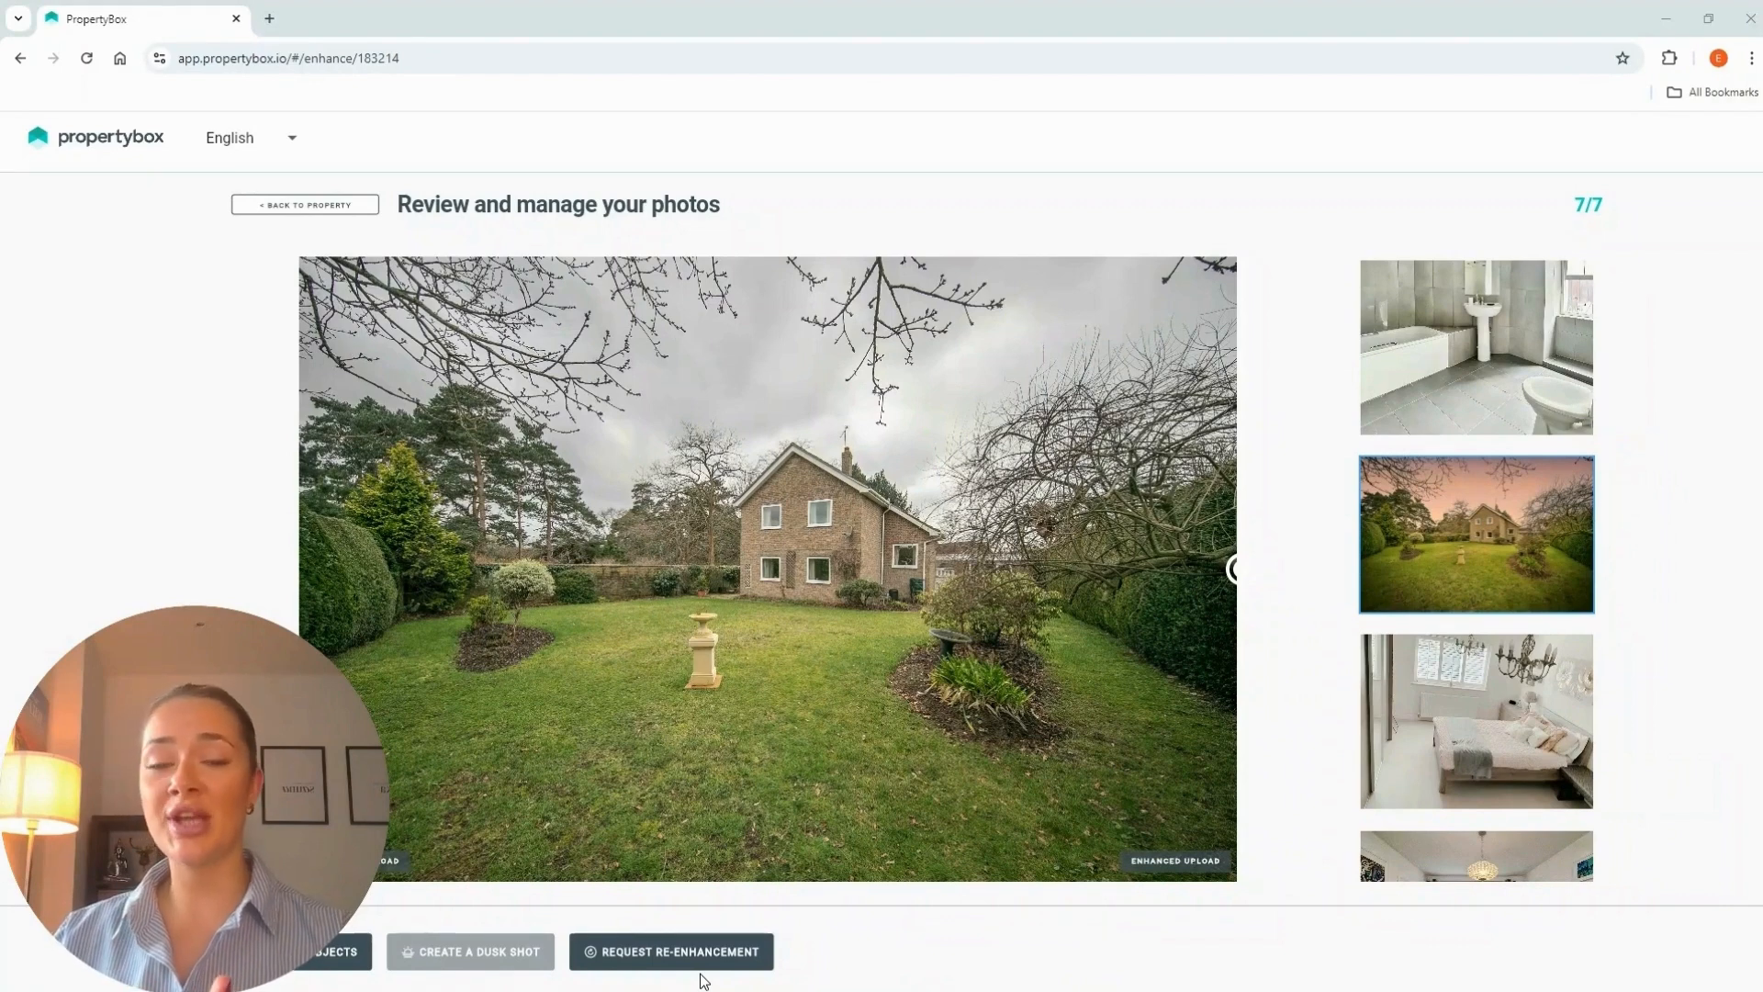
Open a re-enhancement request for the garden photo and review the available issue categories without choosing one.
{"action": "left_click", "coordinate": [657, 953]}
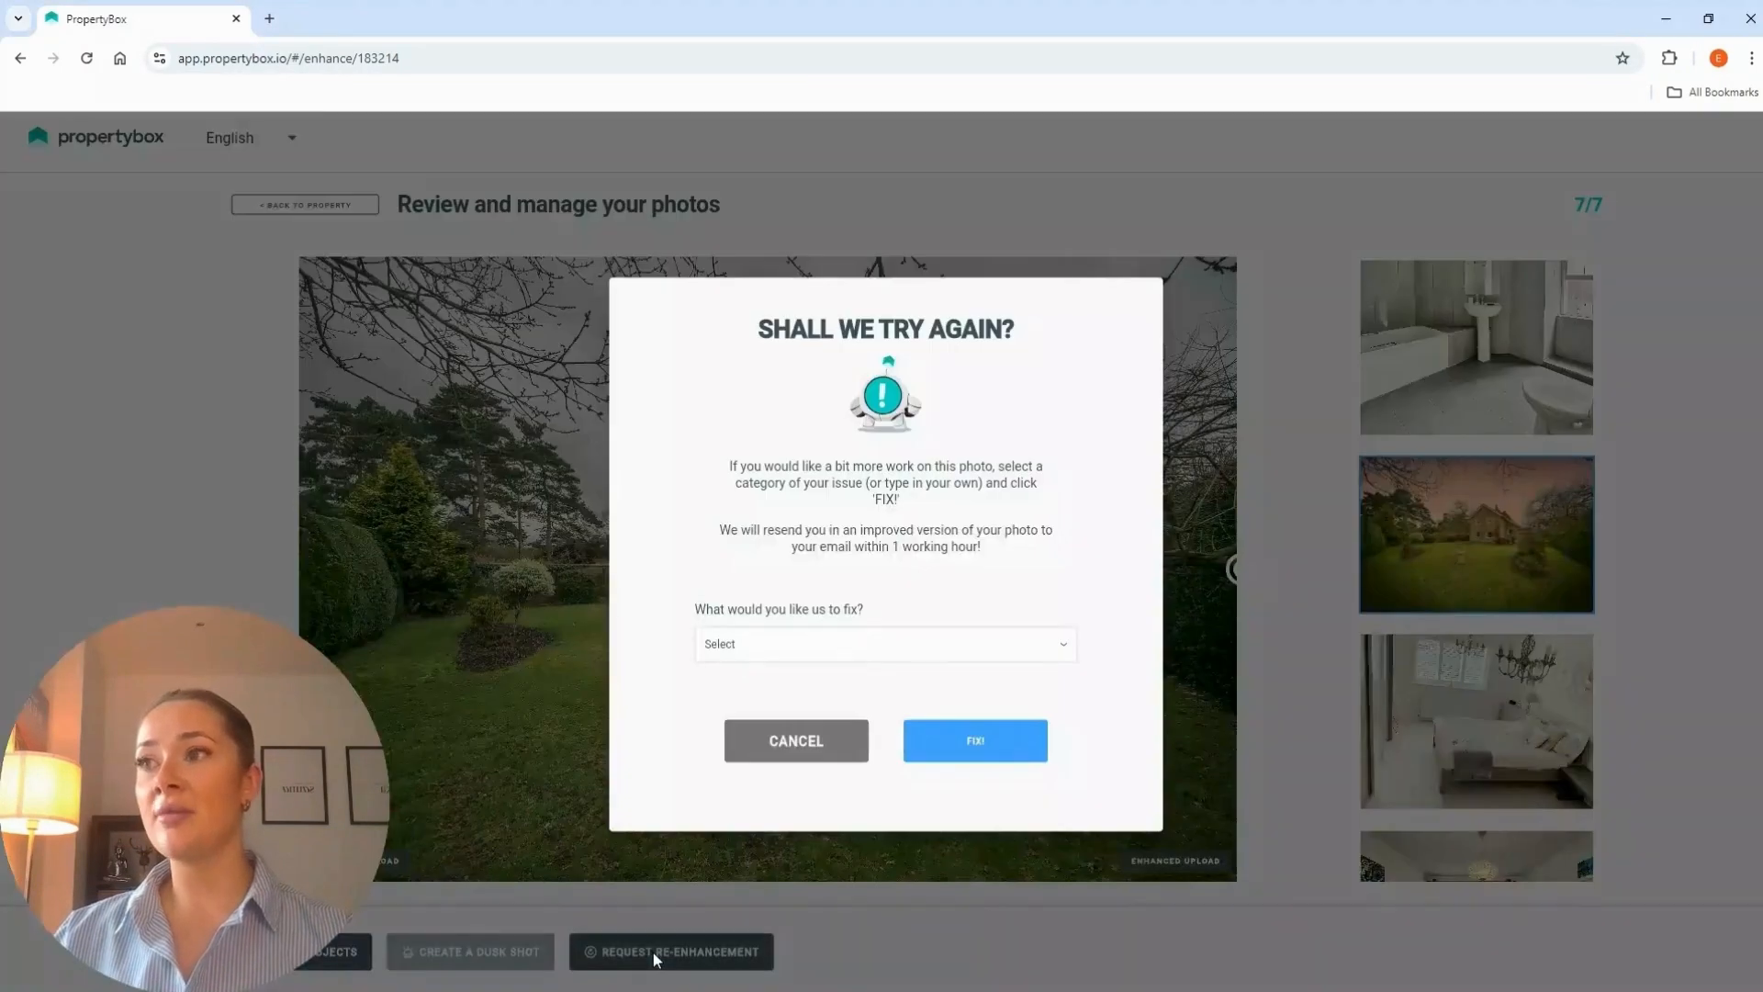
{"action": "left_click", "coordinate": [842, 644]}
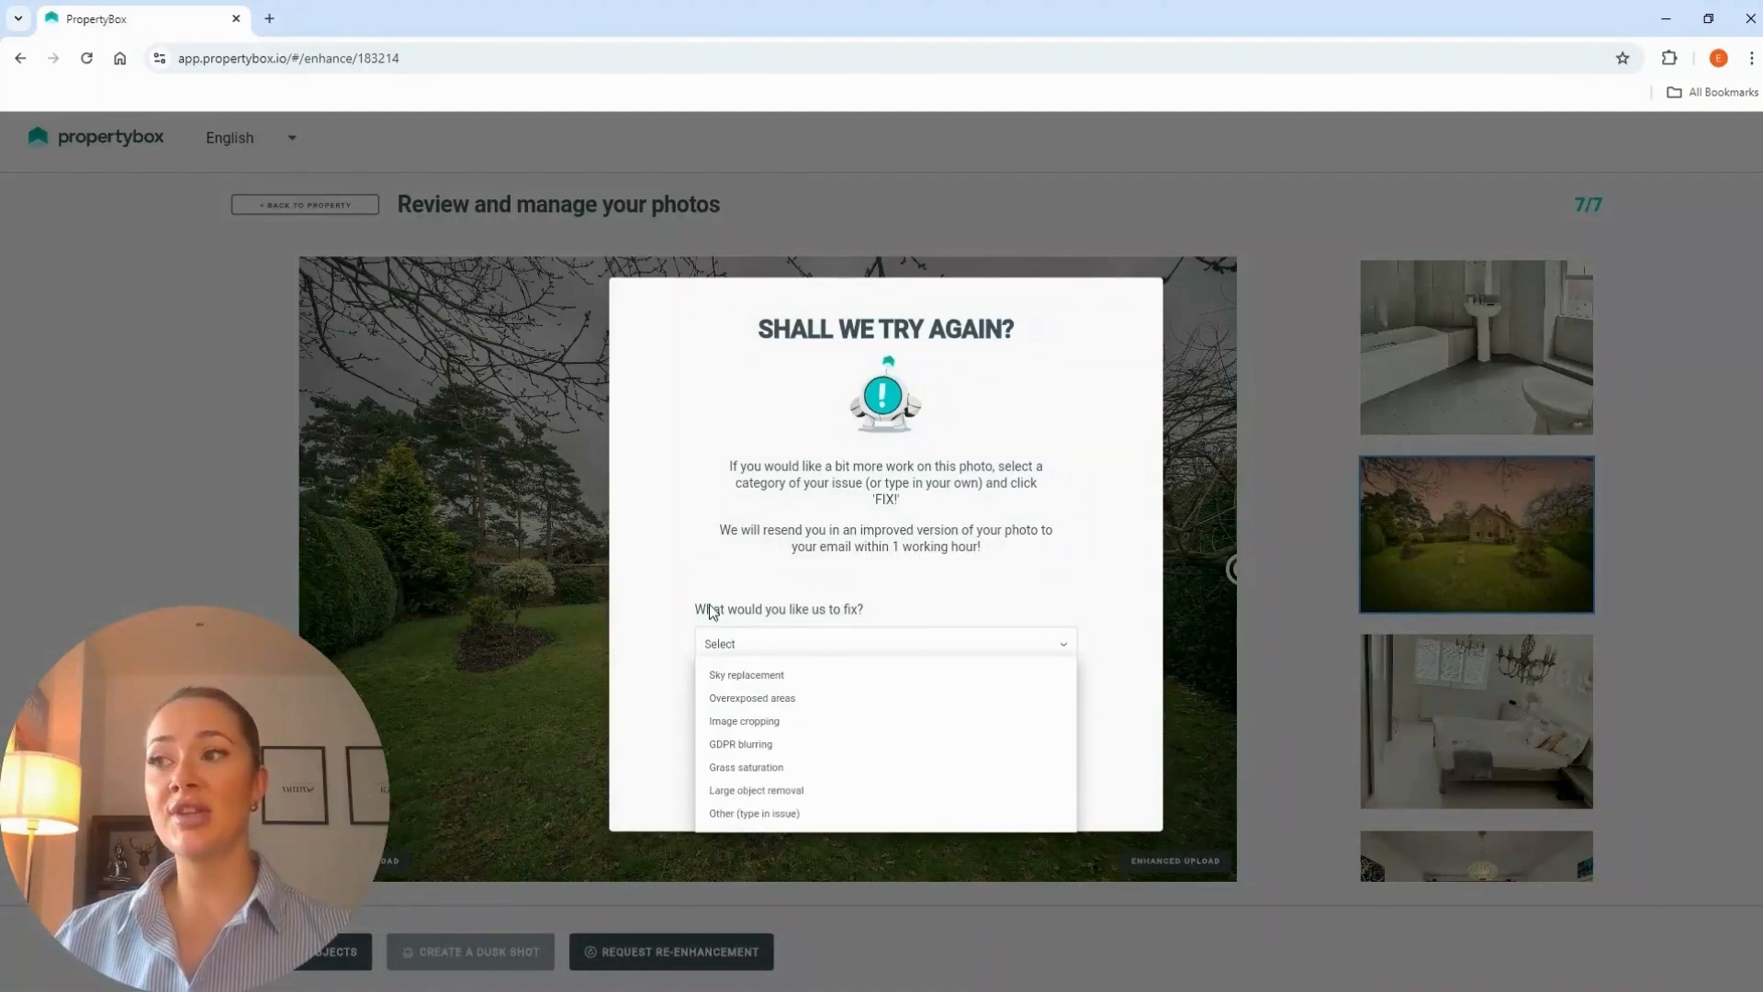
{"action": "left_click", "coordinate": [716, 560]}
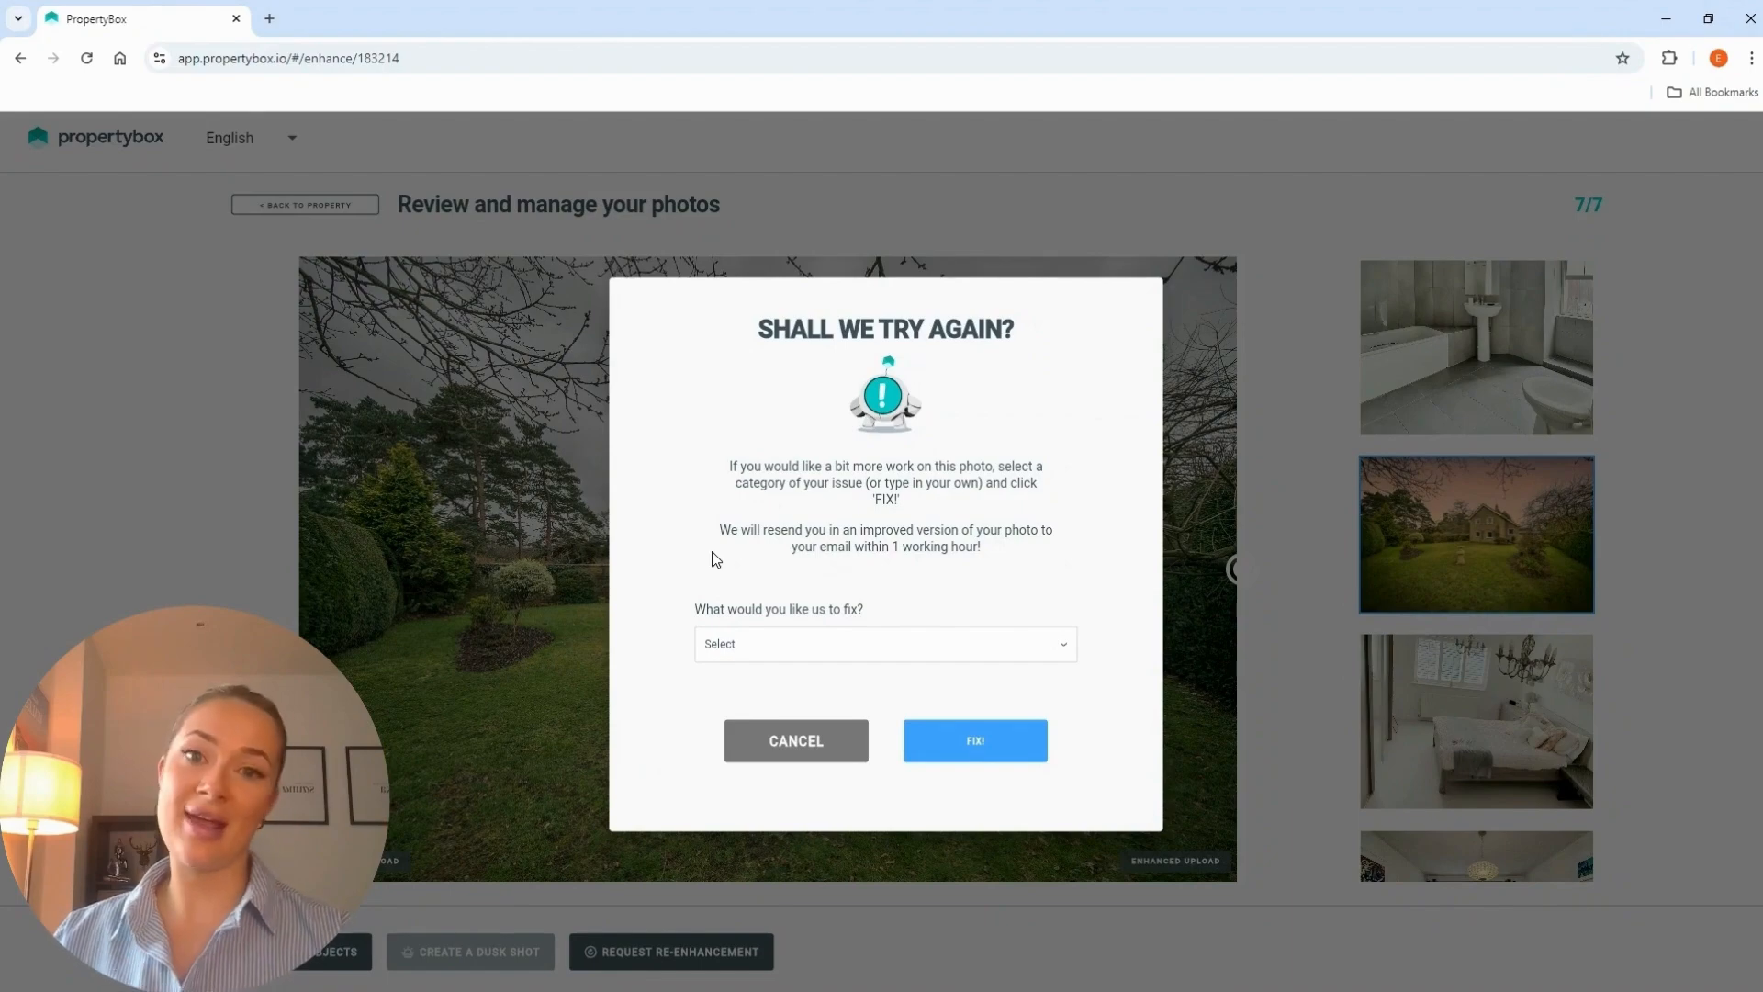